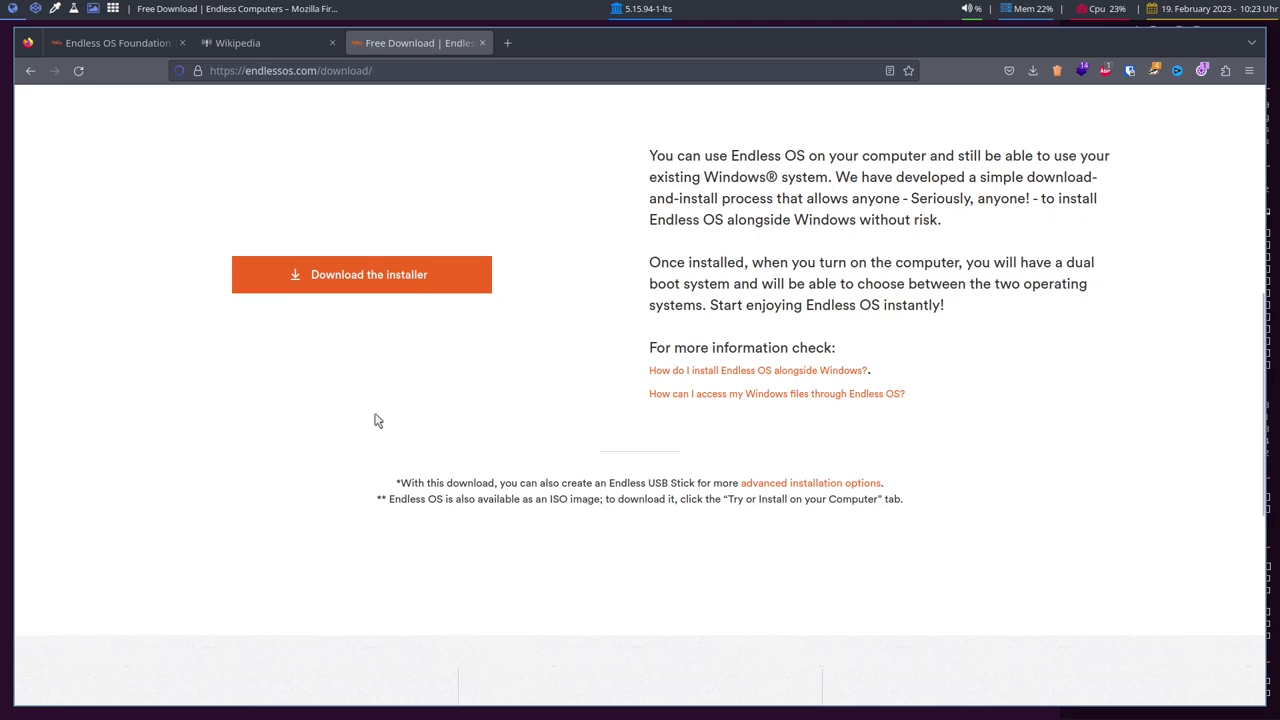
Show the 'Try or Install on your Computer' options on endlessos.com and check the image list without choosing.
scroll(360, 423, "up", 4)
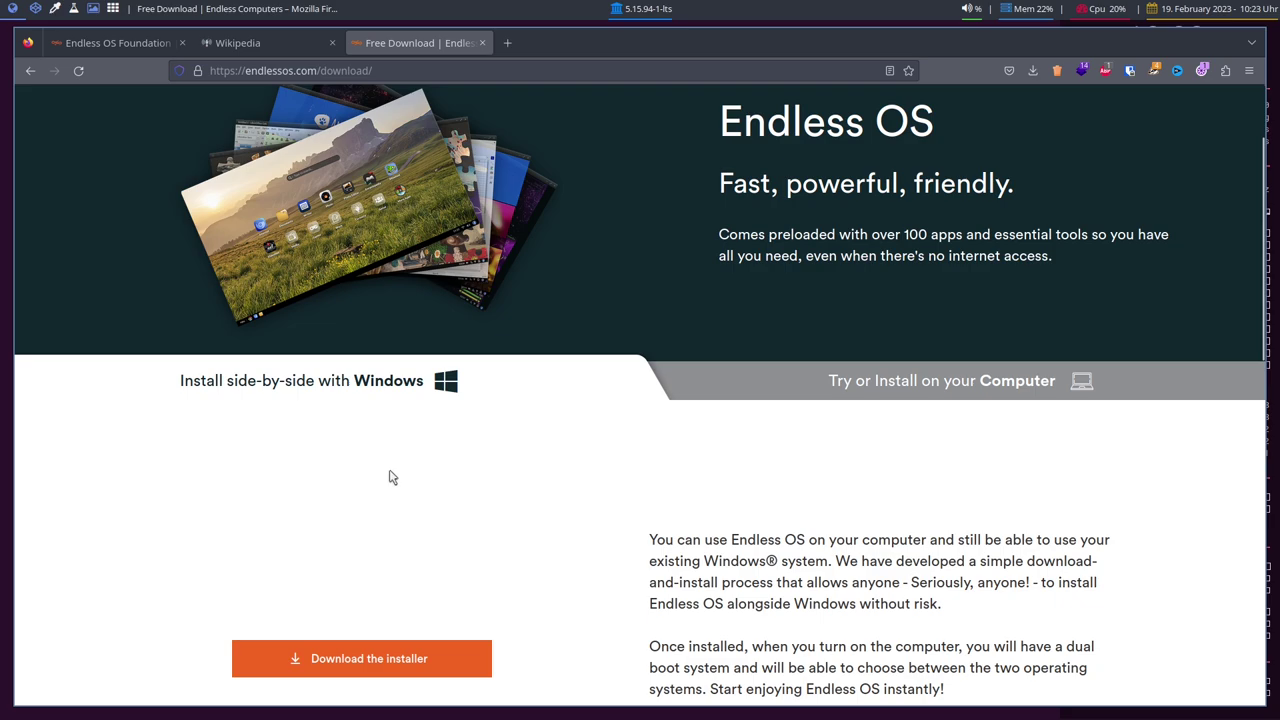
scroll(301, 480, "down", 4)
scroll(304, 481, "up", 6)
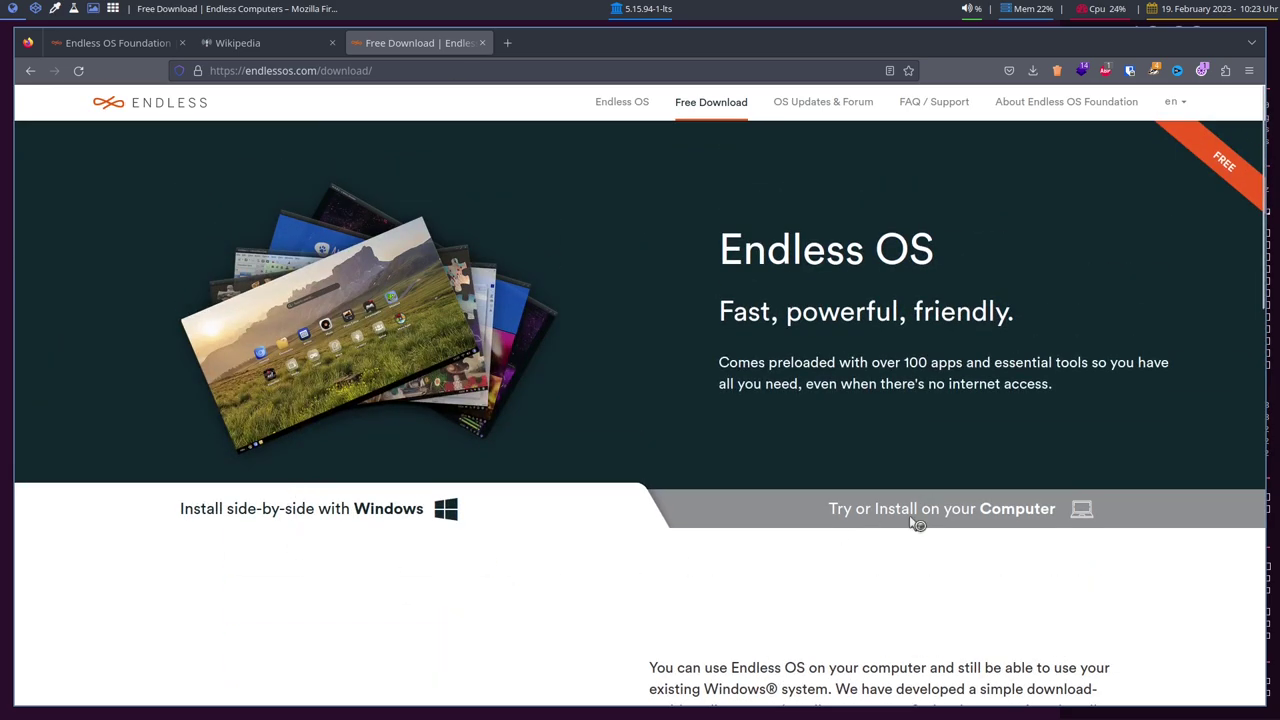
left_click(922, 510)
scroll(917, 534, "down", 6)
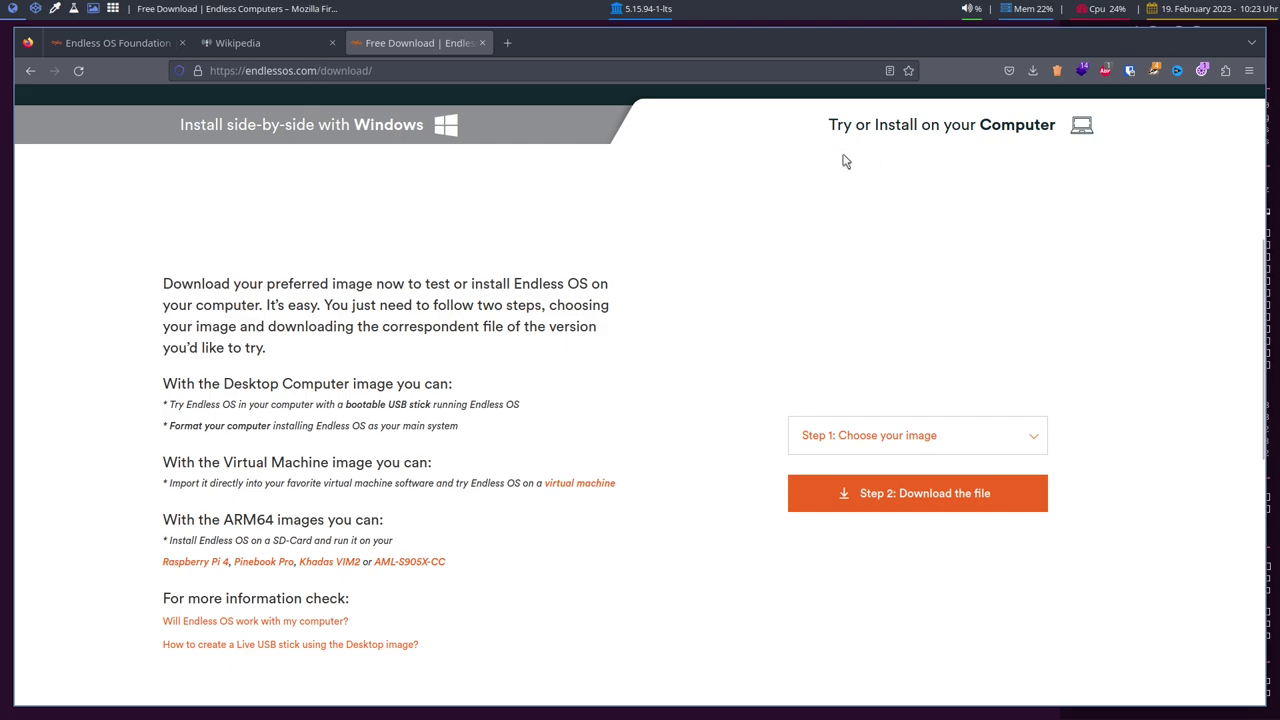
left_click(892, 440)
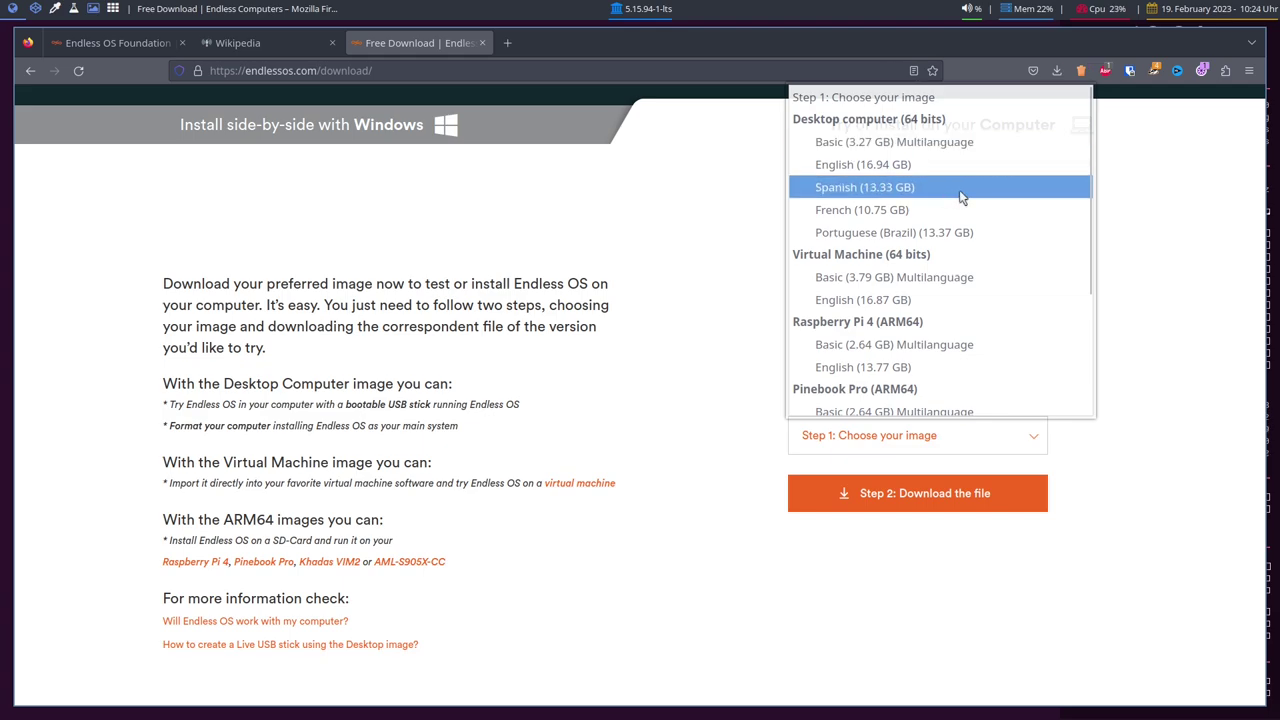
left_click(1129, 431)
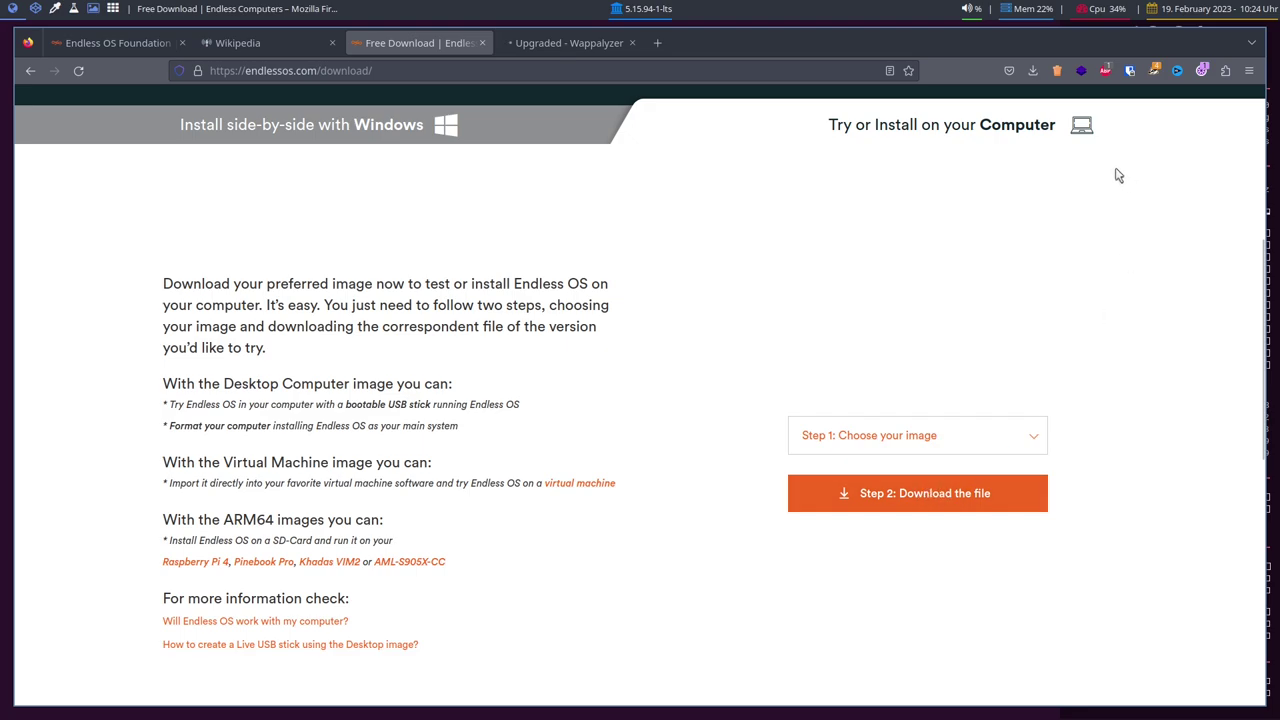
Bring up Transmission and select the finished eos-eos5.0-amd64 ISO torrent.
left_click(34, 9)
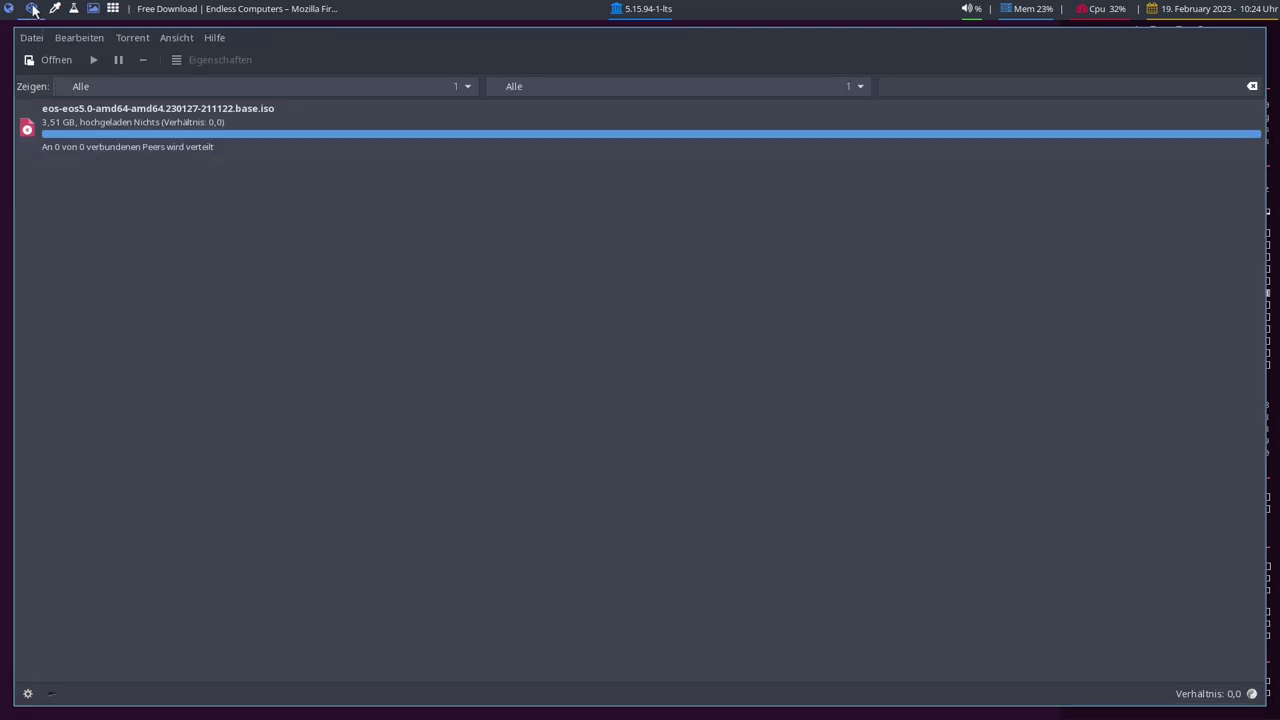
left_click(88, 142)
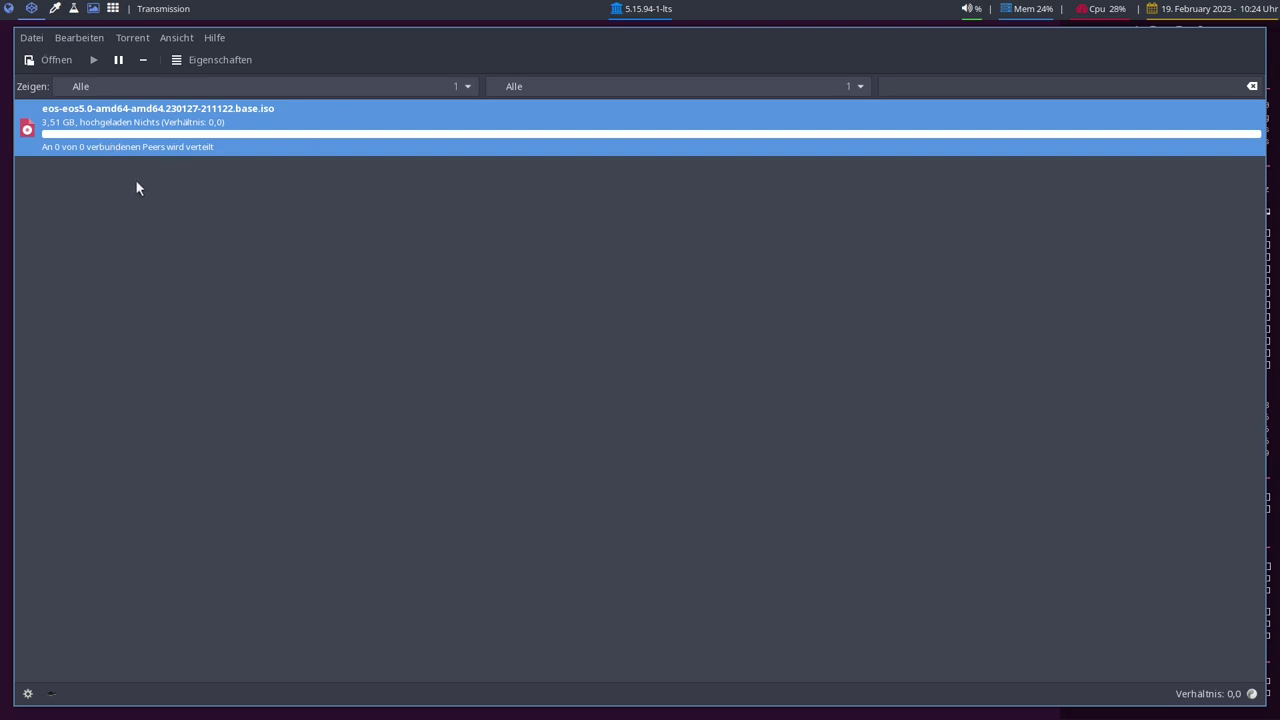
On an empty workspace, open two Thunar windows showing the Ventoy stick and Downloads.
left_click(55, 9)
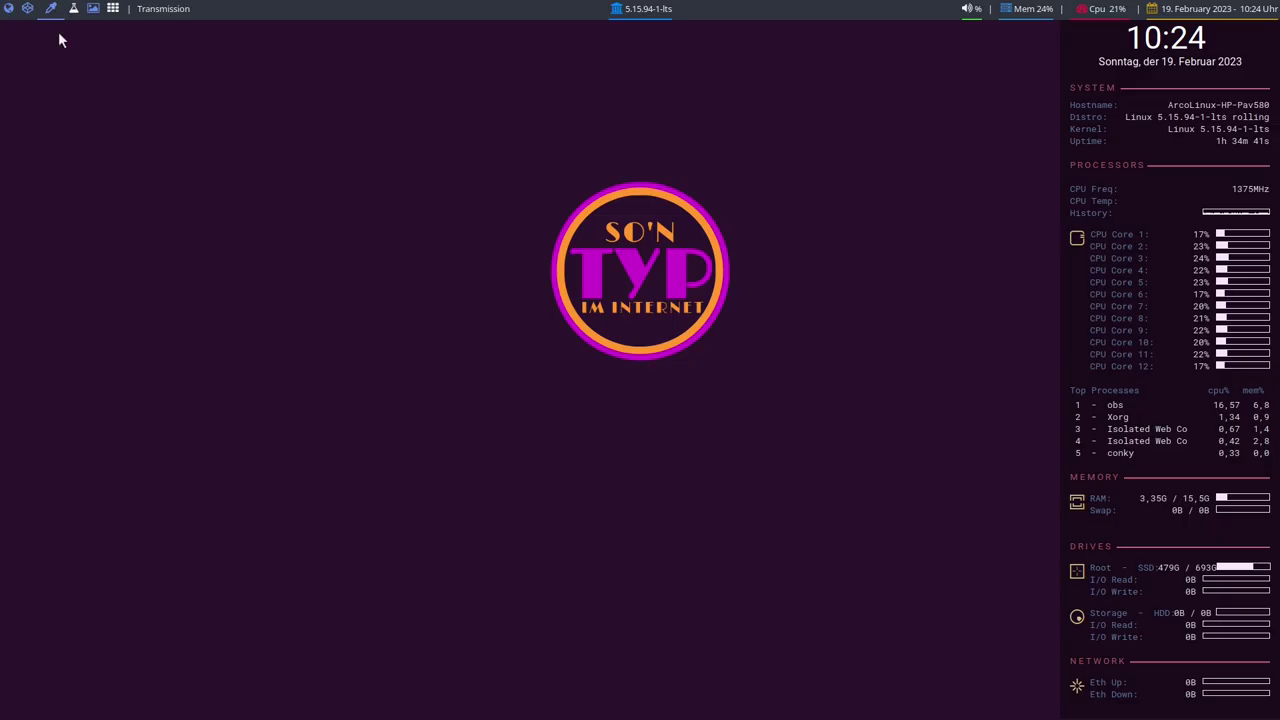
key("super+shift+Return")
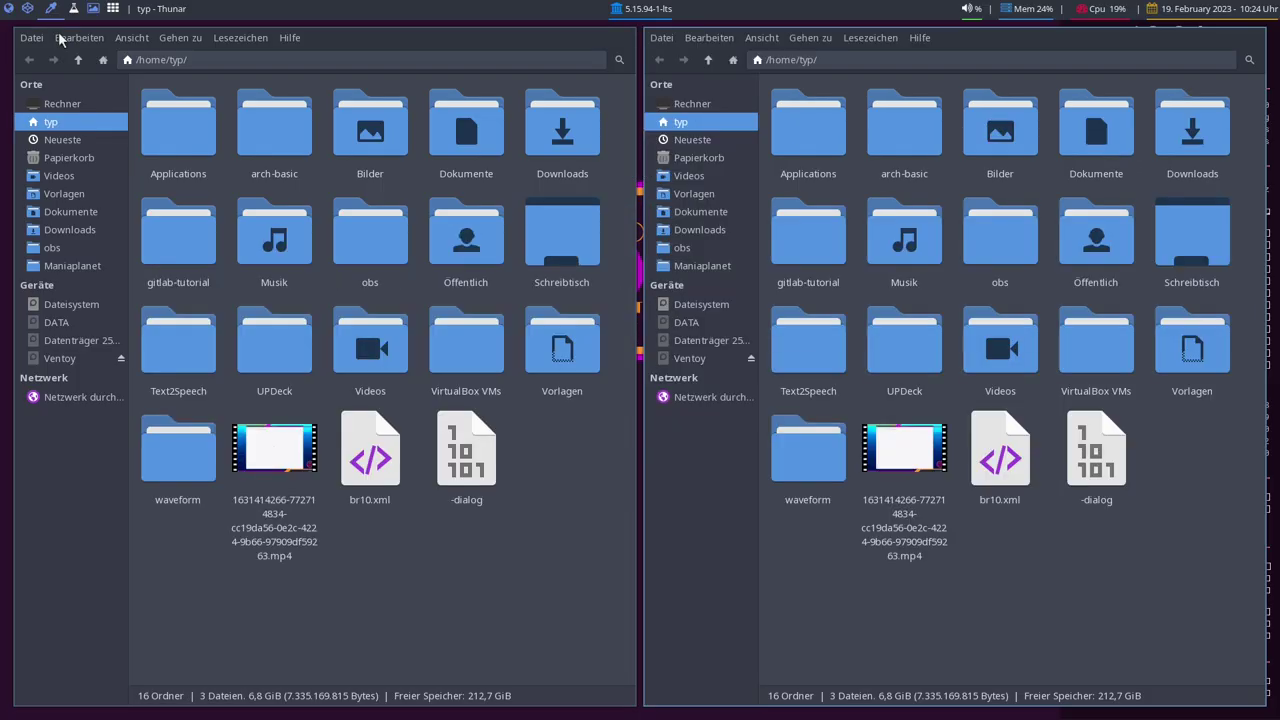
left_click(76, 358)
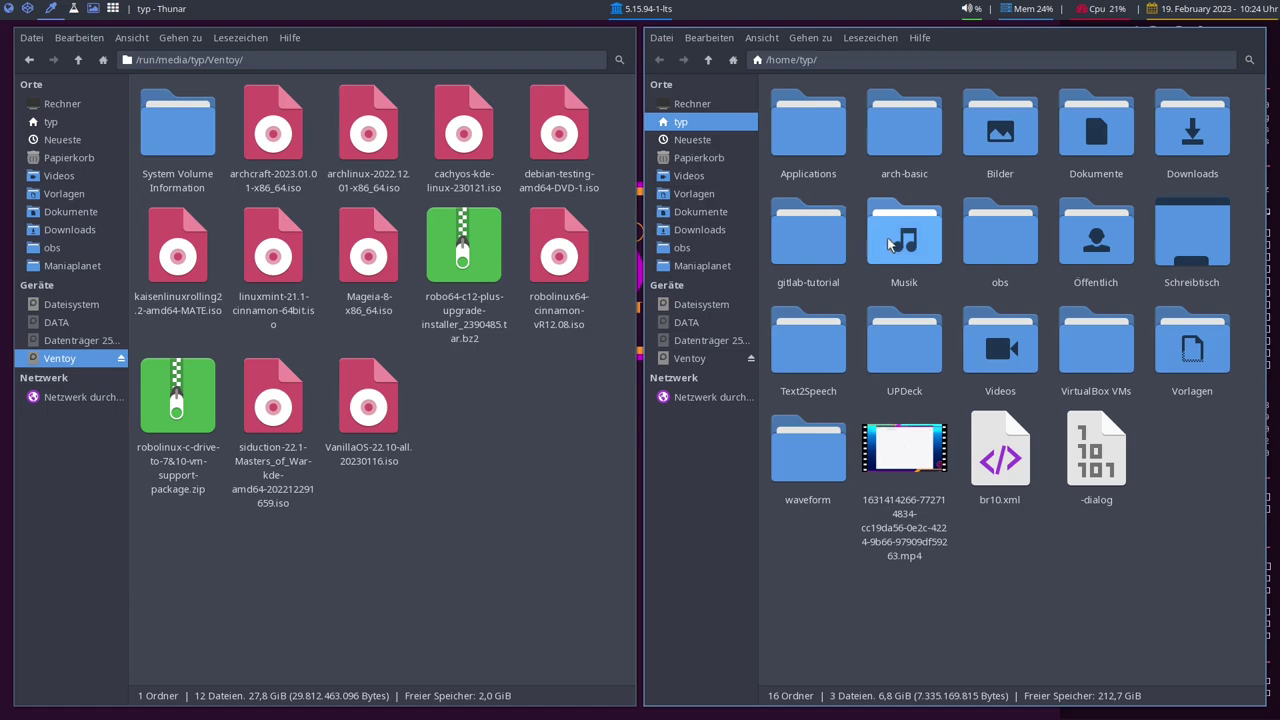
double_click(1200, 148)
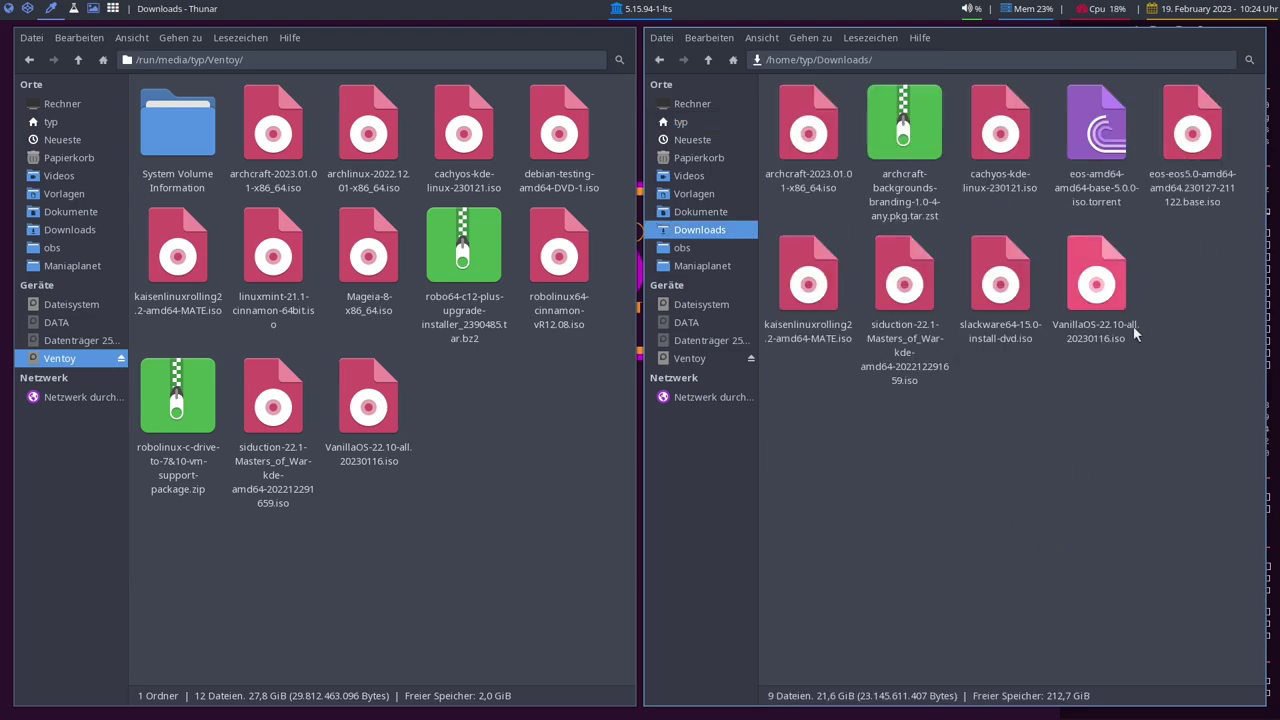
Copy the Endless OS ISO onto the Ventoy stick, cancelling the first attempt and retrying.
left_click(1207, 150)
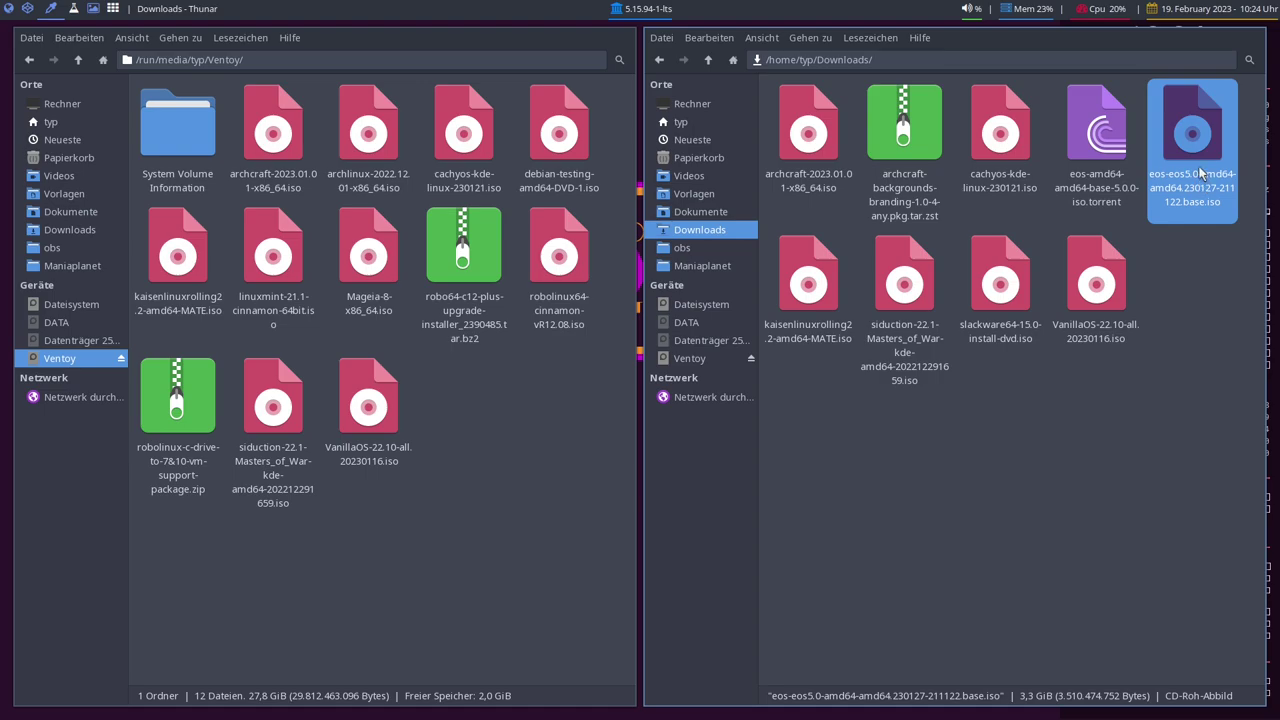
left_click_drag(1196, 173, 548, 494)
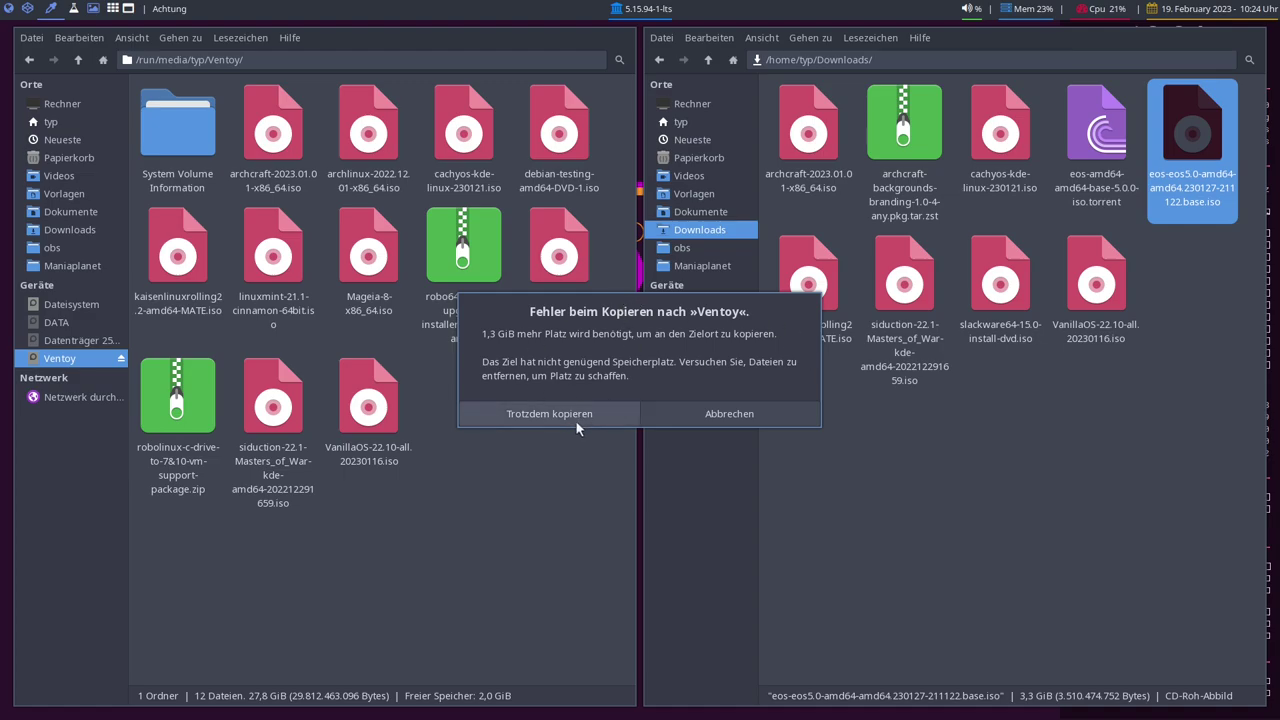
left_click(732, 414)
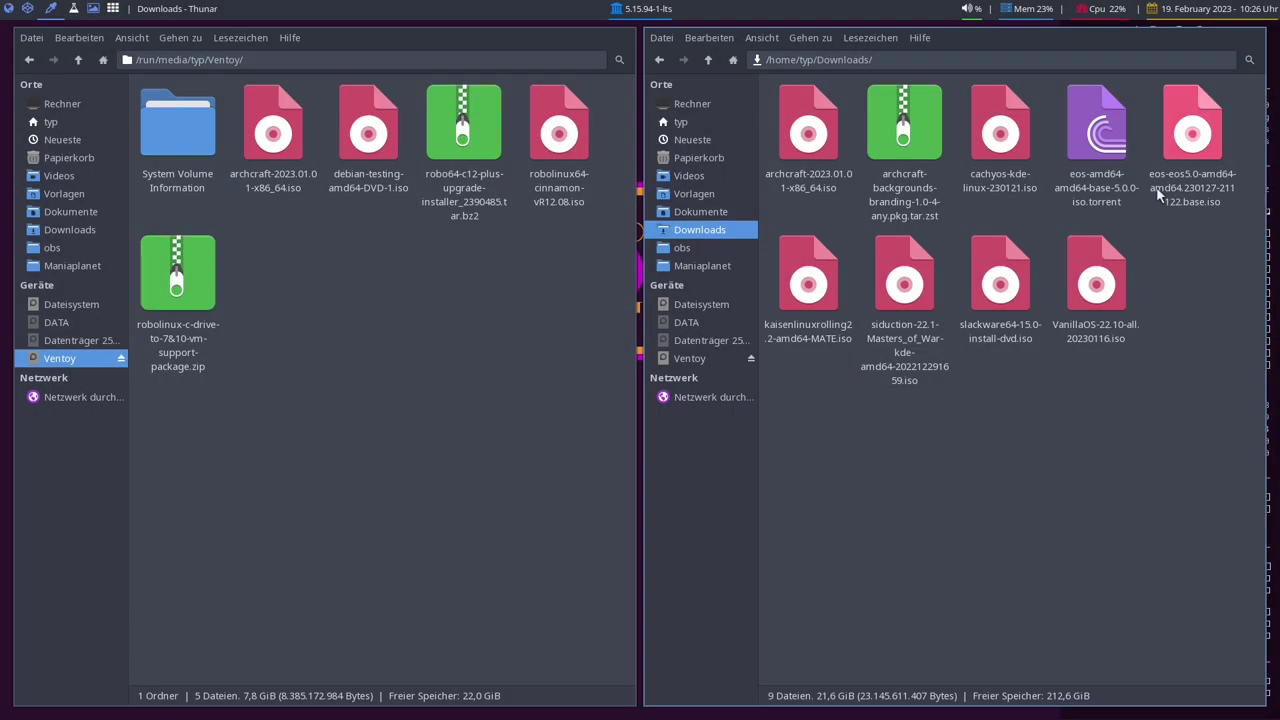
left_click(1192, 140)
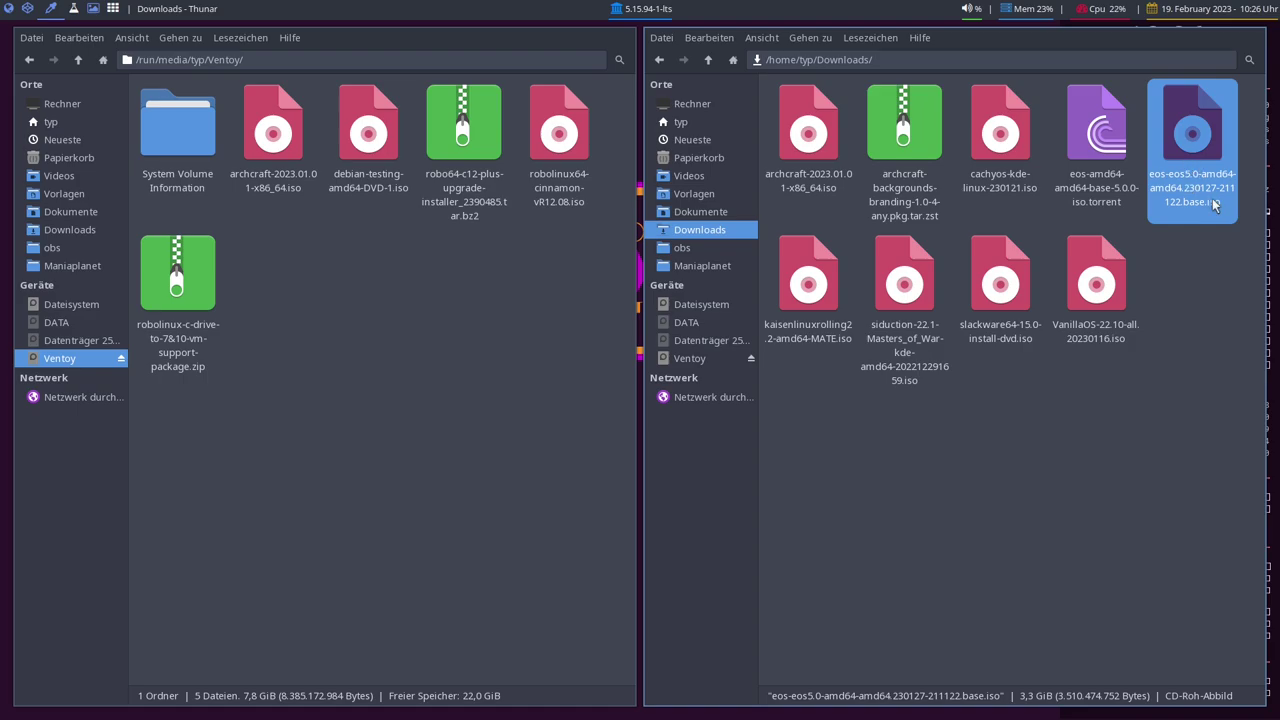
left_click_drag(1199, 175, 367, 358)
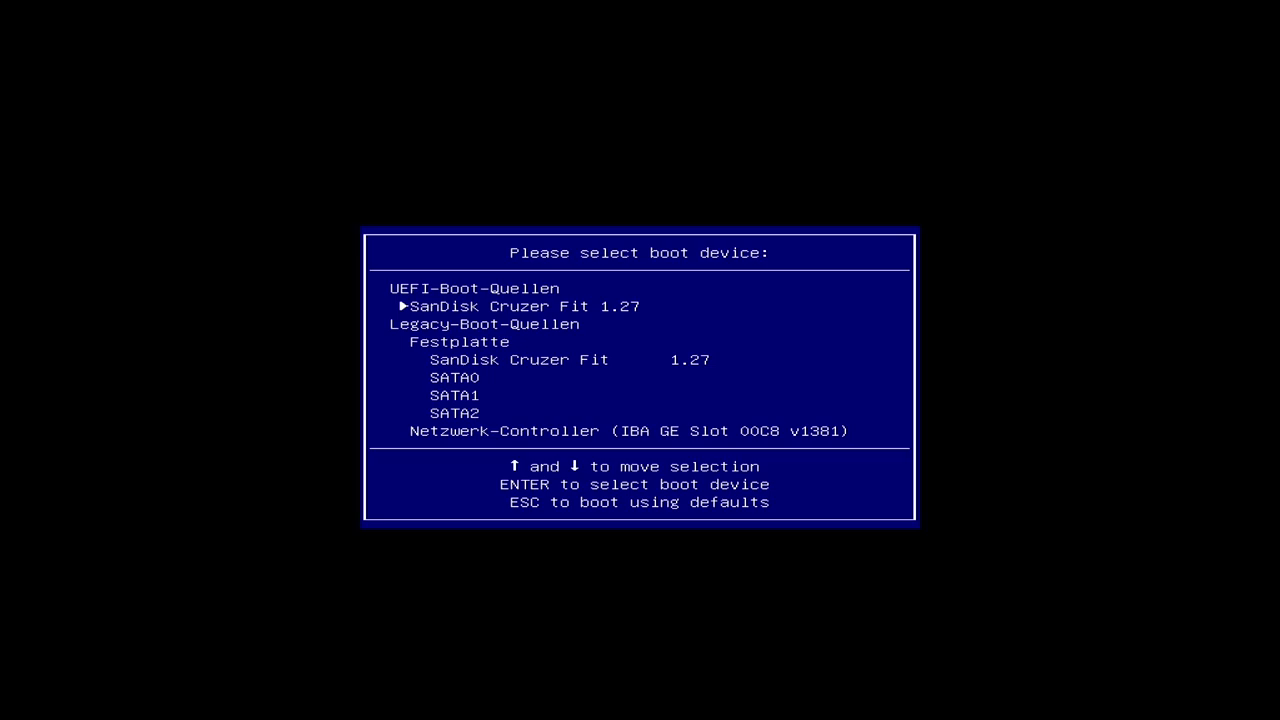
Boot the SanDisk stick in UEFI mode and launch the eos ISO from Ventoy's menu.
key("Down")
key("Up")
key("Return")
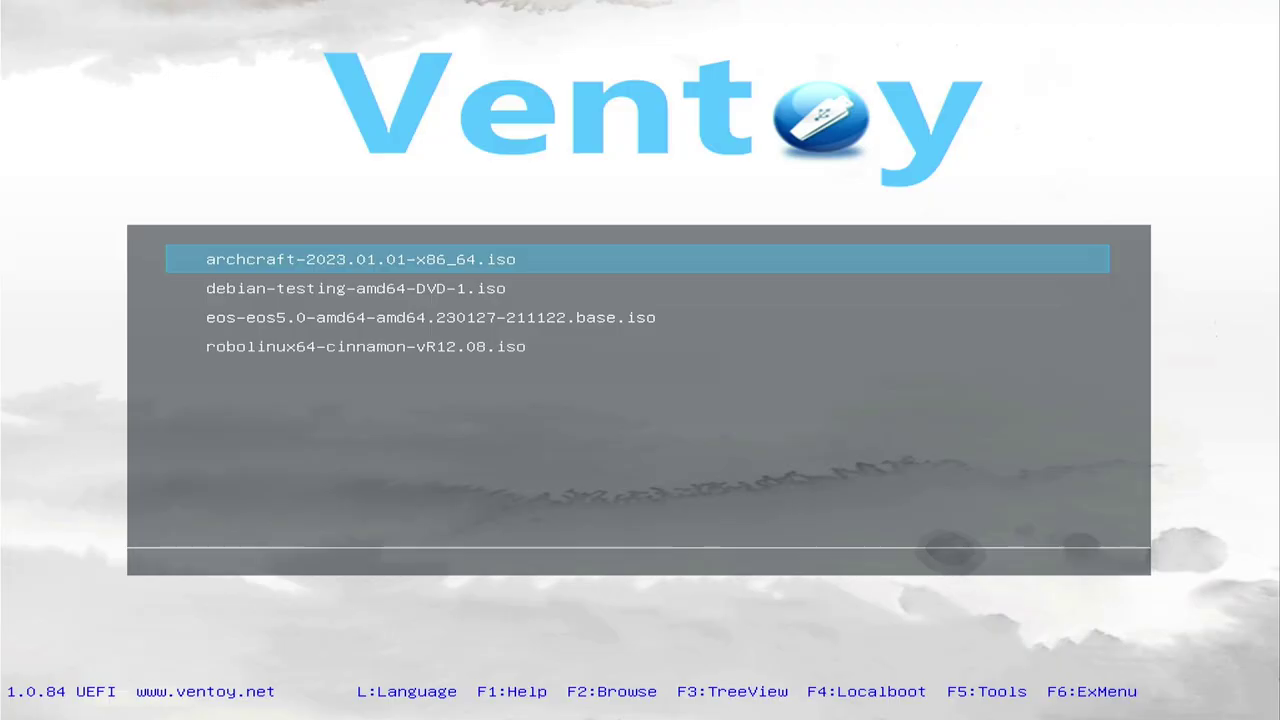
key("Down")
key("Down")
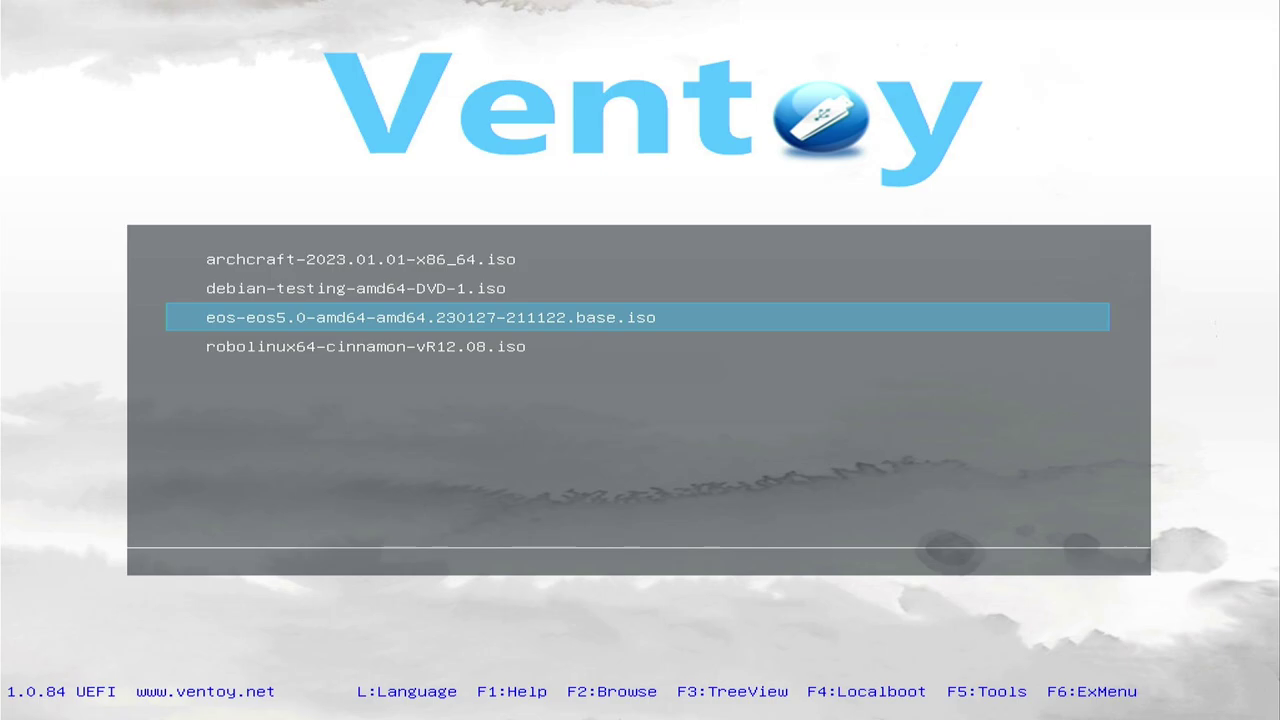
key("Return")
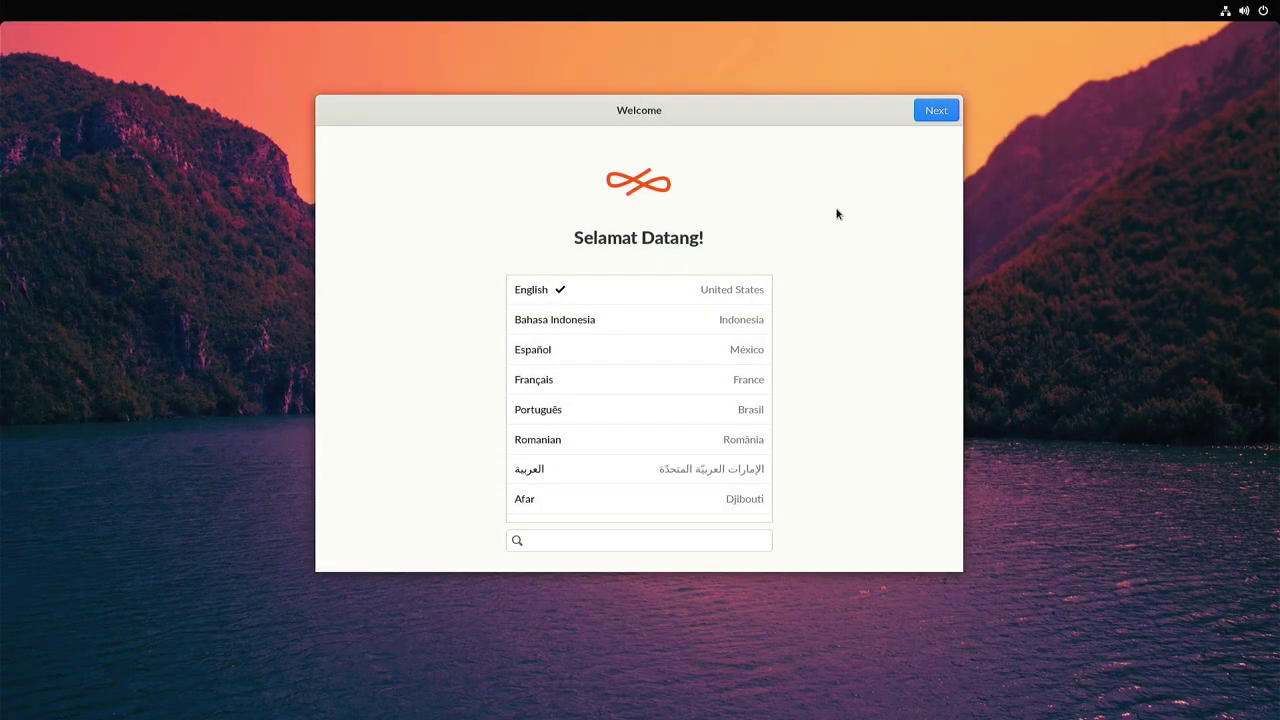
Select Deutsch (Deutschland) as the installer language.
mouse_move(590, 112)
left_mouse_down()
mouse_move(687, 117)
mouse_move(697, 251)
mouse_move(546, 91)
mouse_move(576, 96)
left_mouse_up()
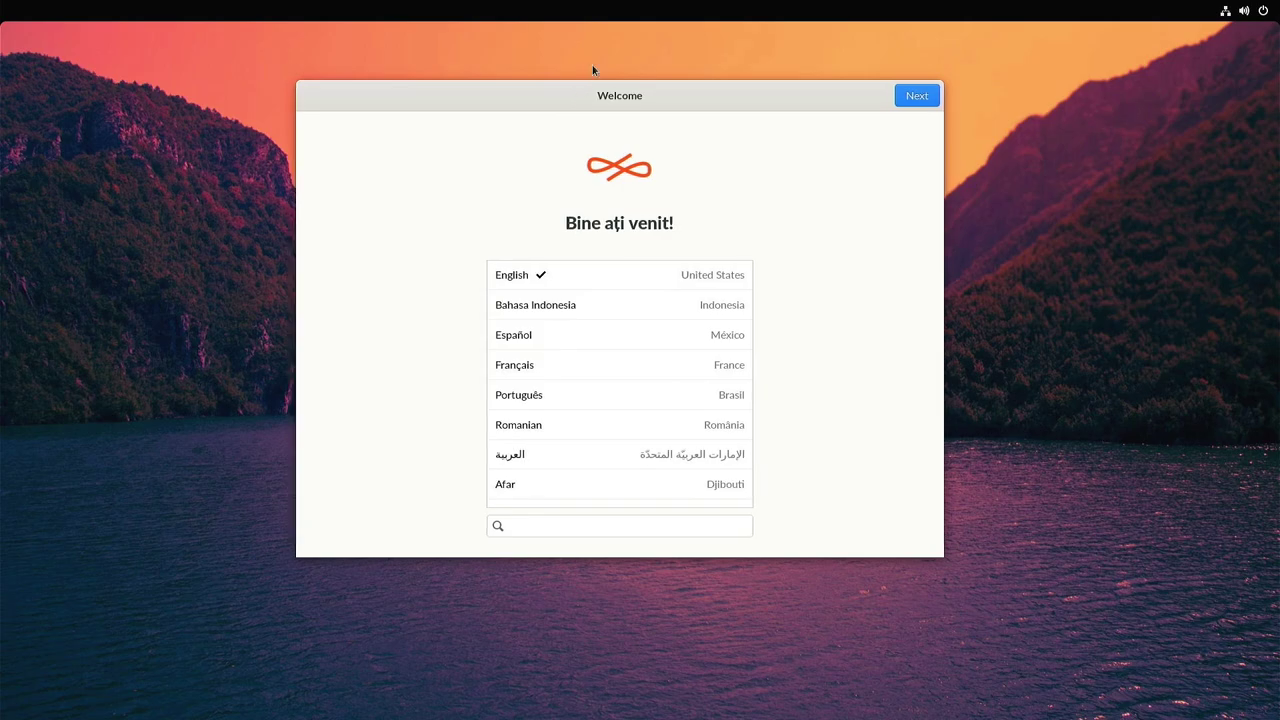
scroll(640, 357, "down", 10)
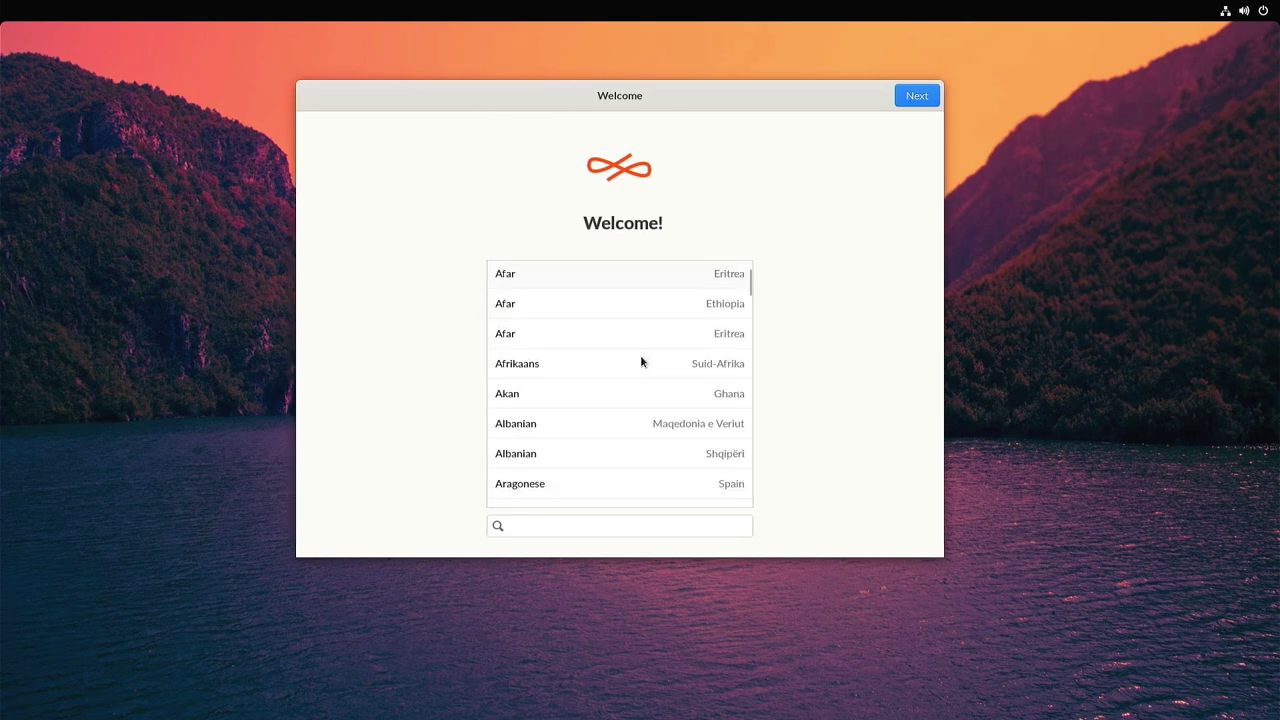
scroll(640, 362, "down", 15)
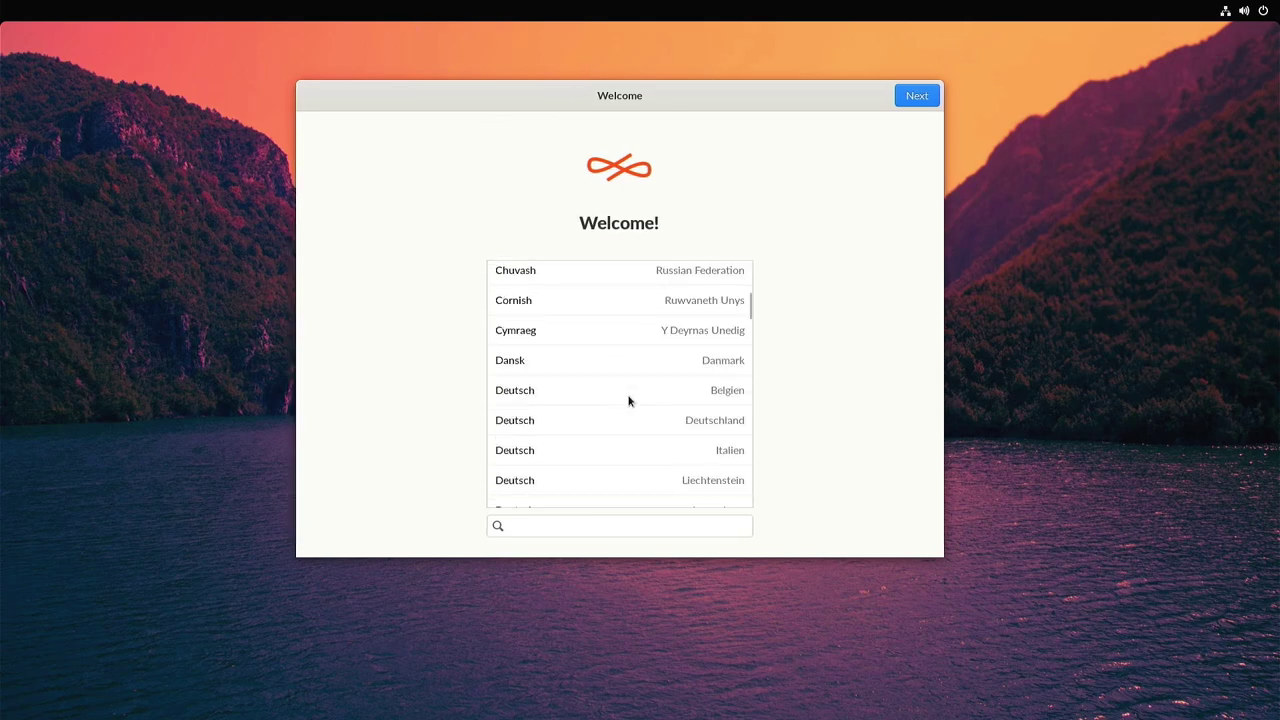
scroll(625, 397, "up", 2)
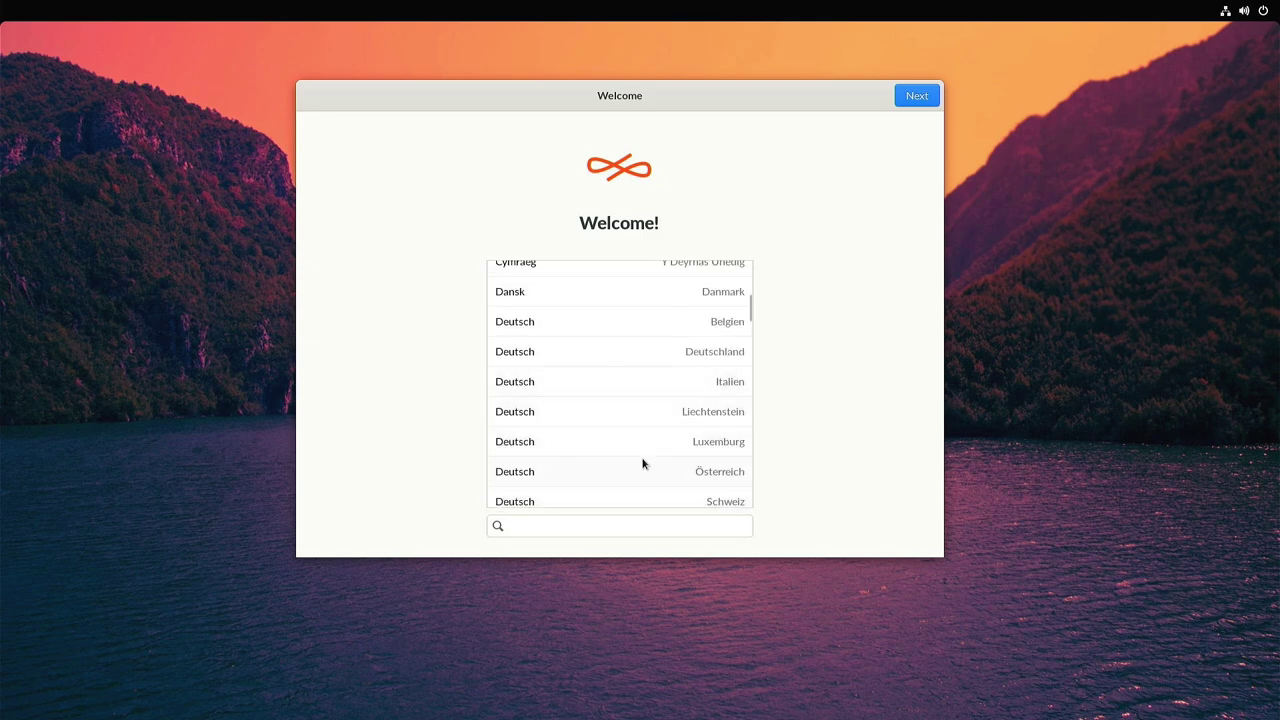
scroll(640, 458, "down", 1)
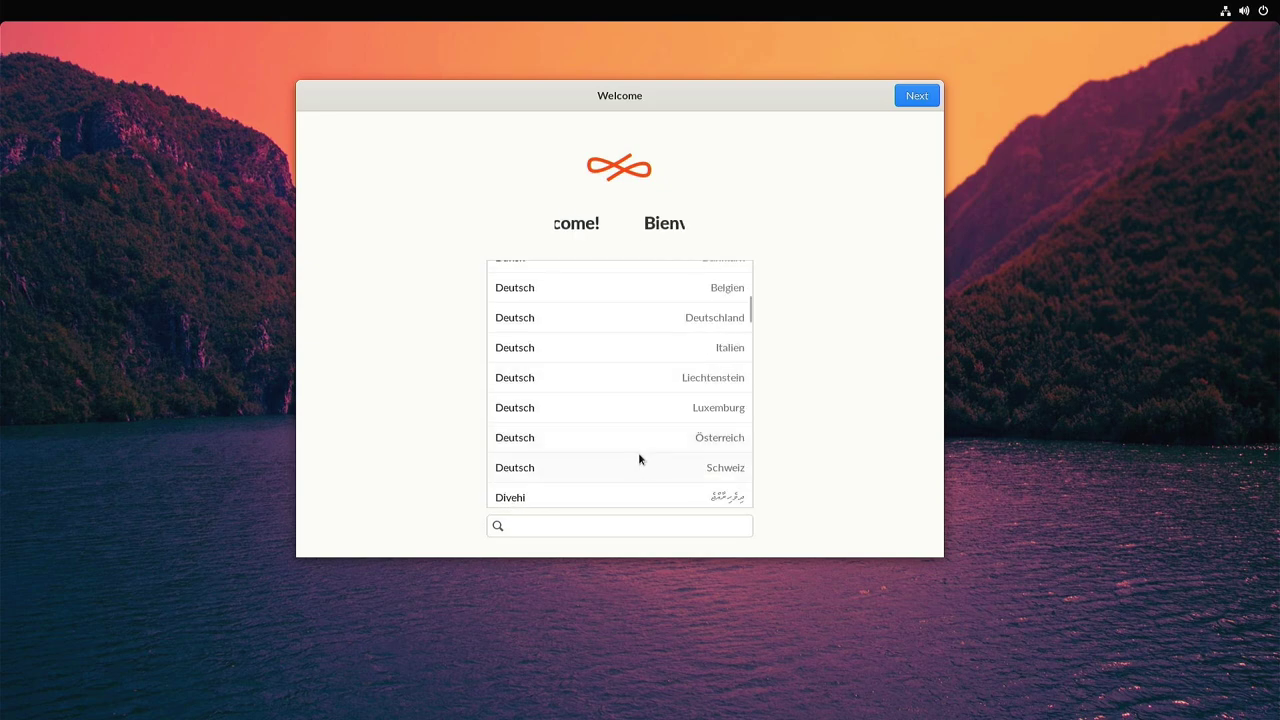
left_click(631, 310)
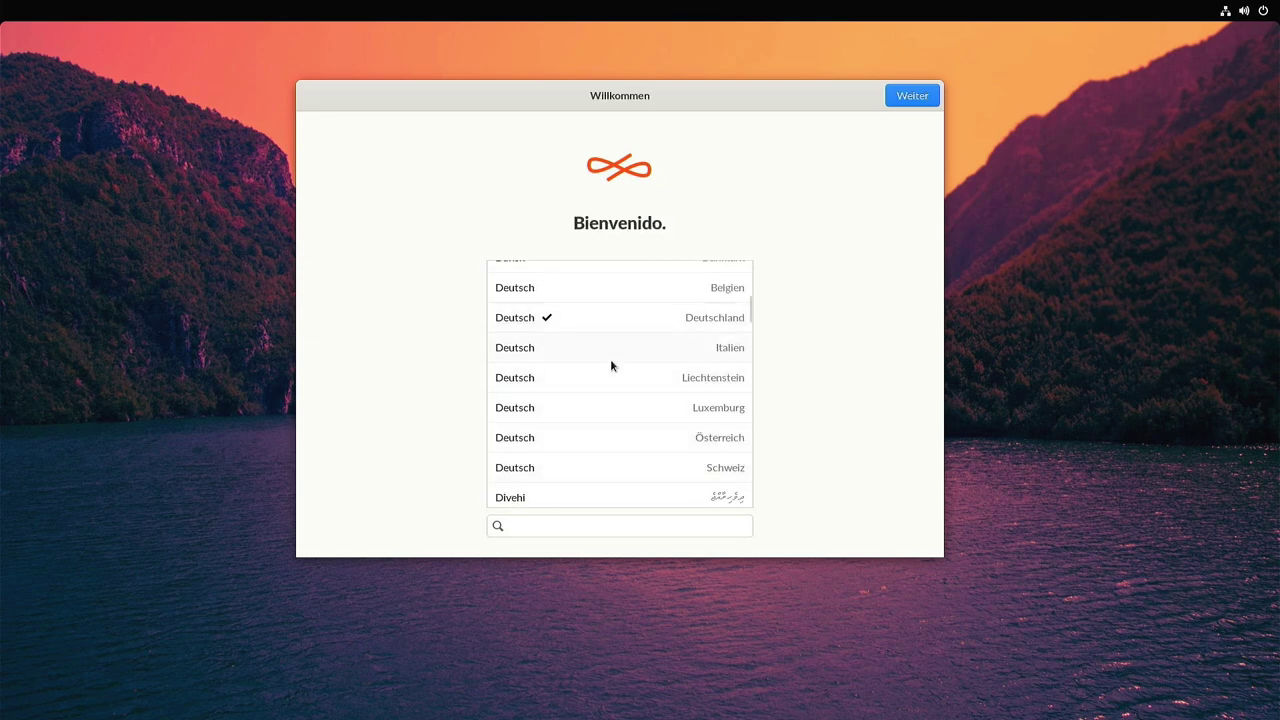
Continue, choose Formatieren, then power off after the missing-partition error.
left_click(912, 97)
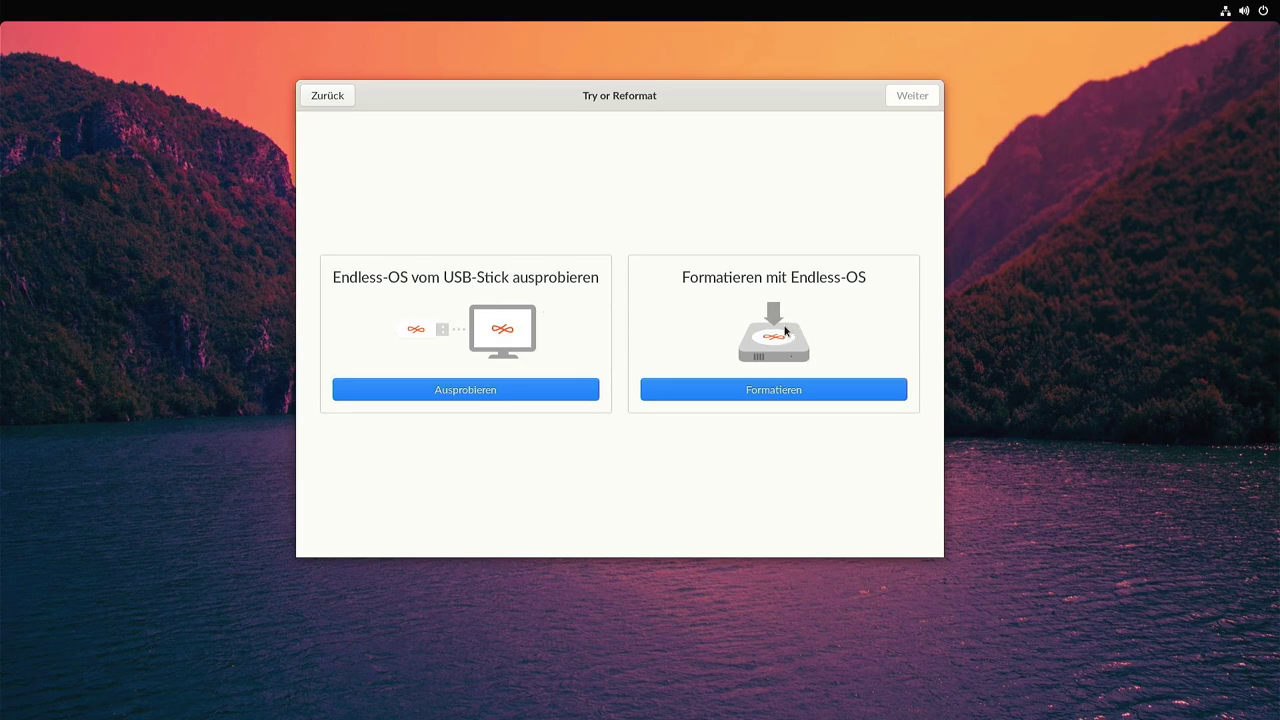
left_click(767, 390)
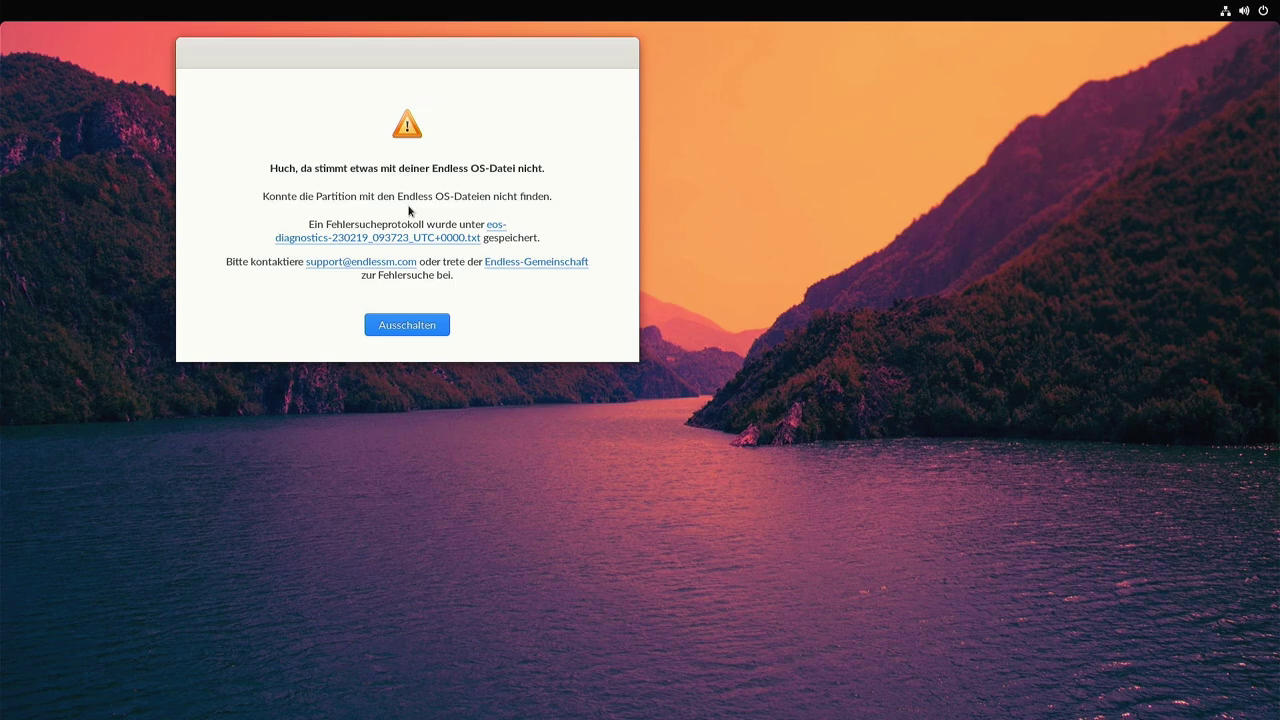
left_click(407, 325)
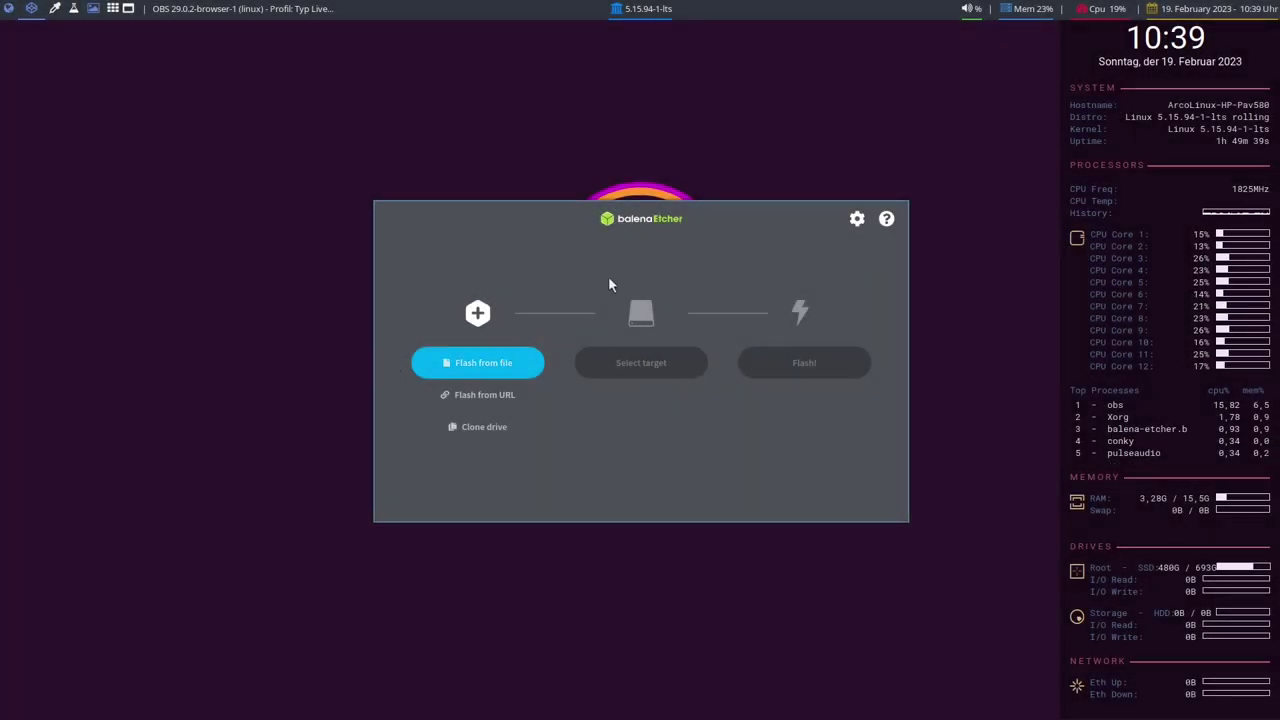
Choose the Endless OS ISO from Downloads as the image to flash.
left_click(495, 368)
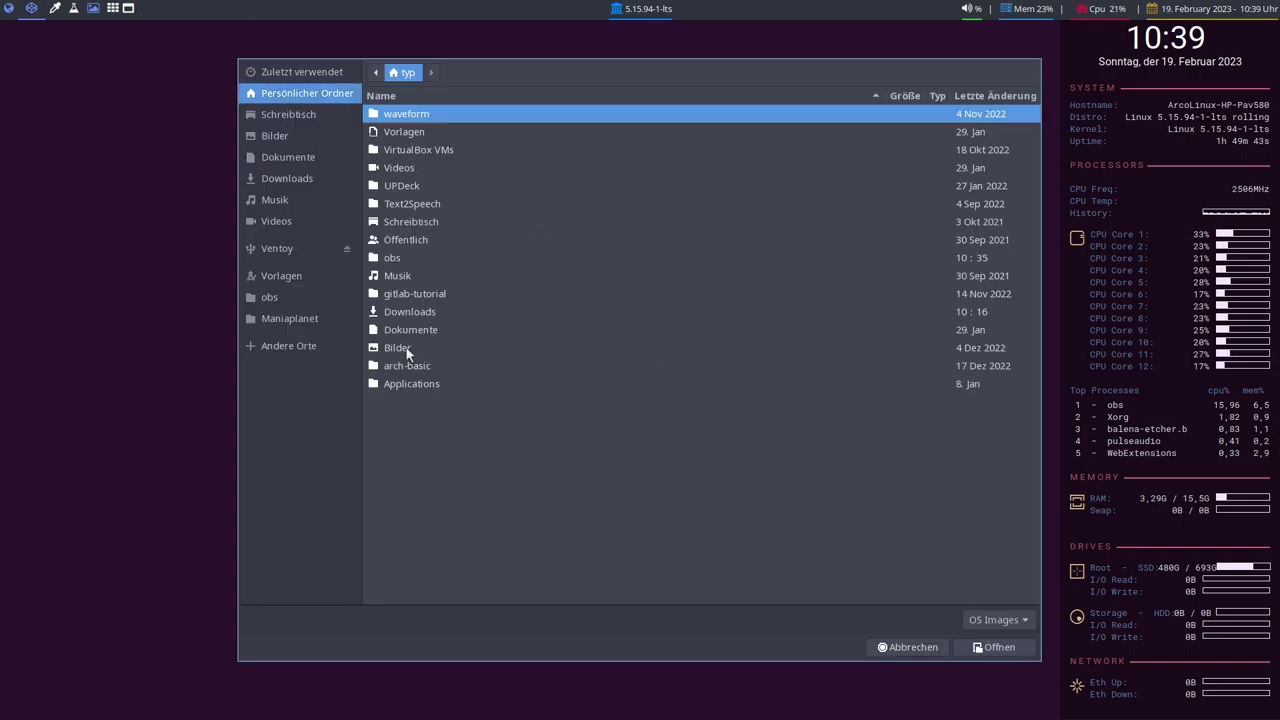
double_click(410, 311)
double_click(417, 185)
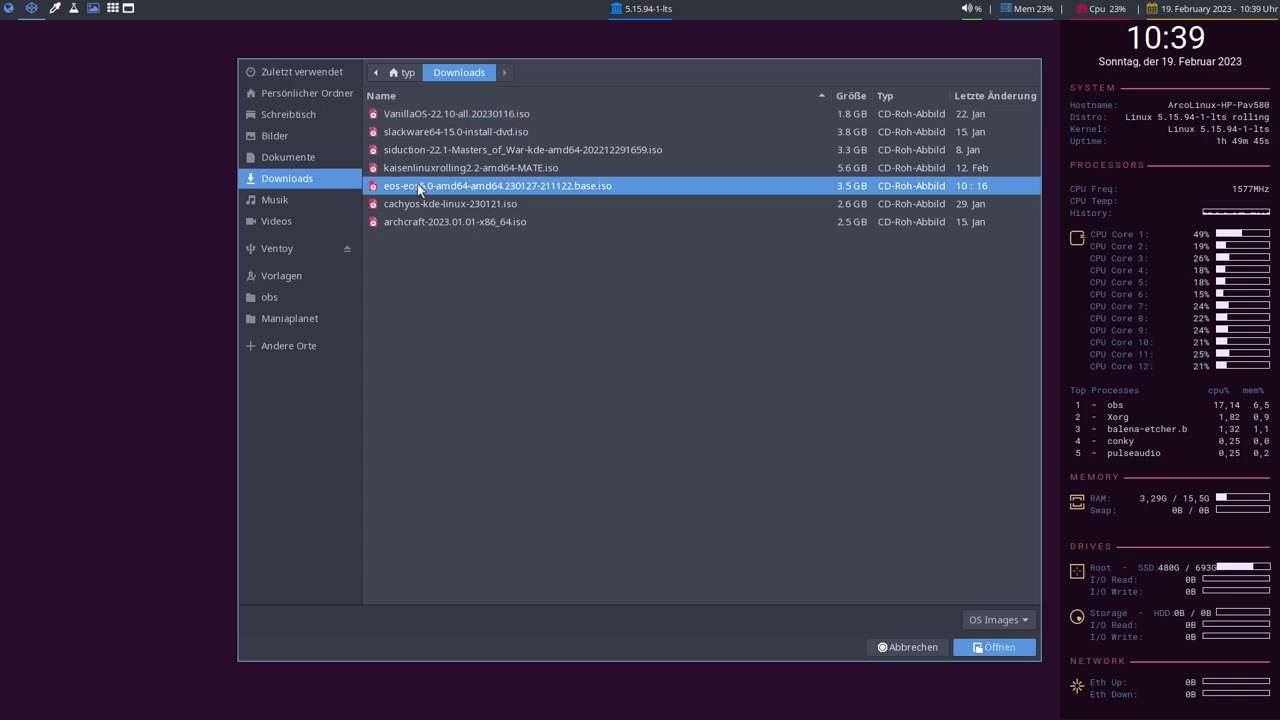
Target the SanDisk Cruzer drive, start flashing and authorise with the account password.
left_click(668, 365)
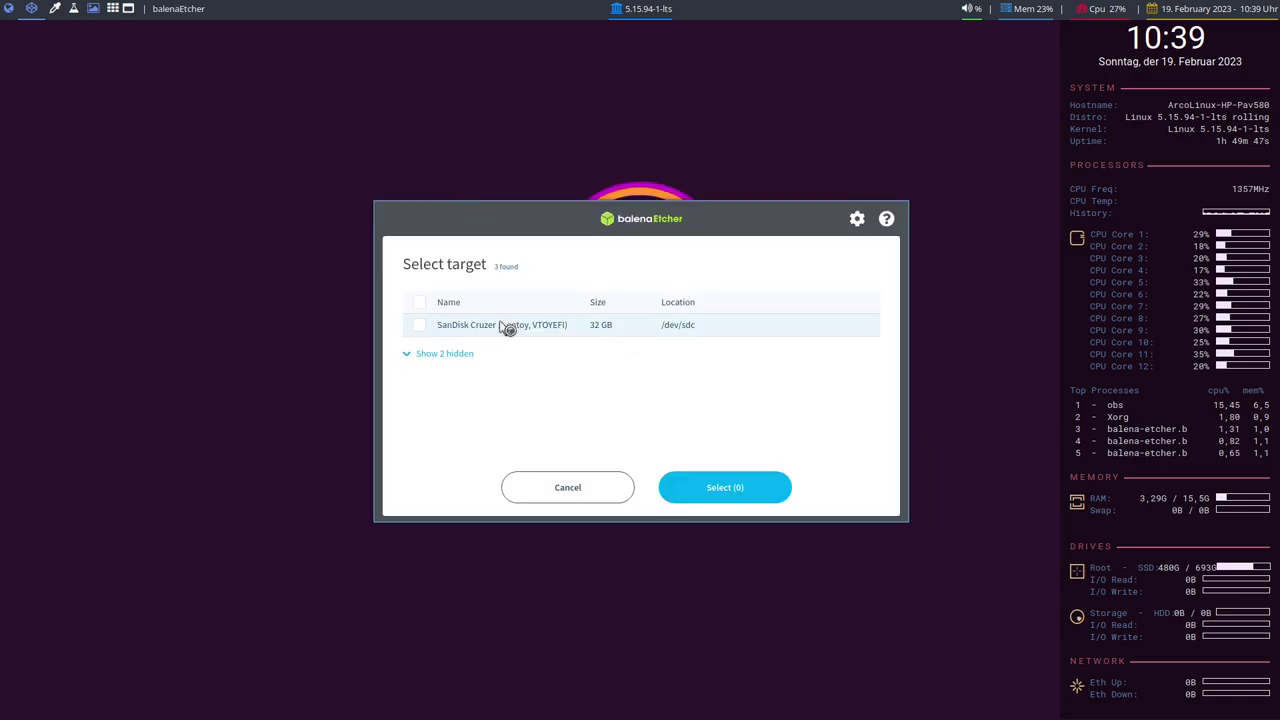
left_click(724, 488)
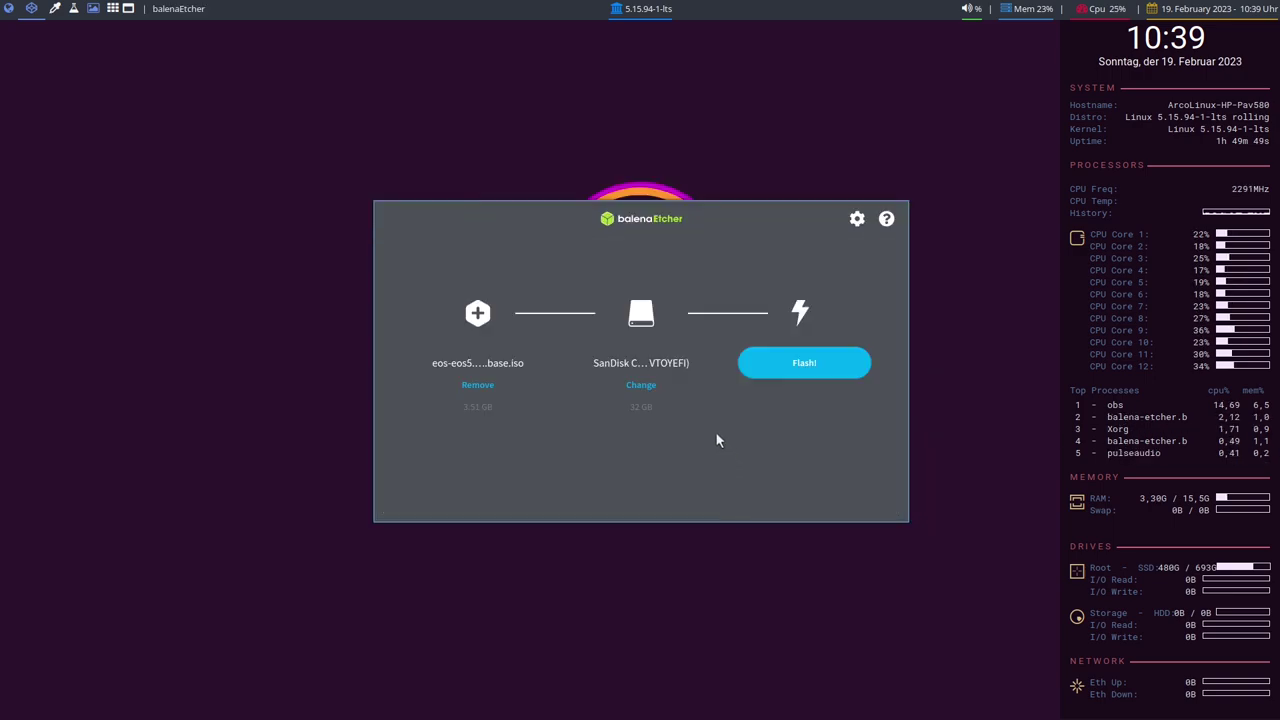
left_click(805, 364)
type("****")
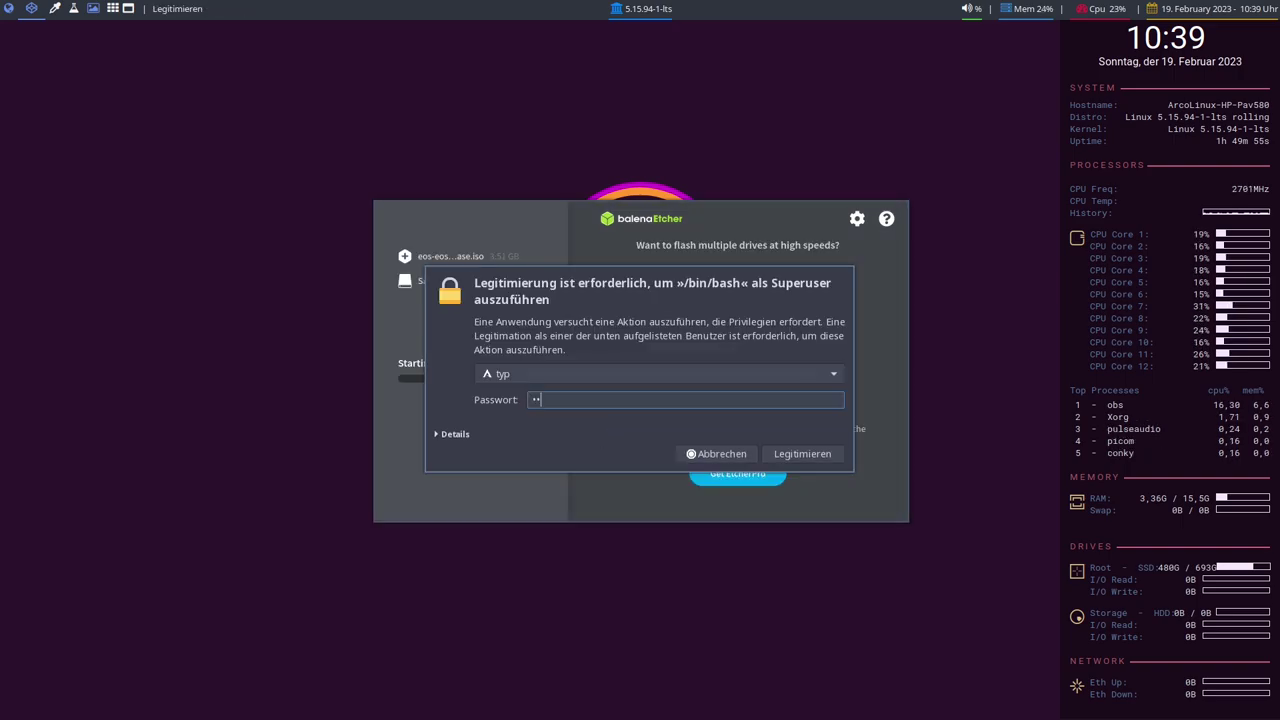
key("Return")
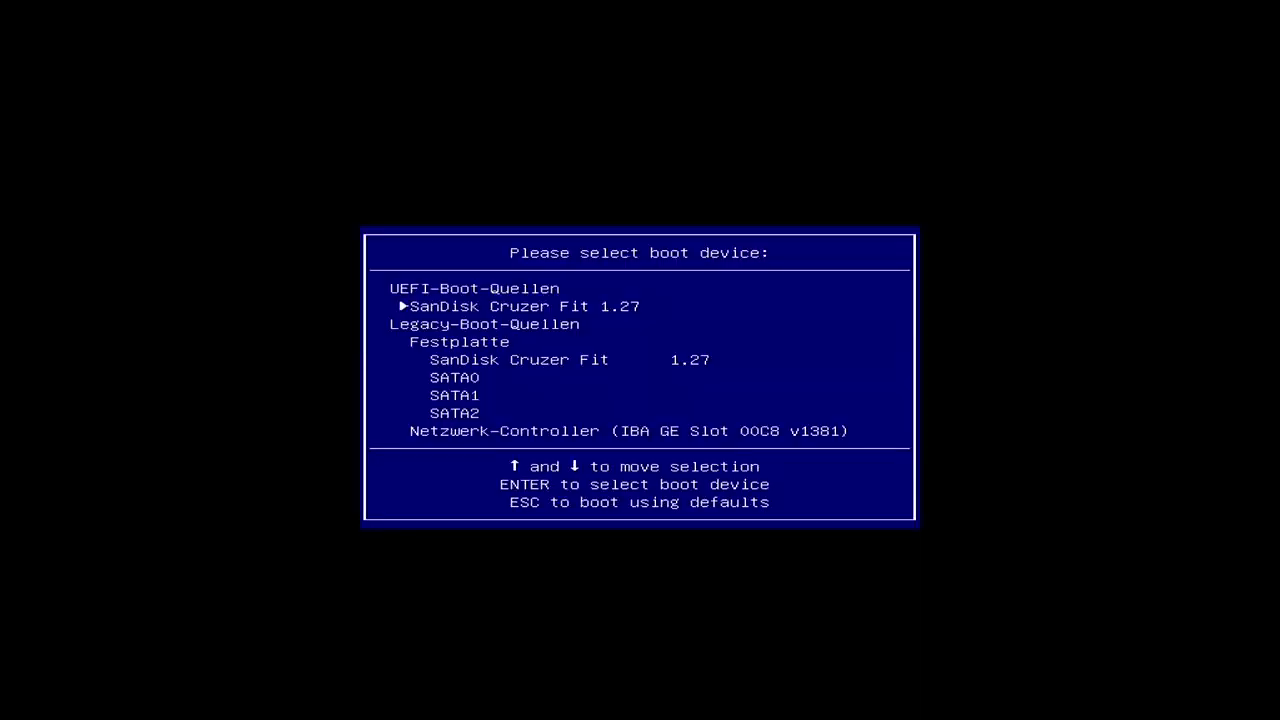
Boot from the UEFI SanDisk Cruzer Fit 1.27 entry.
key("Return")
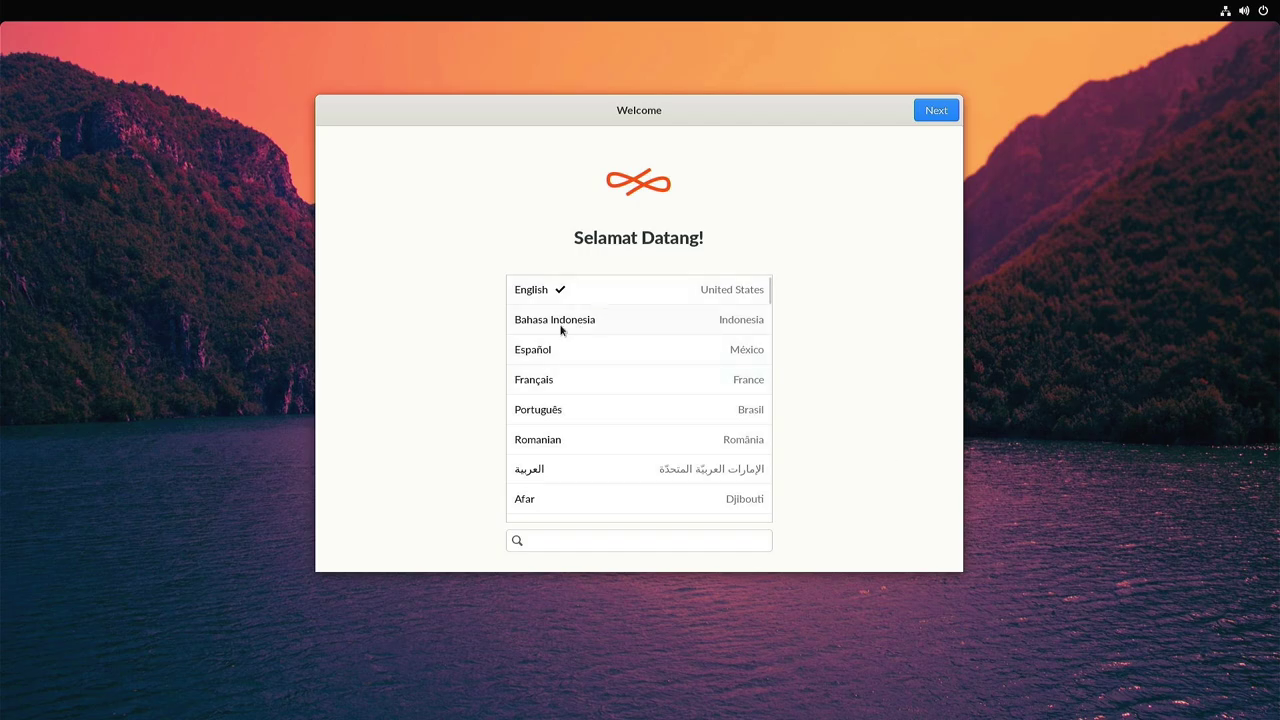
Keep German, choose Formatieren and keep Endless-OS 5.0 Basis as the version.
scroll(613, 320, "down", 15)
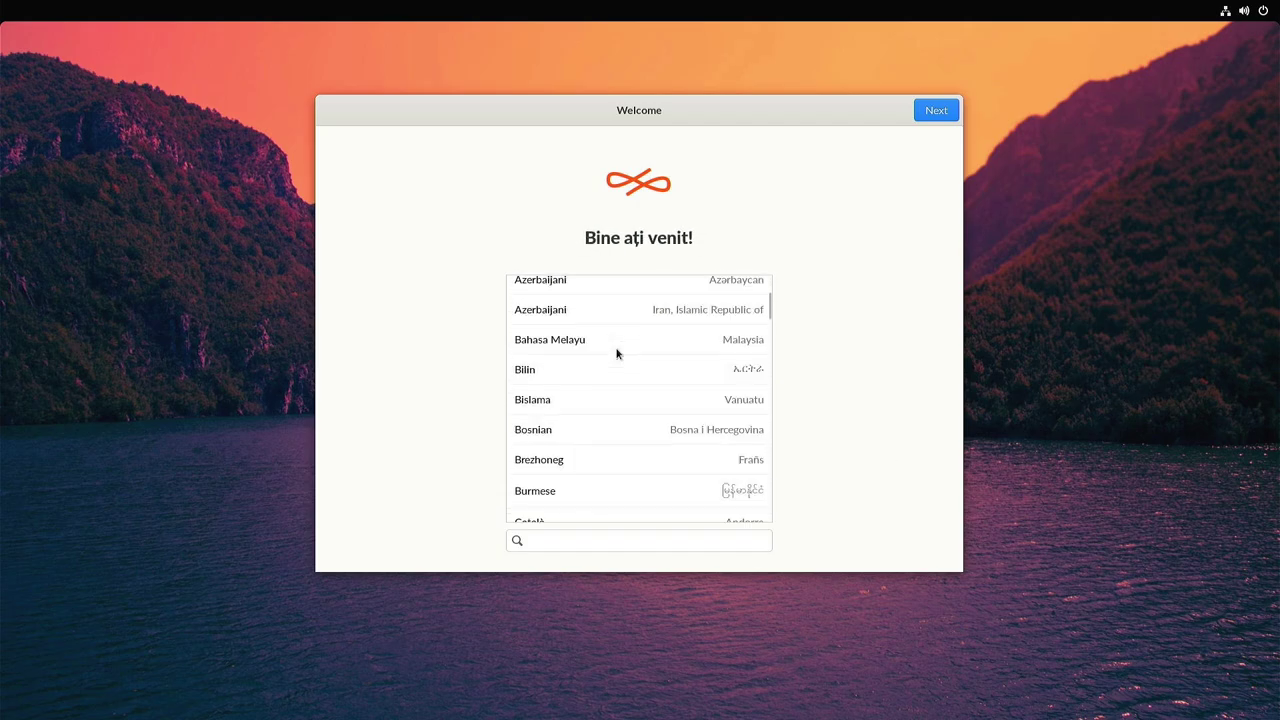
scroll(616, 353, "down", 10)
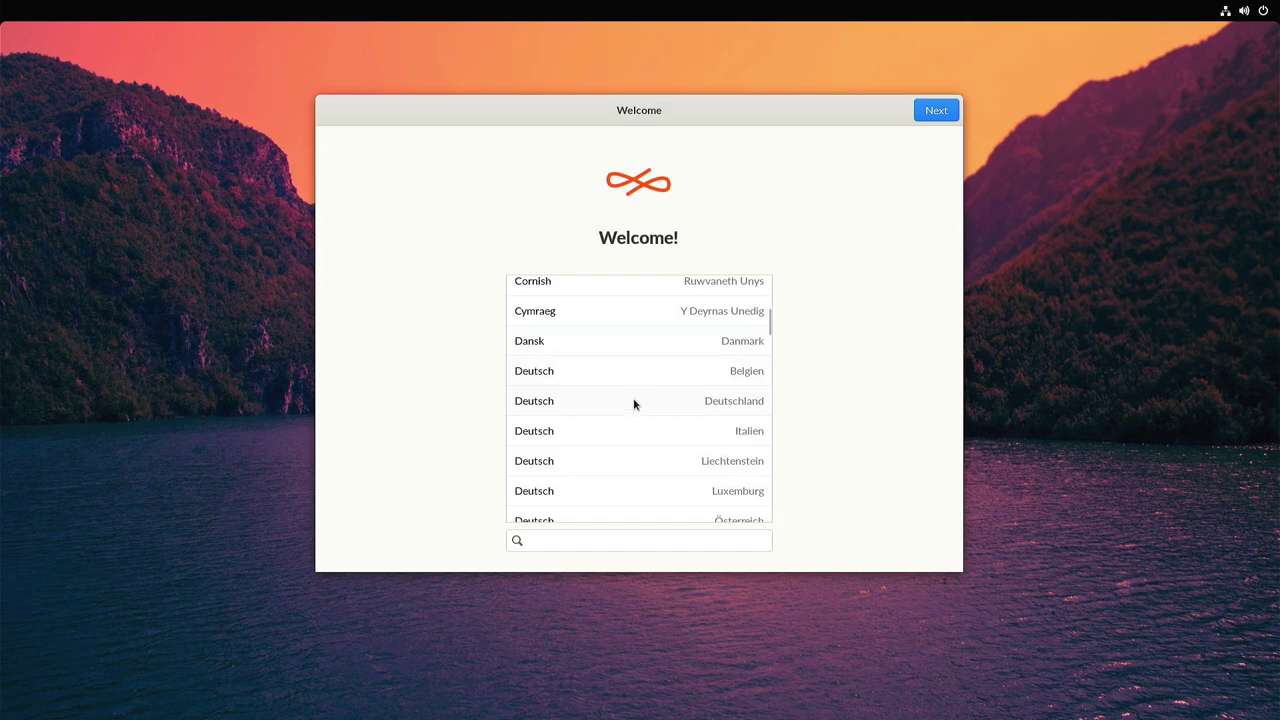
left_click(929, 113)
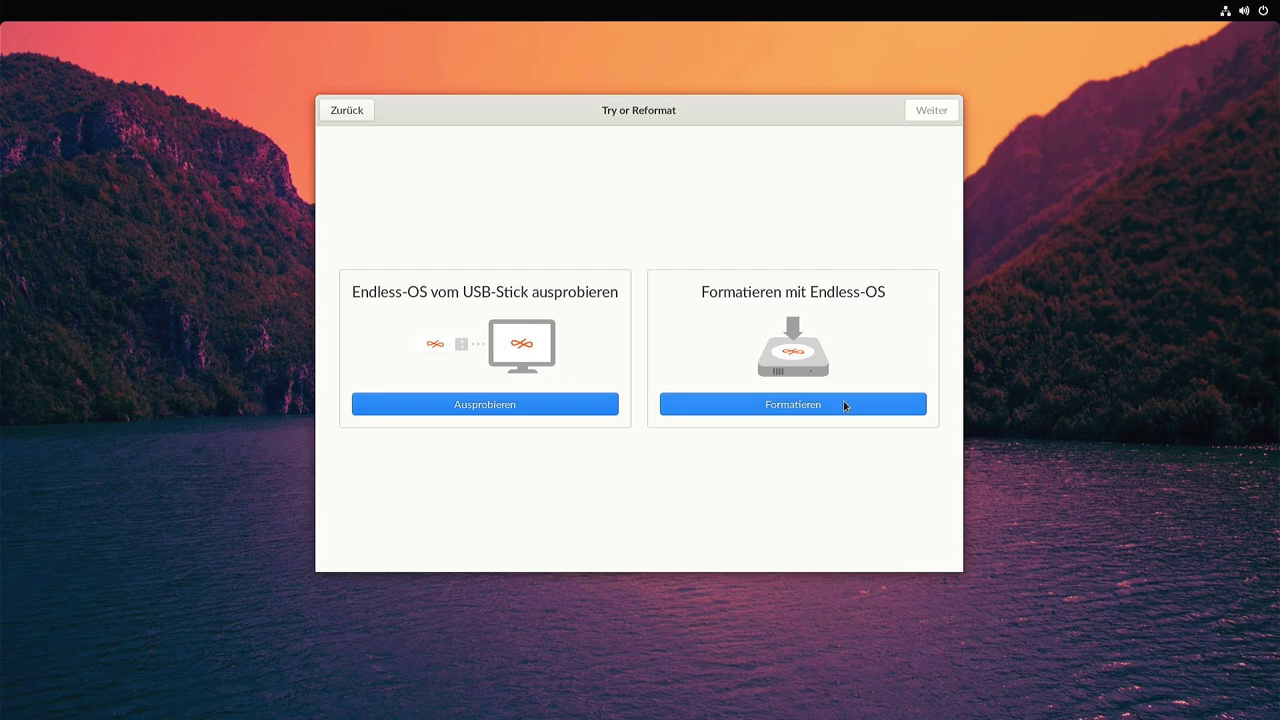
left_click(786, 406)
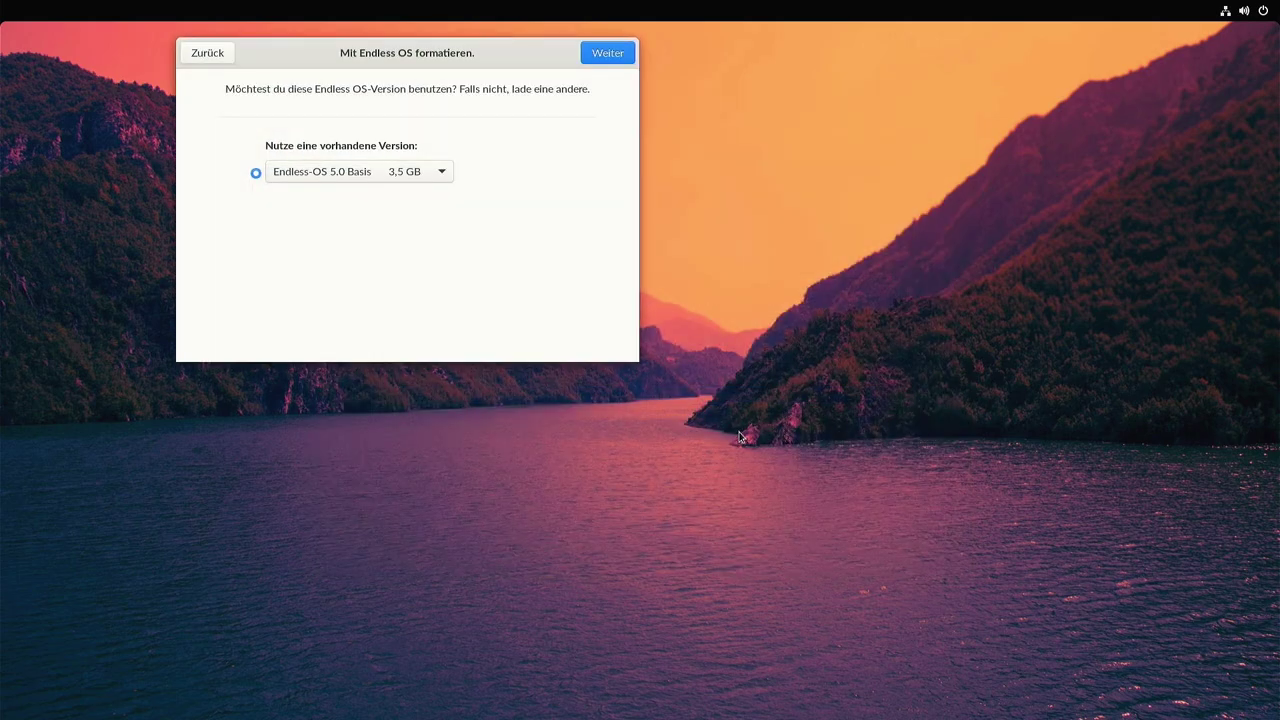
left_click(410, 173)
left_click(377, 179)
left_click(608, 56)
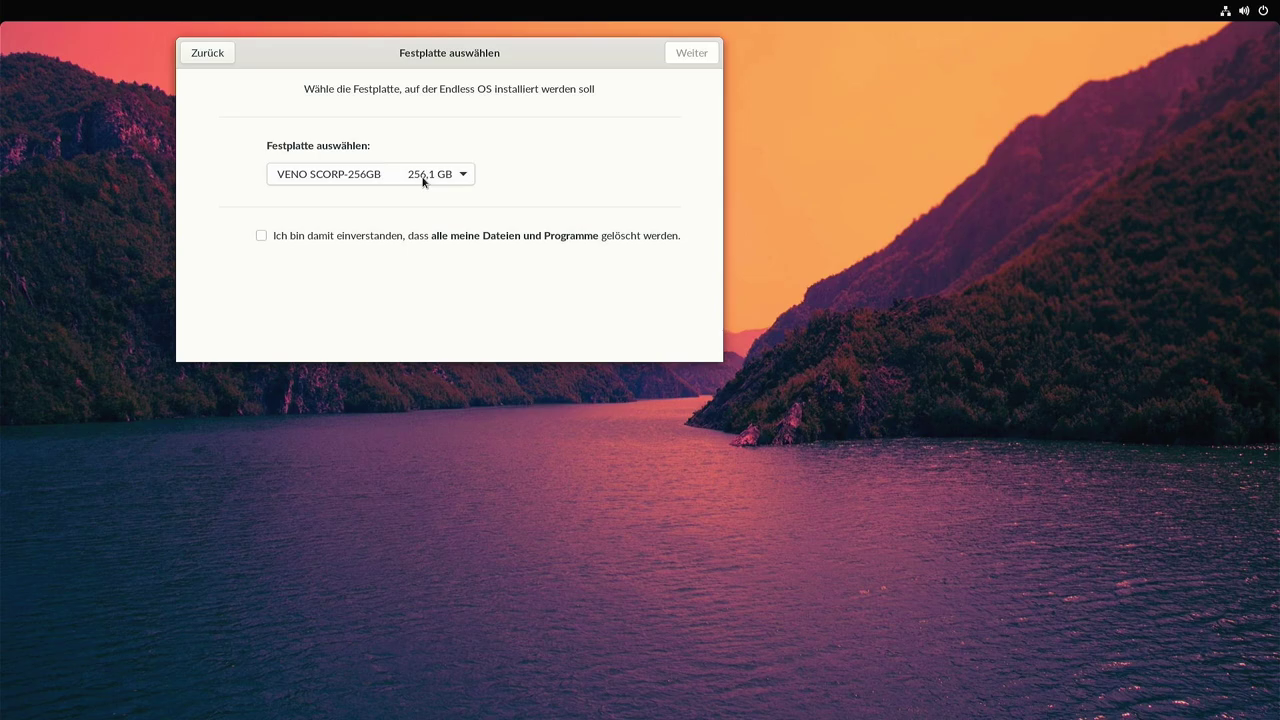
Agree to erasure, pick VENO SCORP-256GB as the install disk and start formatting.
left_click(260, 236)
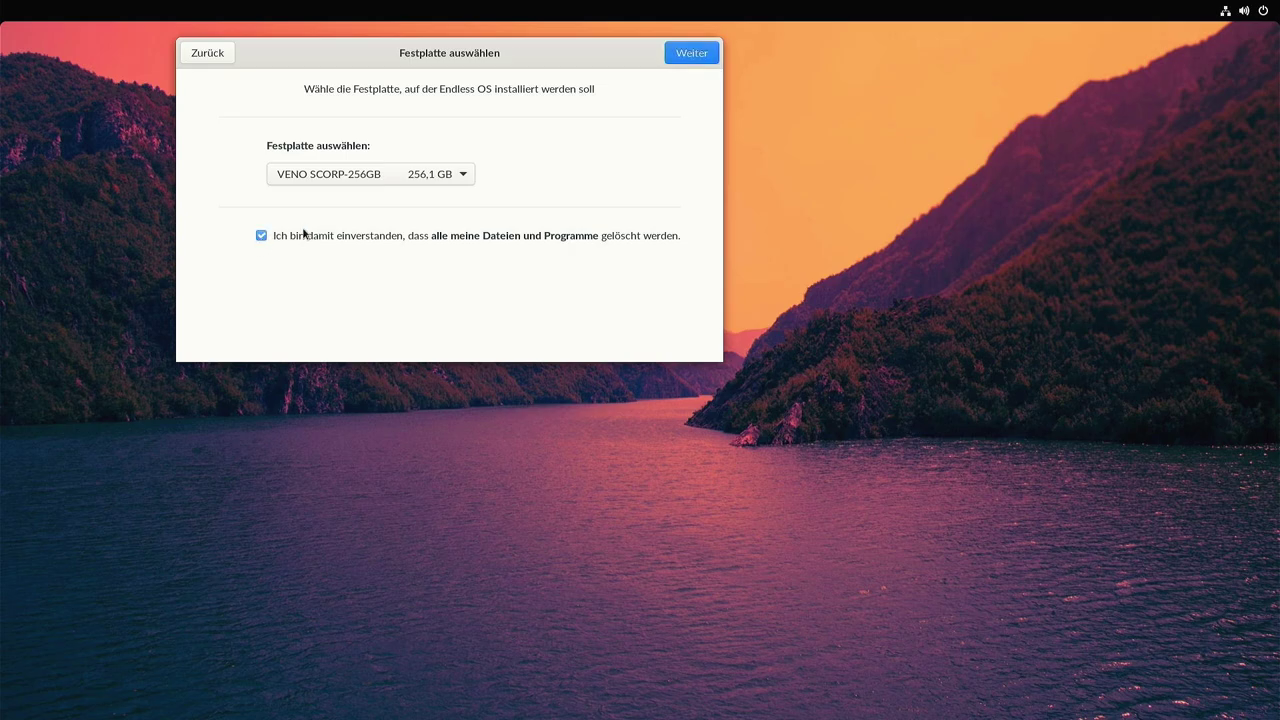
left_click(410, 182)
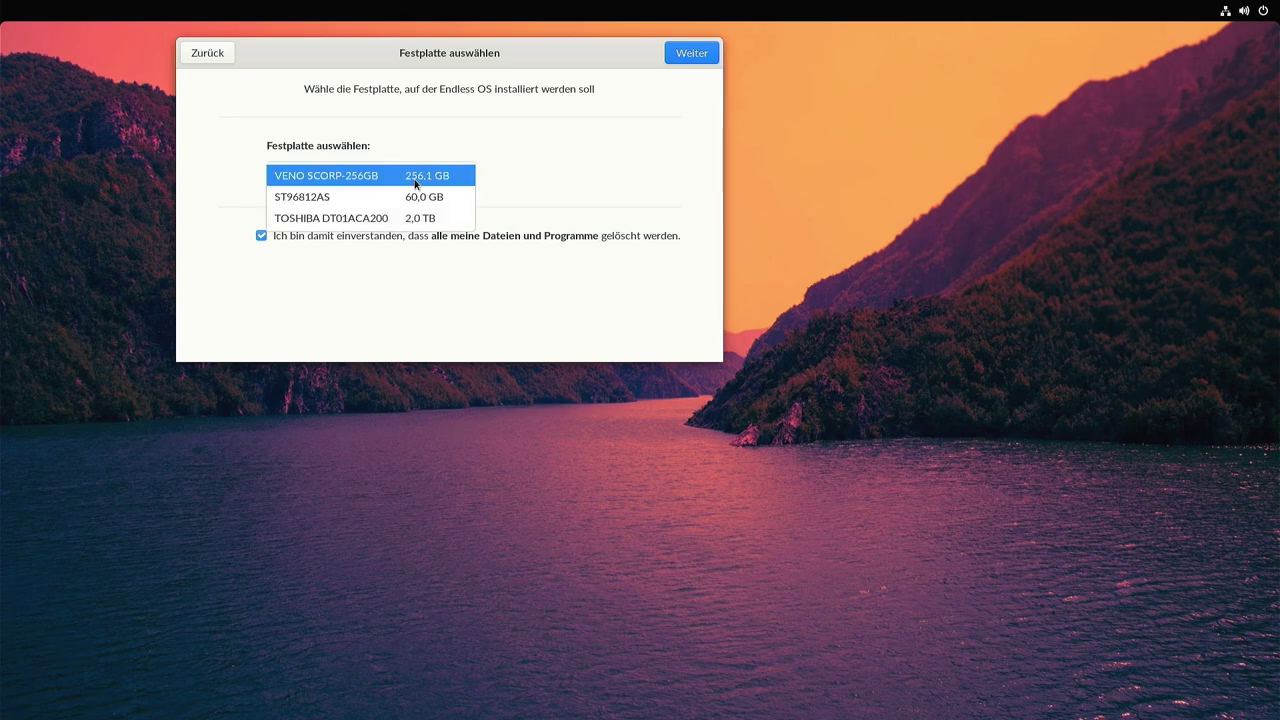
left_click(424, 172)
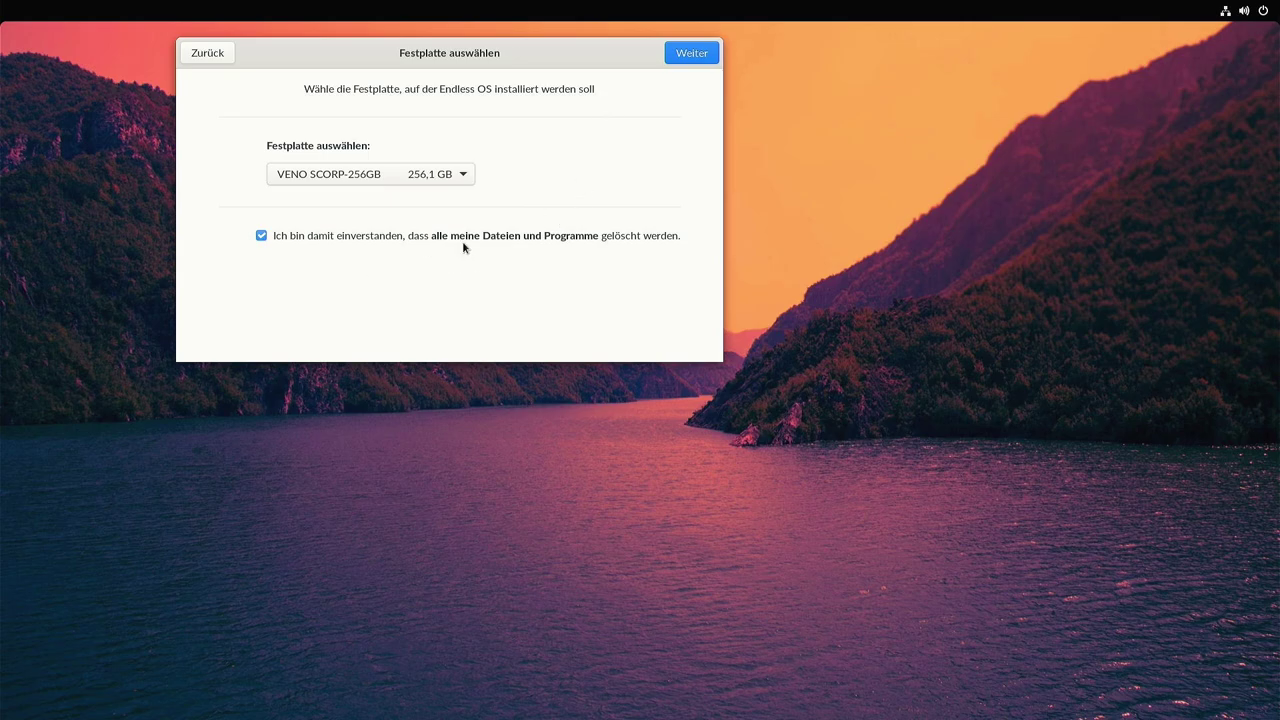
left_click(680, 56)
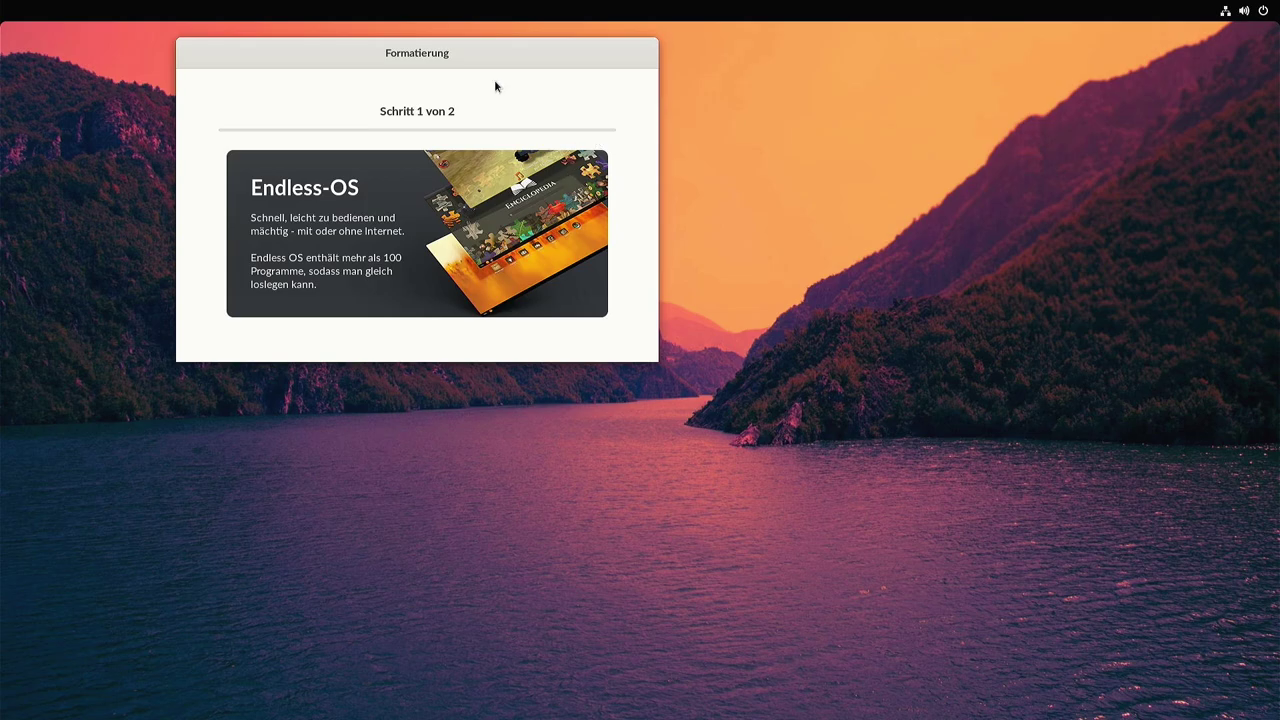
Let formatting finish, then restart the computer from the system menu.
left_click_drag(430, 61, 633, 187)
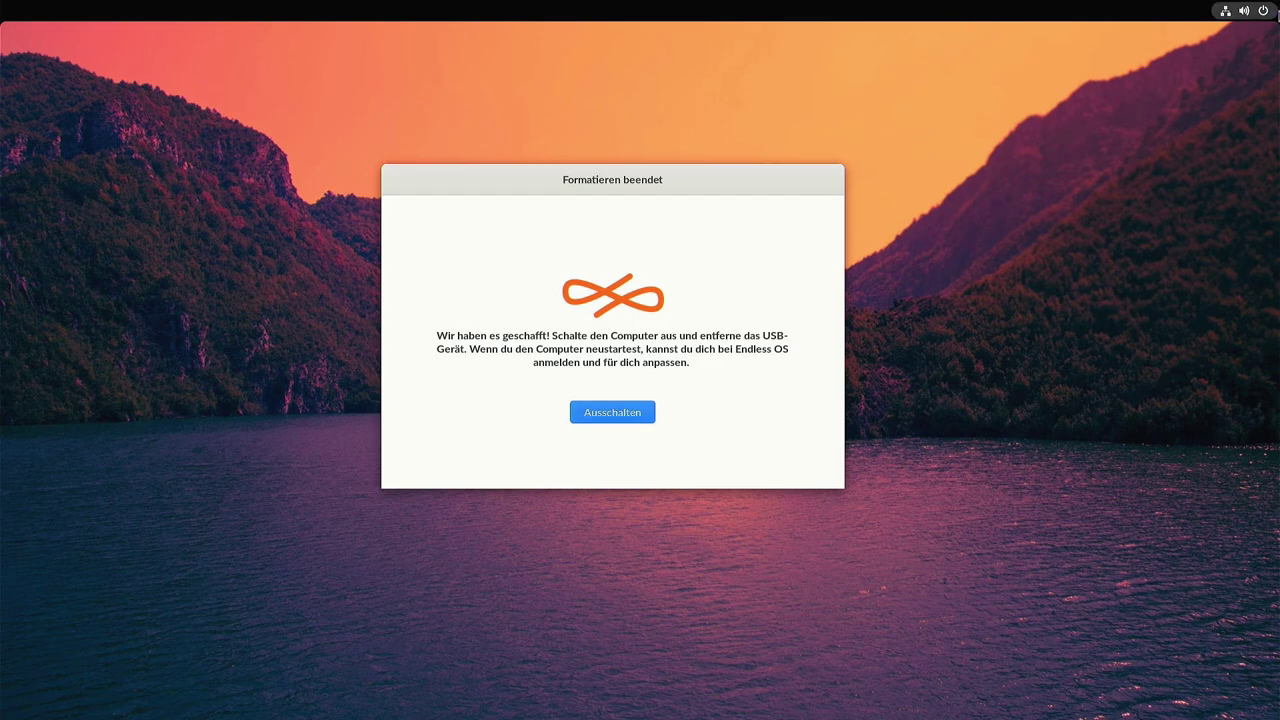
left_click(1264, 14)
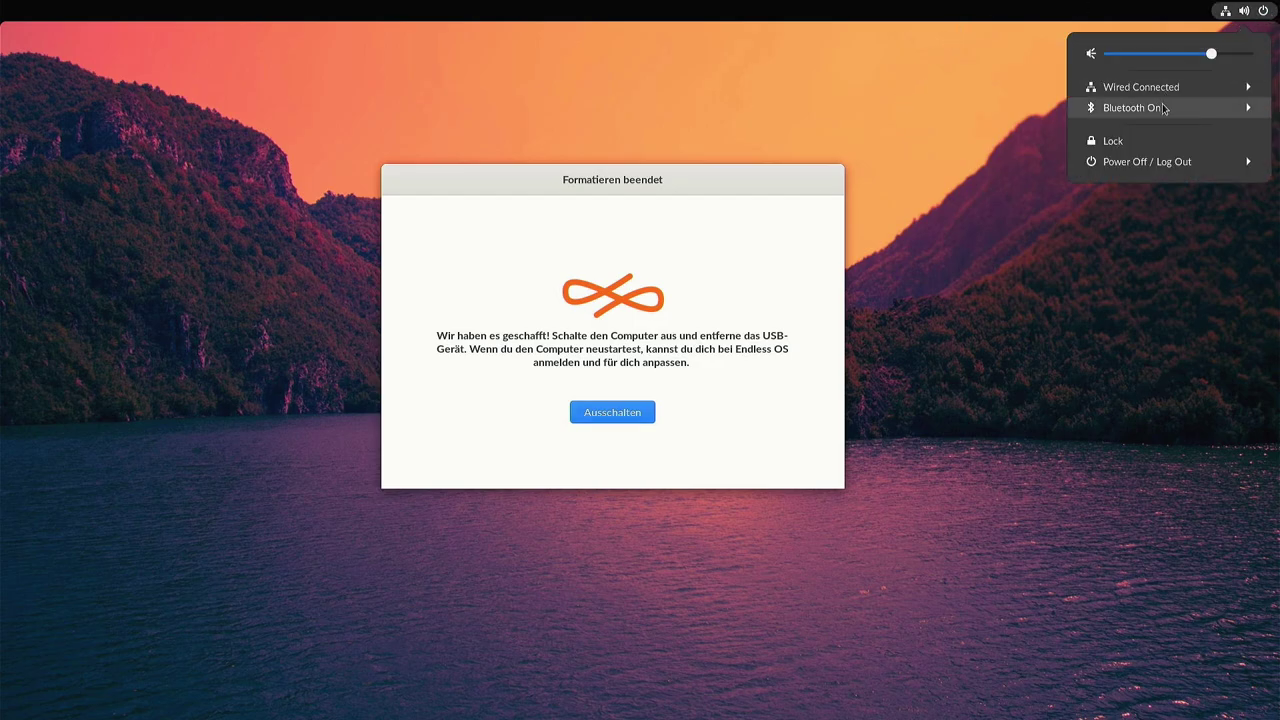
left_click(1182, 161)
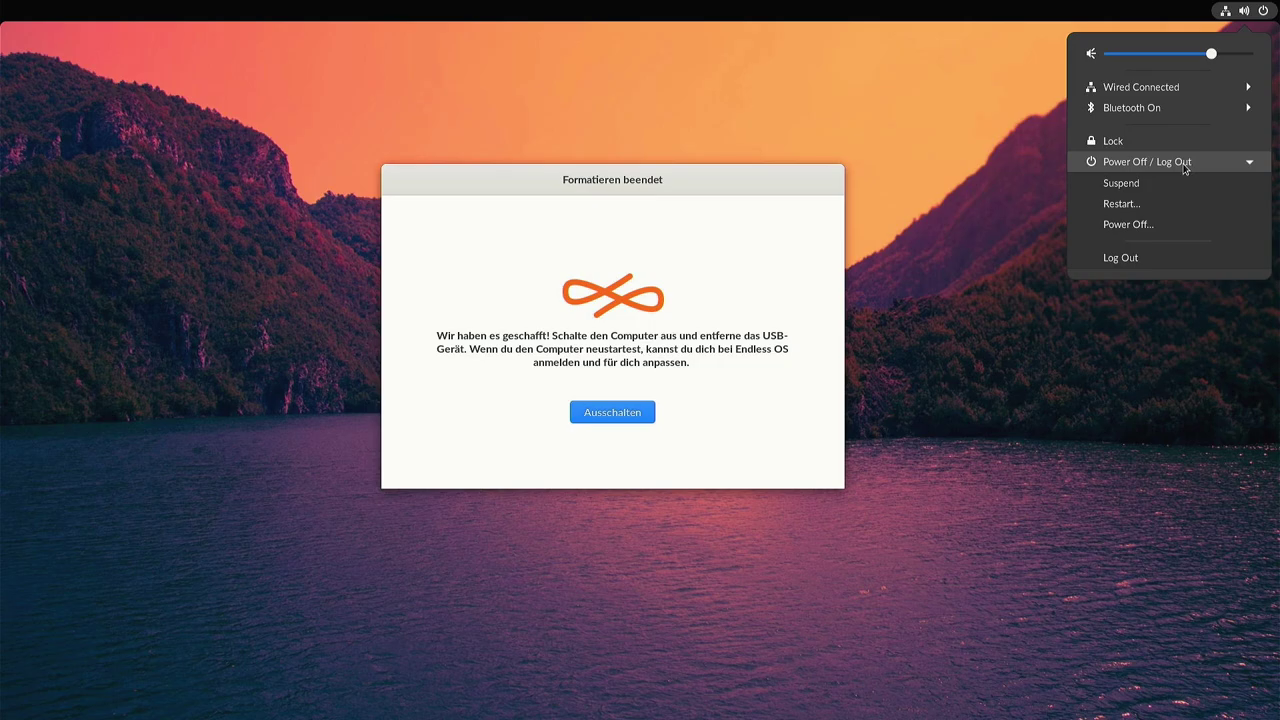
left_click(1118, 204)
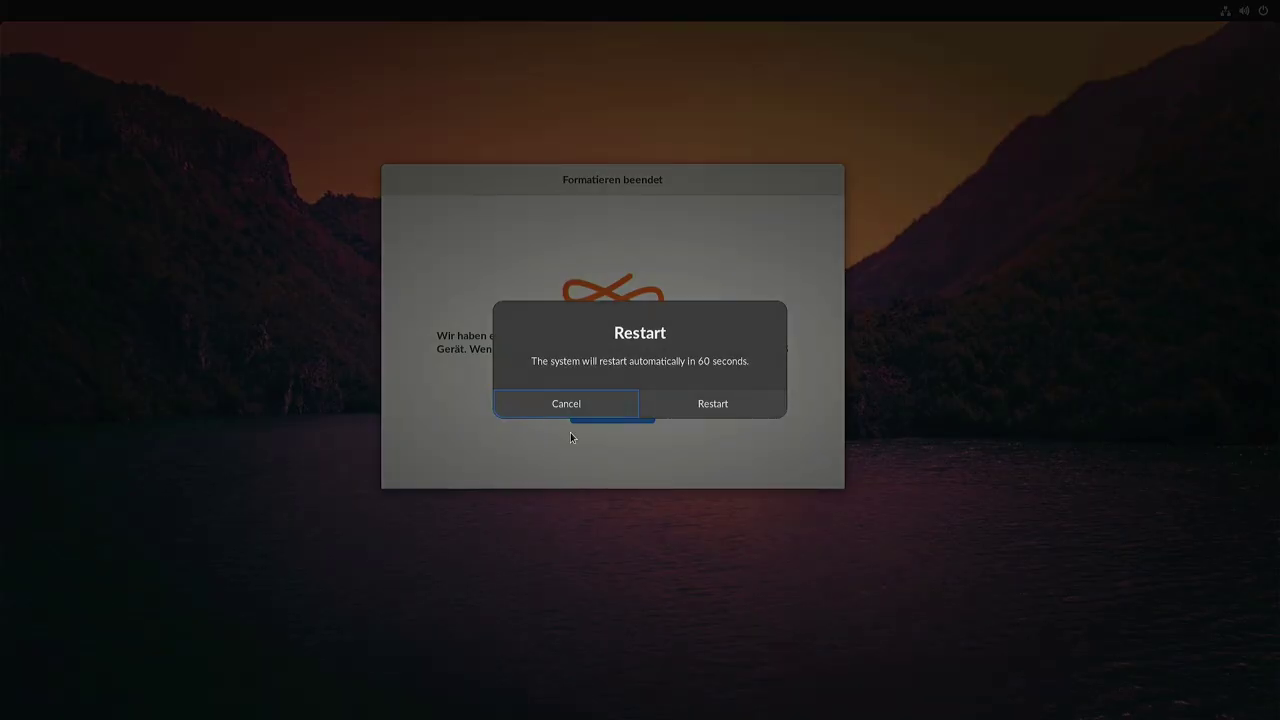
left_click(706, 405)
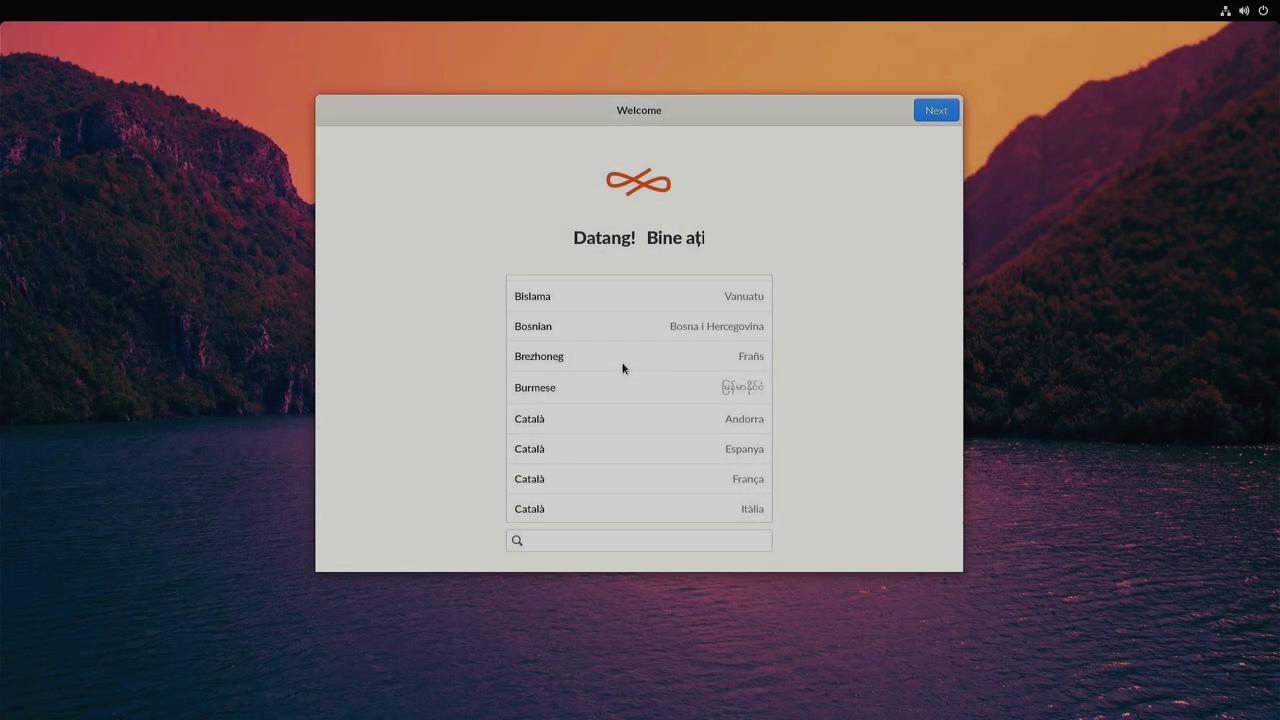
Choose Deutsch (Deutschland) as language and keep the German keyboard layout.
scroll(622, 368, "down", 3)
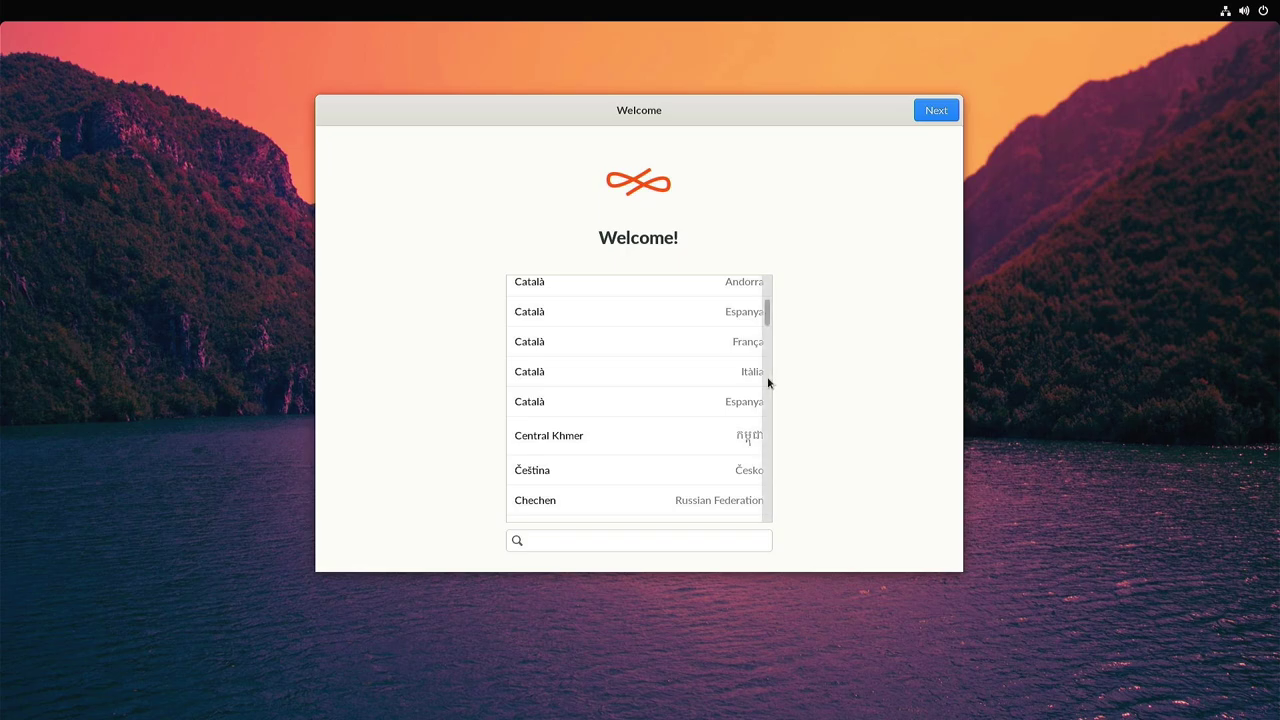
scroll(682, 402, "down", 10)
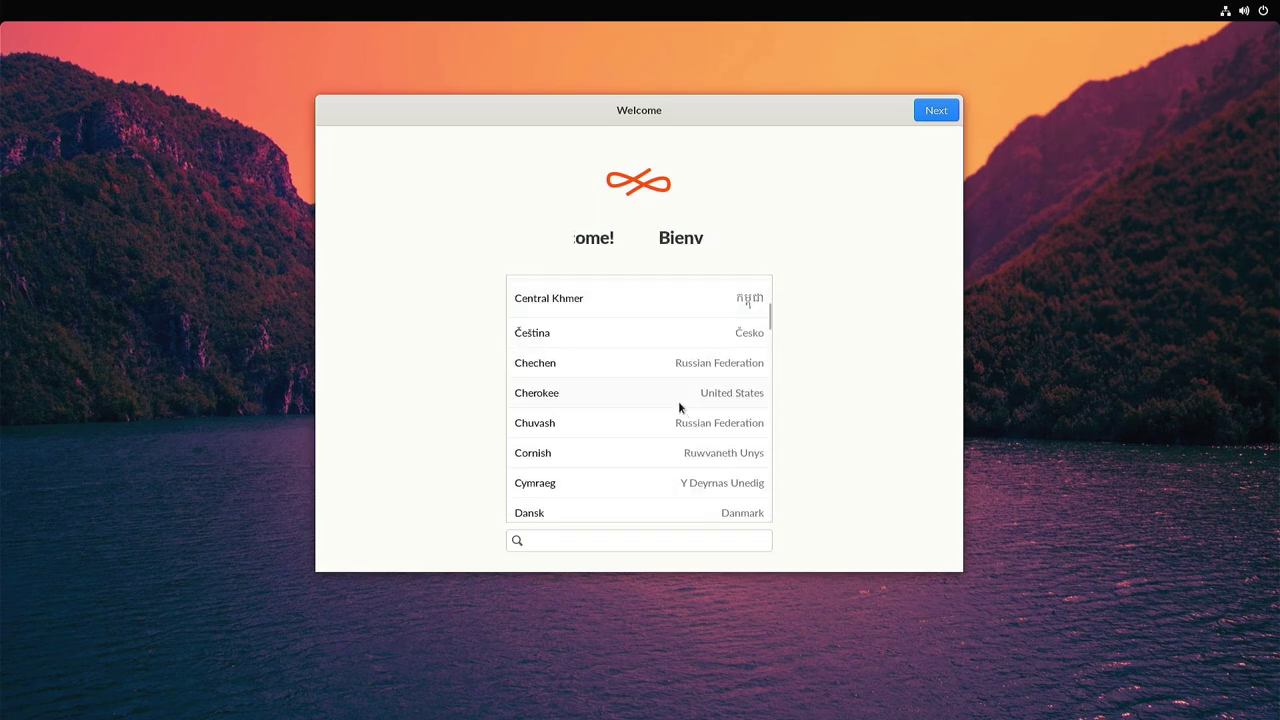
left_click(662, 334)
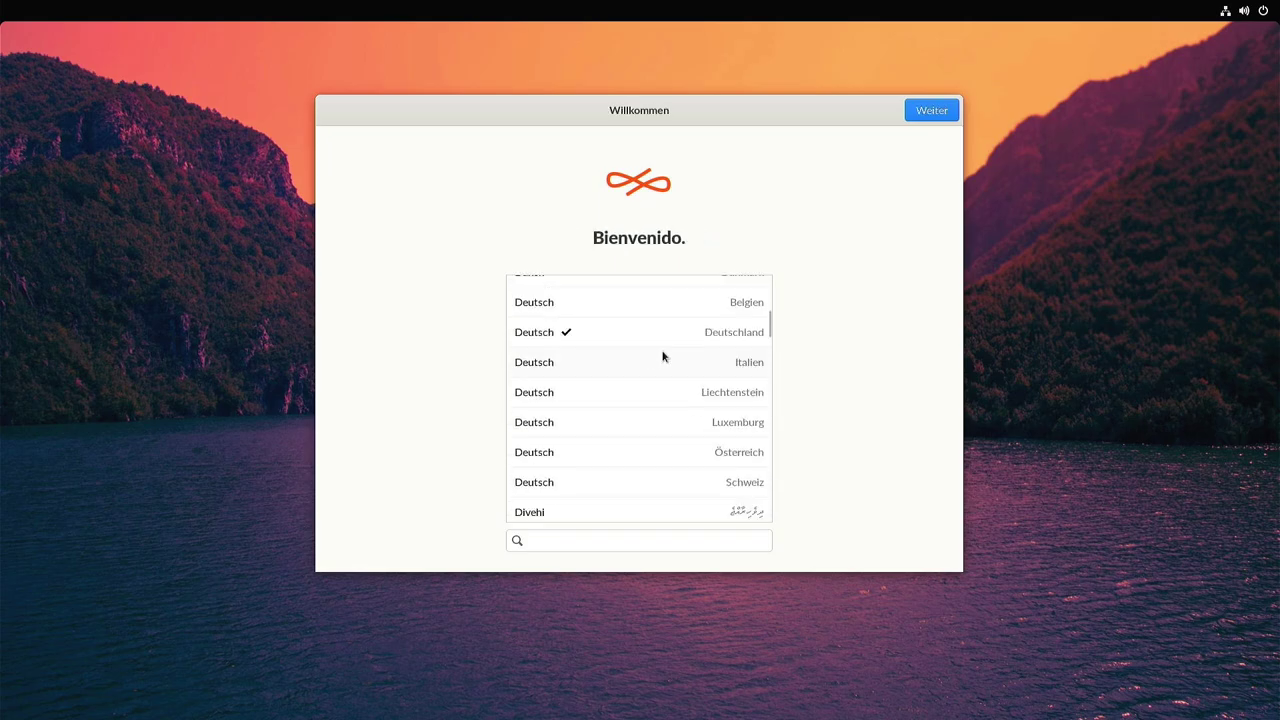
left_click(926, 108)
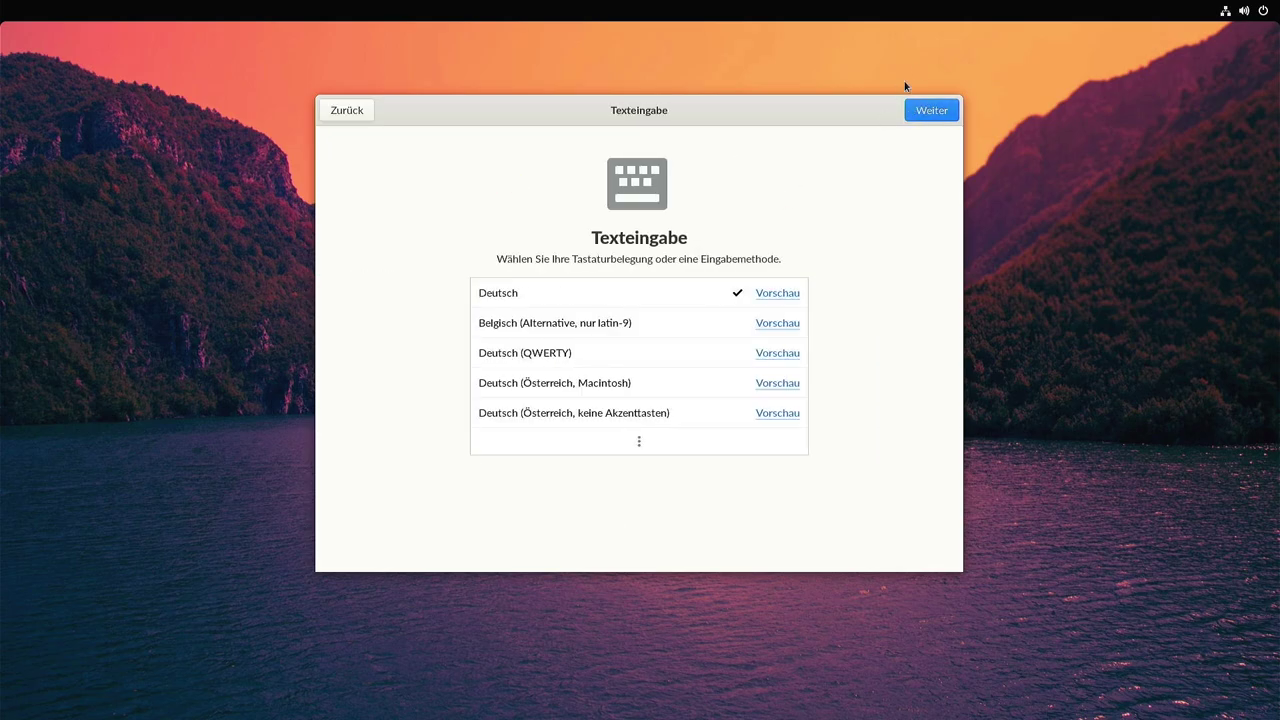
left_click(931, 110)
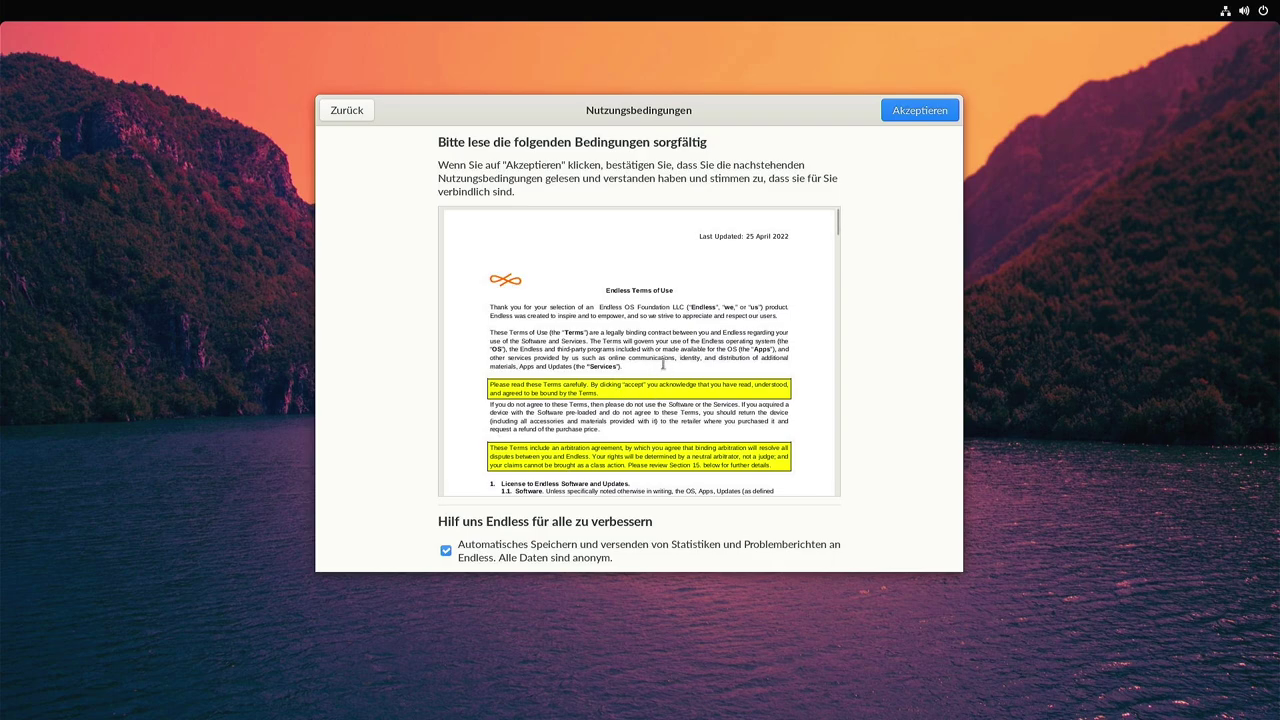
Accept the terms, switch off location services and skip online accounts.
scroll(663, 368, "down", 2)
scroll(663, 368, "down", 15)
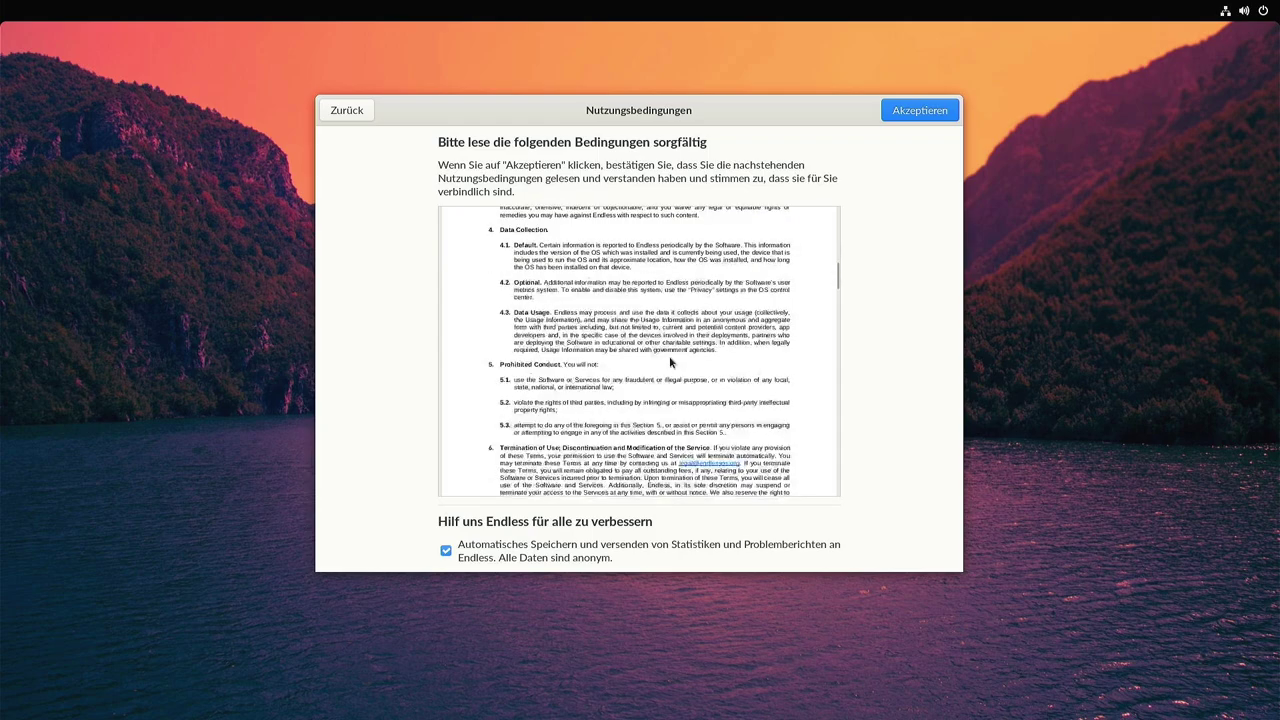
scroll(670, 362, "down", 6)
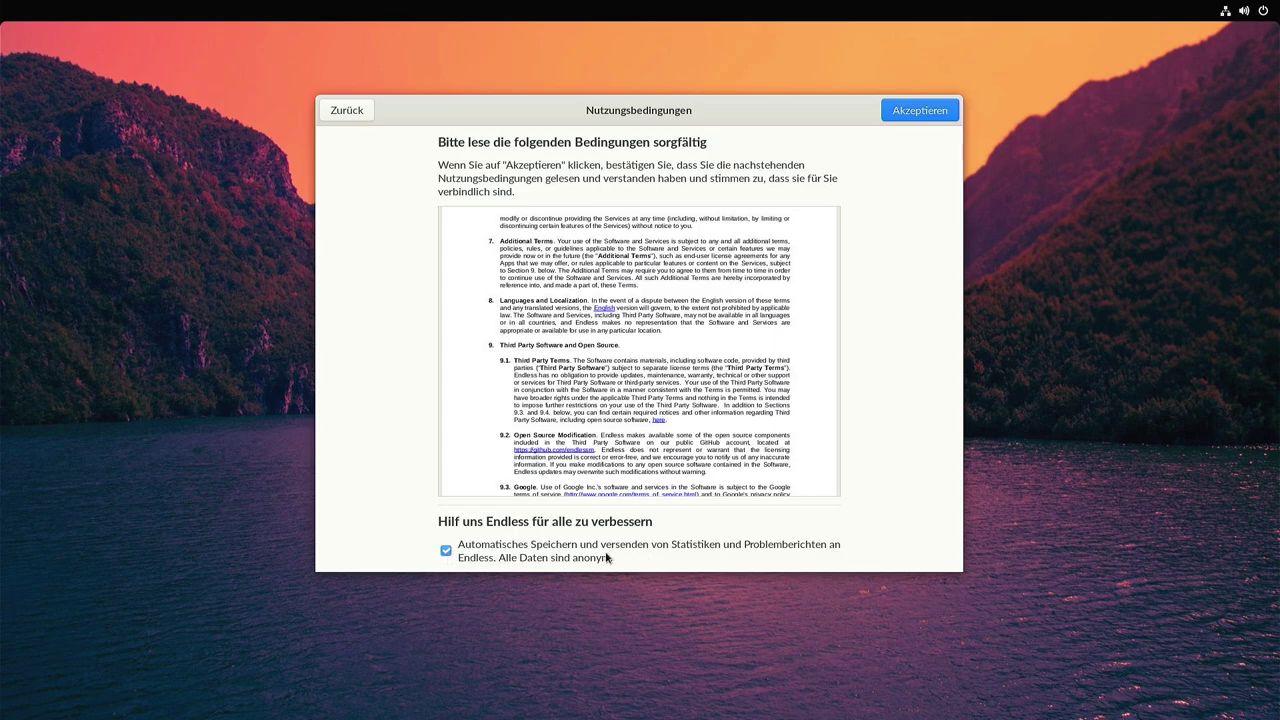
left_click(922, 112)
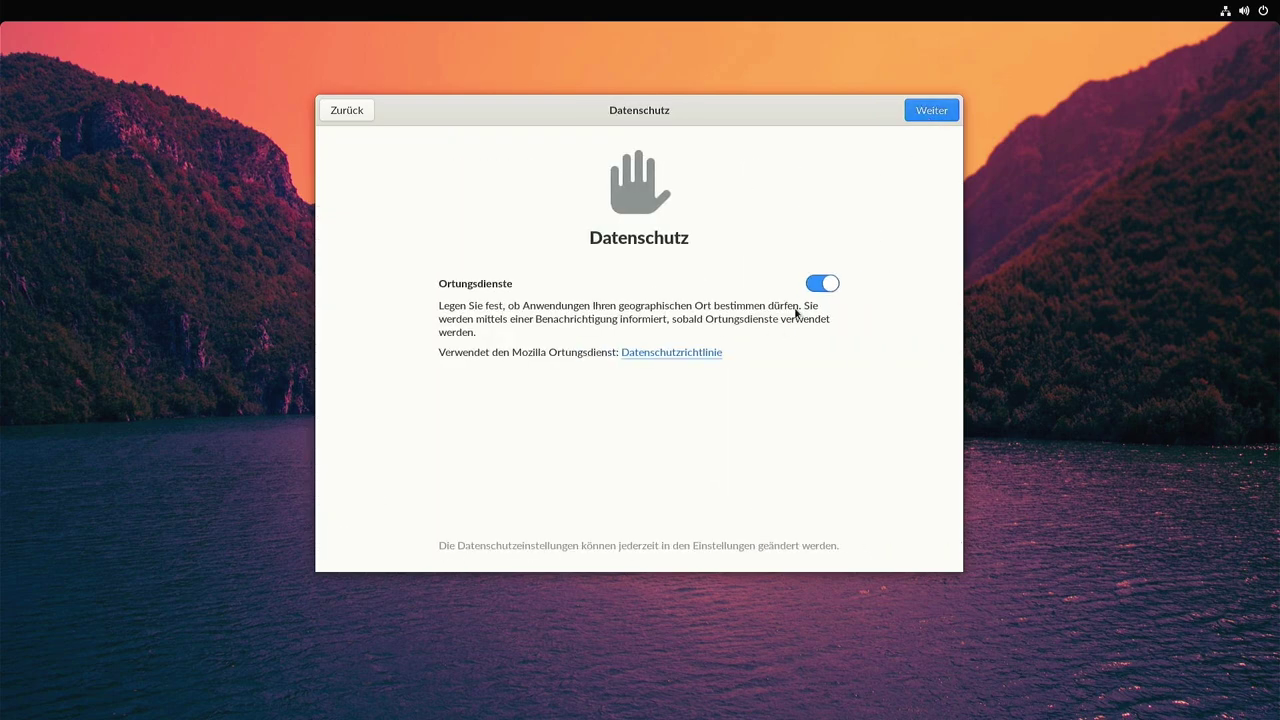
left_click(816, 288)
left_click(926, 113)
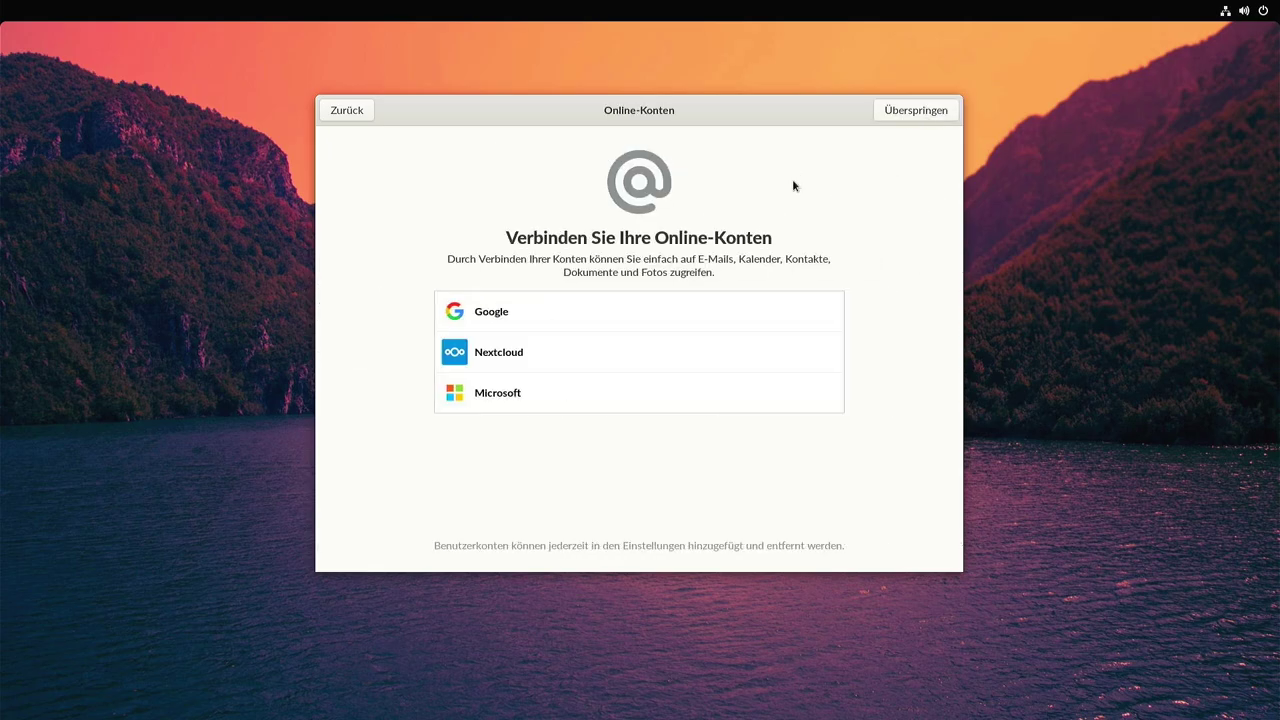
left_click(920, 113)
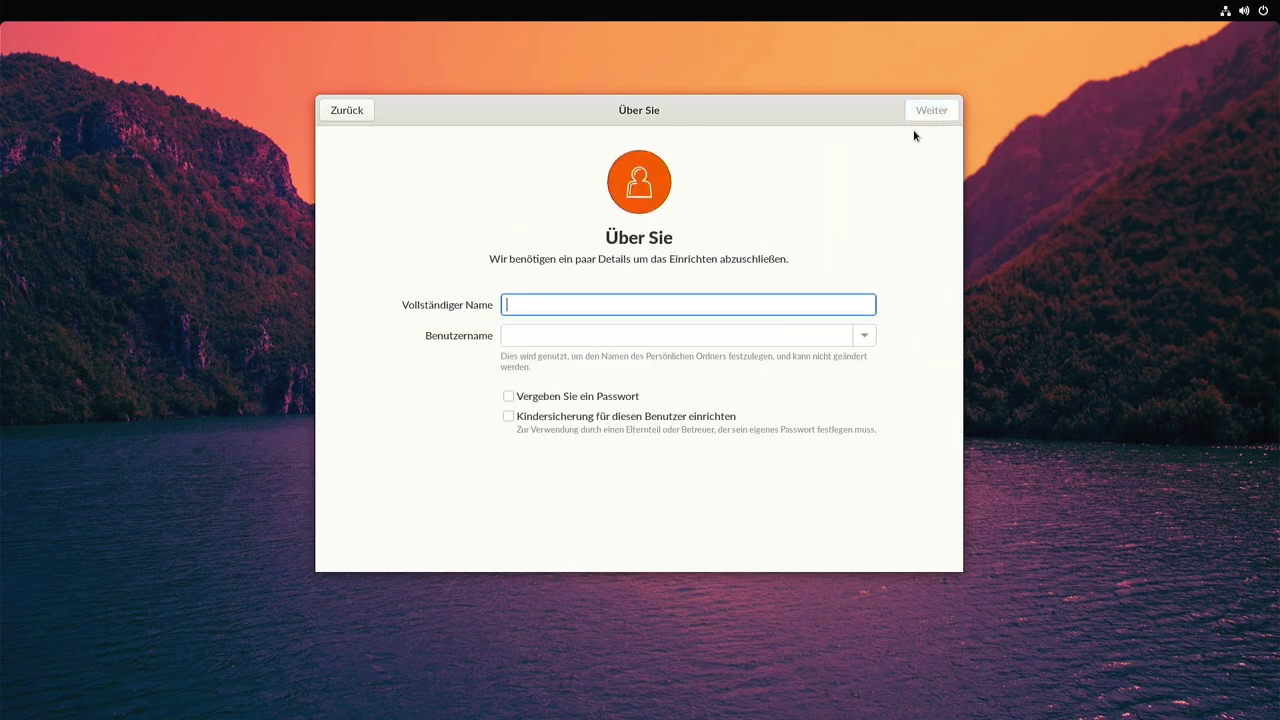
Enter the account's full name and choose to set a password for it.
left_click(662, 330)
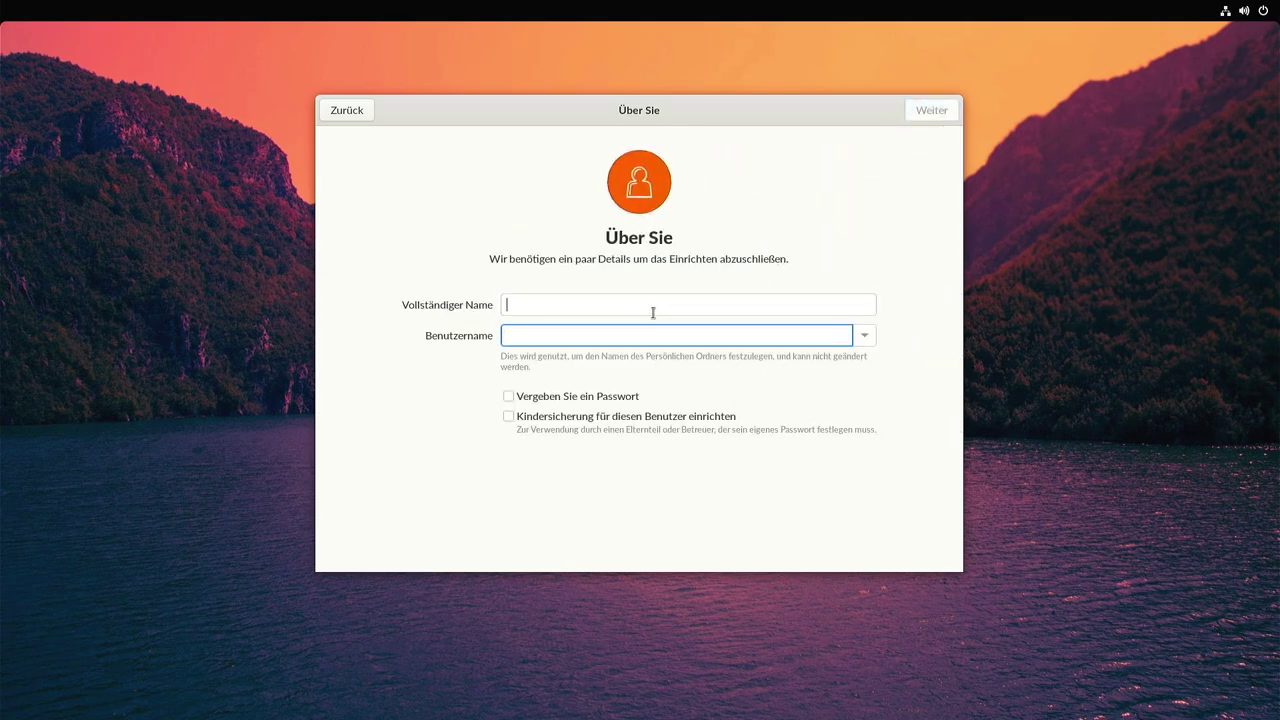
left_click(653, 310)
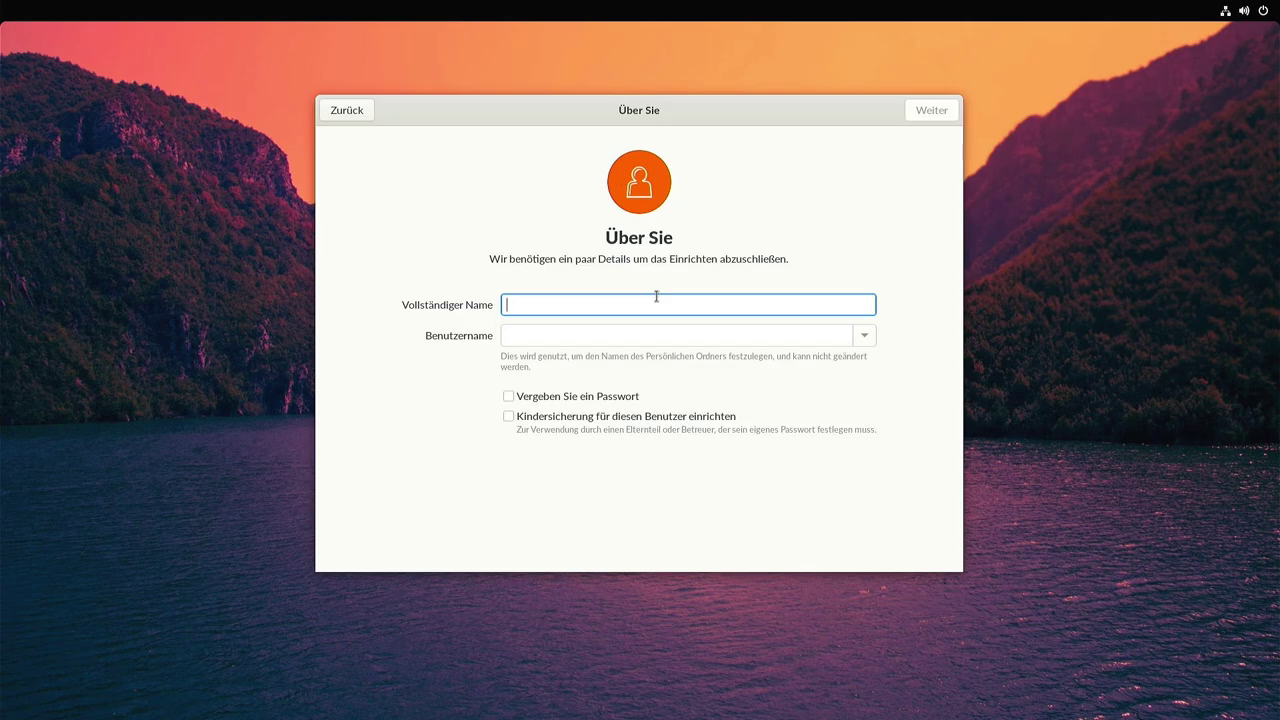
type("Typ")
key("Tab")
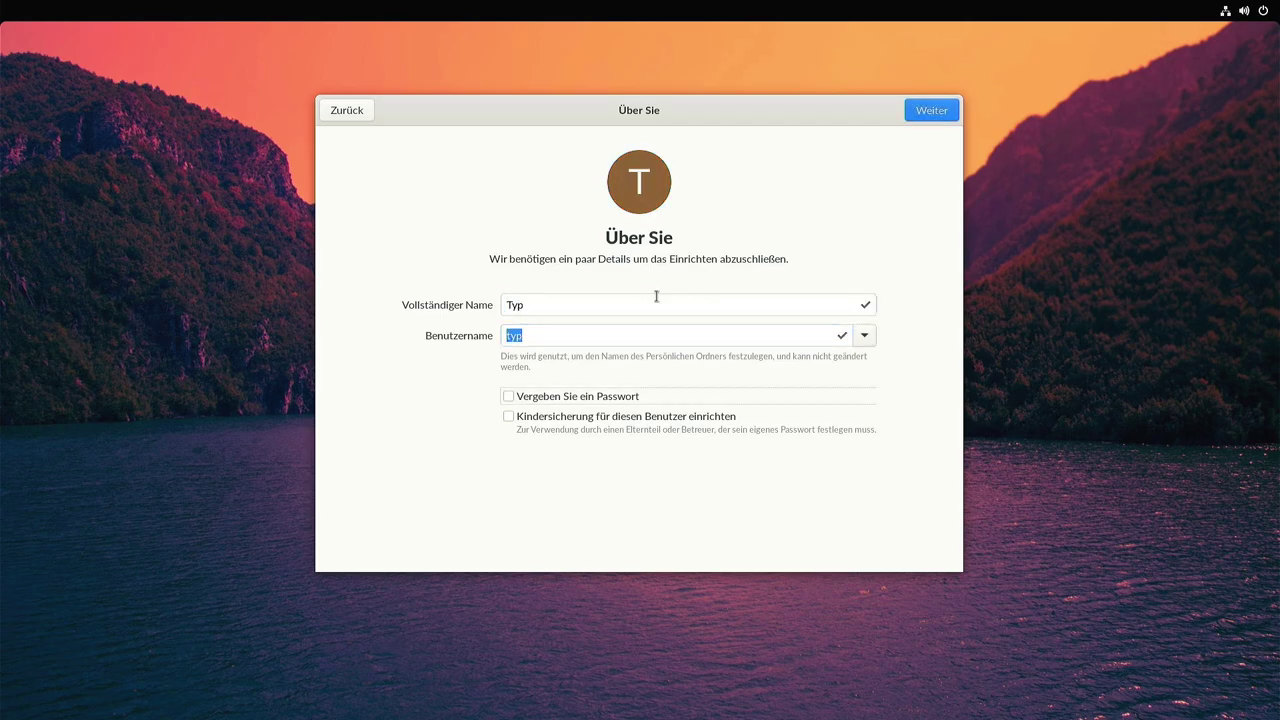
key("space")
left_click(925, 112)
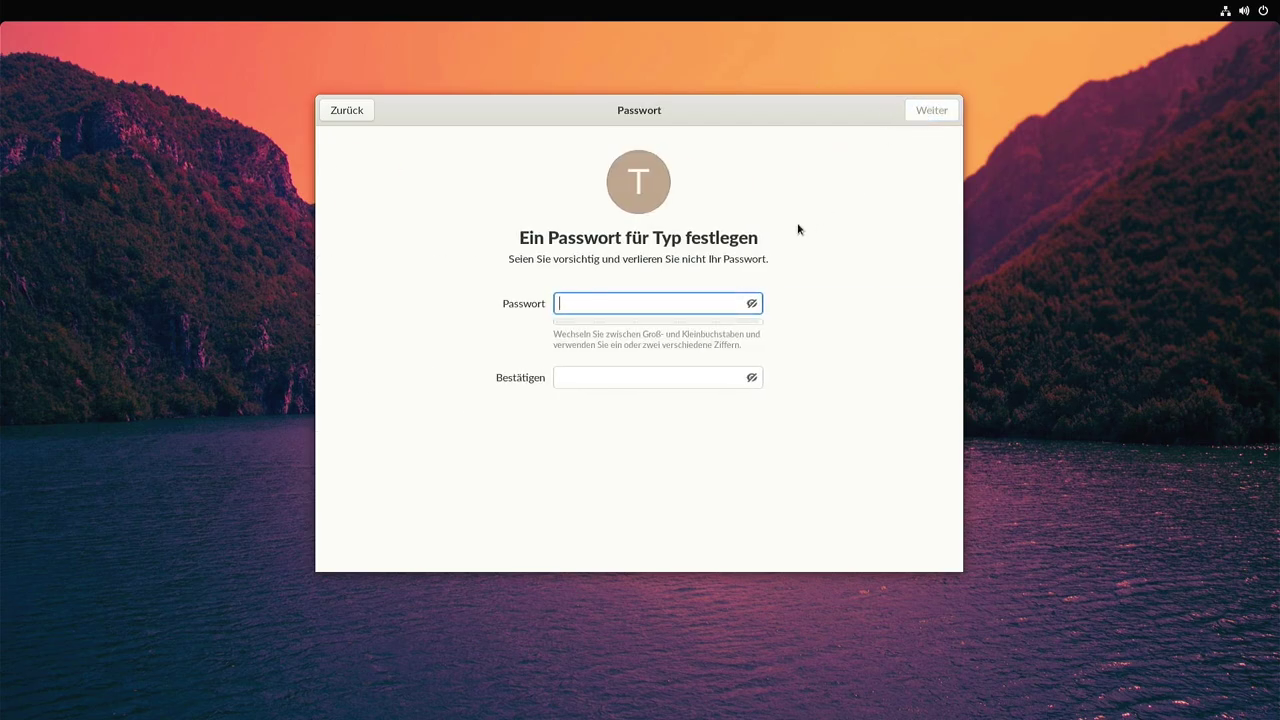
Enter and confirm the account password to finish setup.
type("abc")
key("Tab")
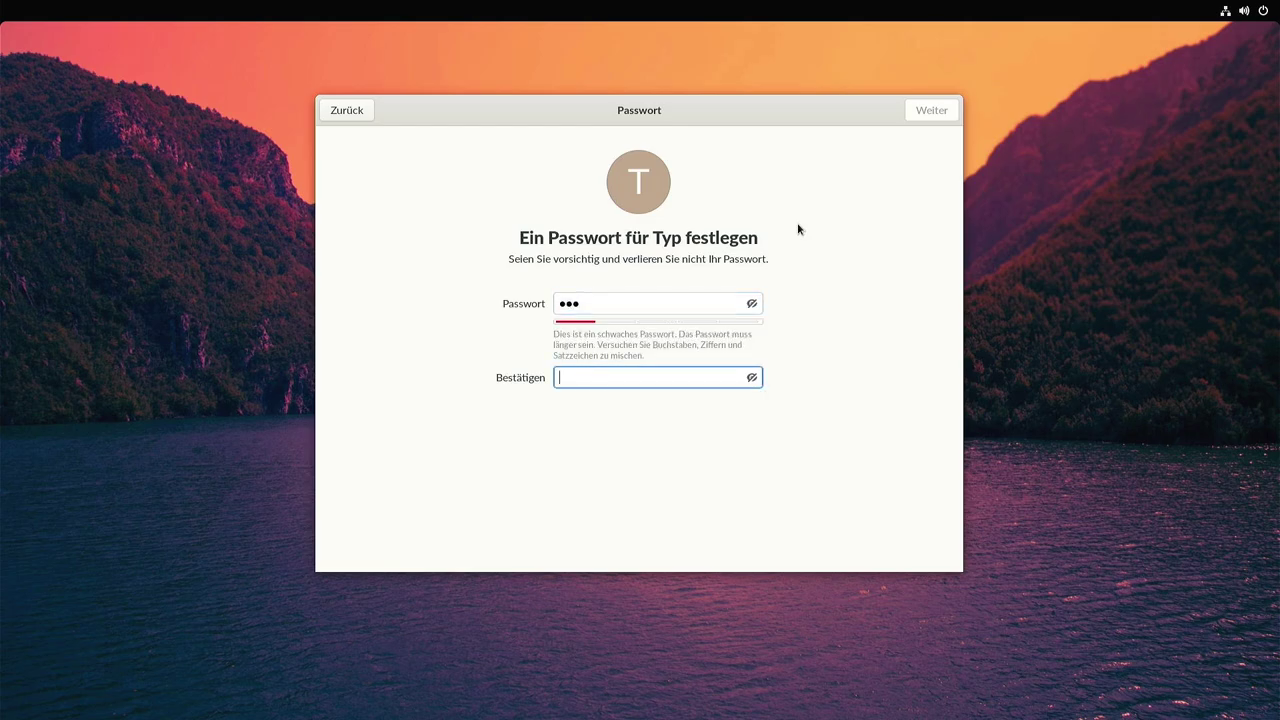
type("abc")
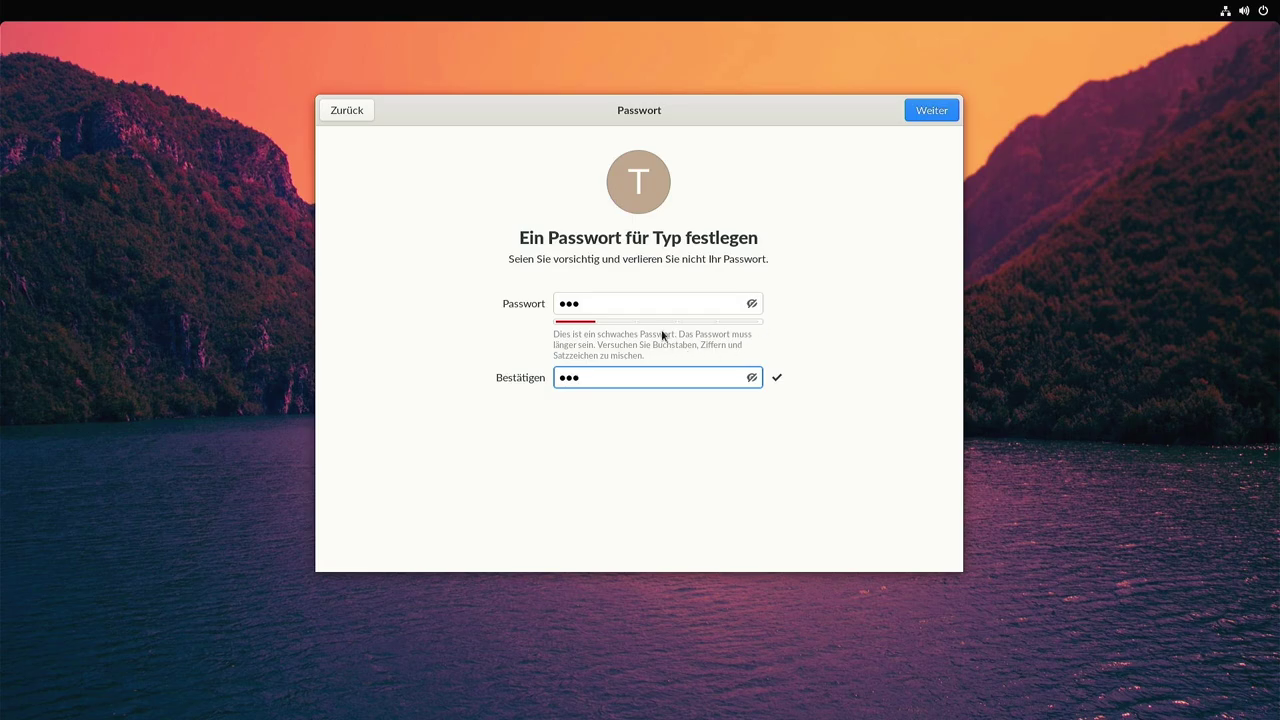
left_click(924, 112)
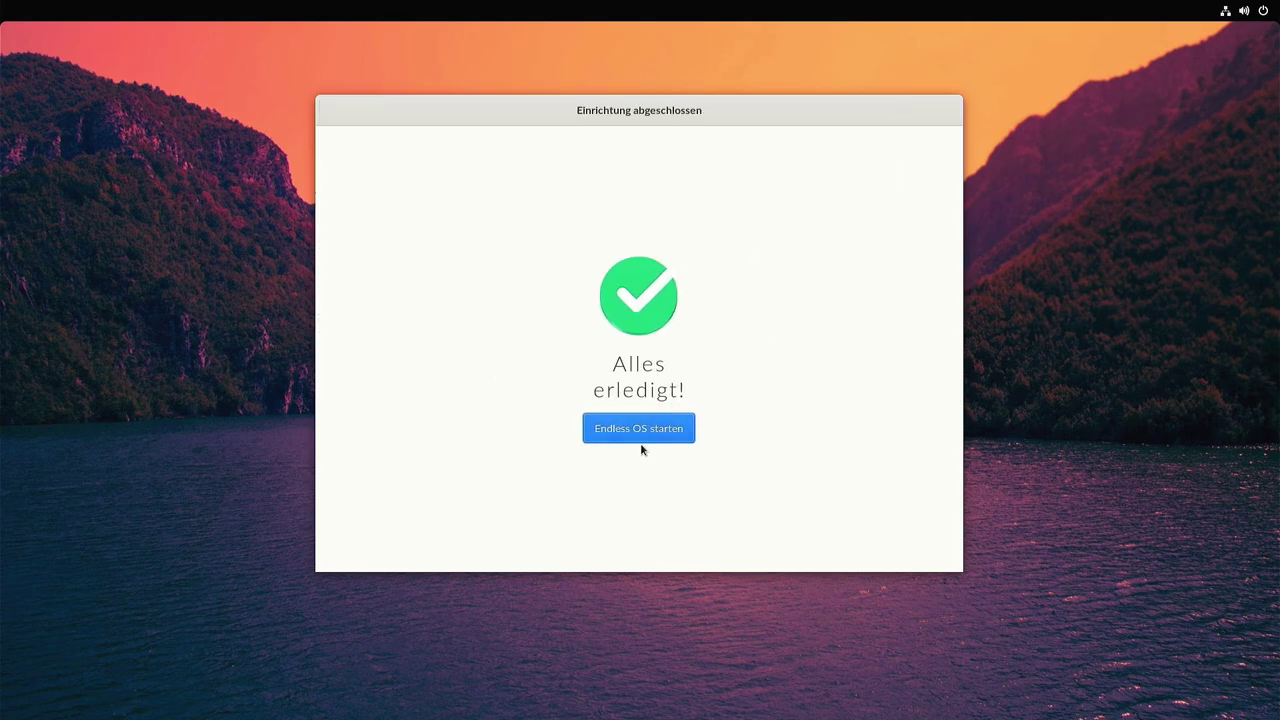
Start Endless OS and the Einführung tour, trying the Super key overview.
left_click(629, 433)
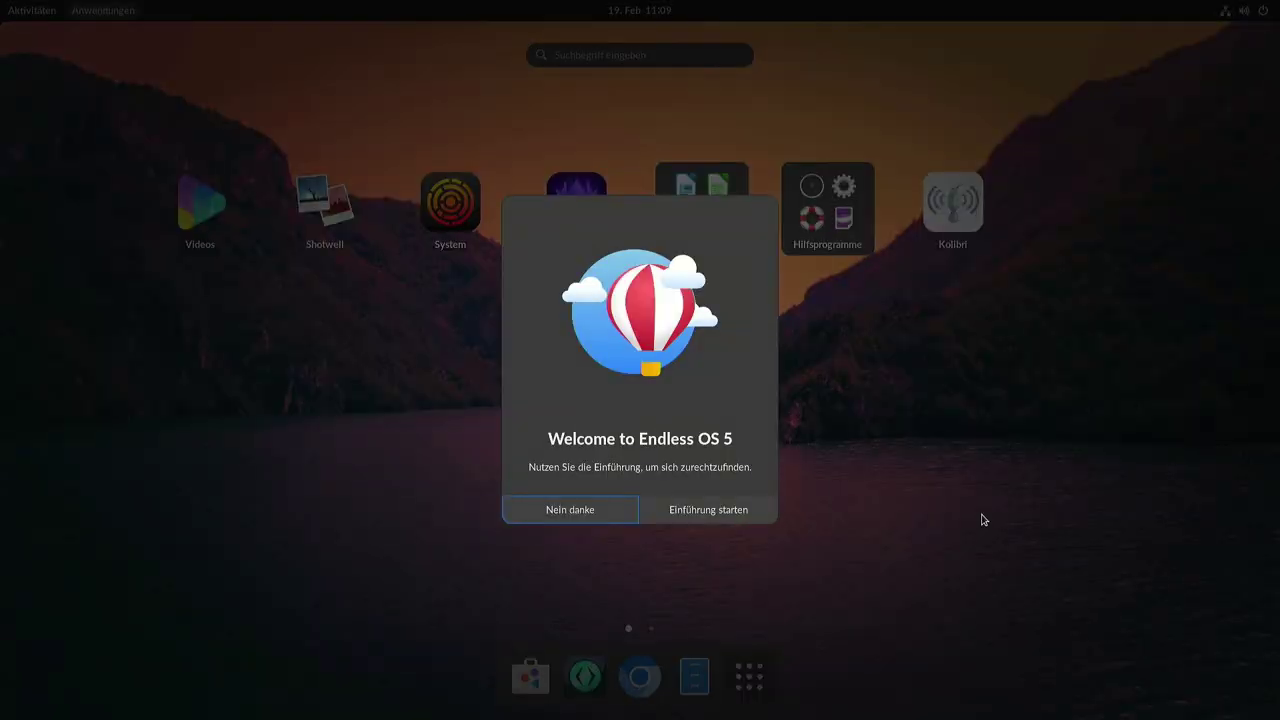
left_click(686, 511)
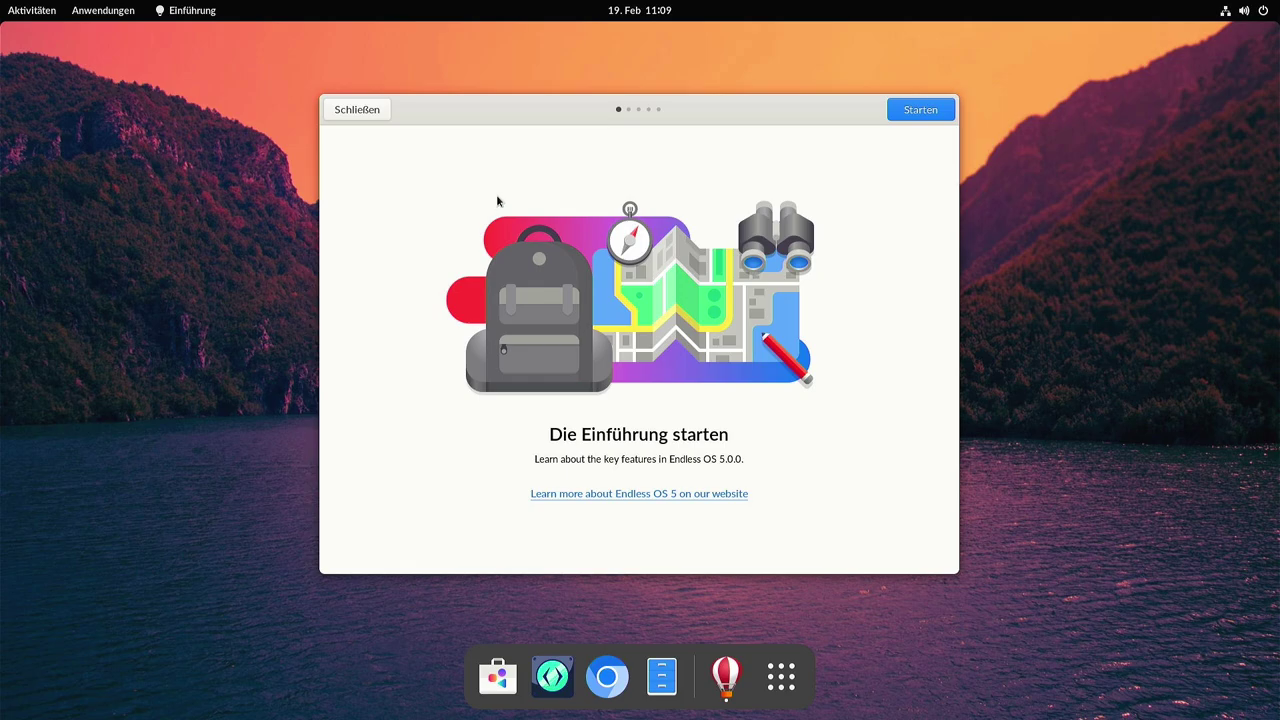
left_click(910, 110)
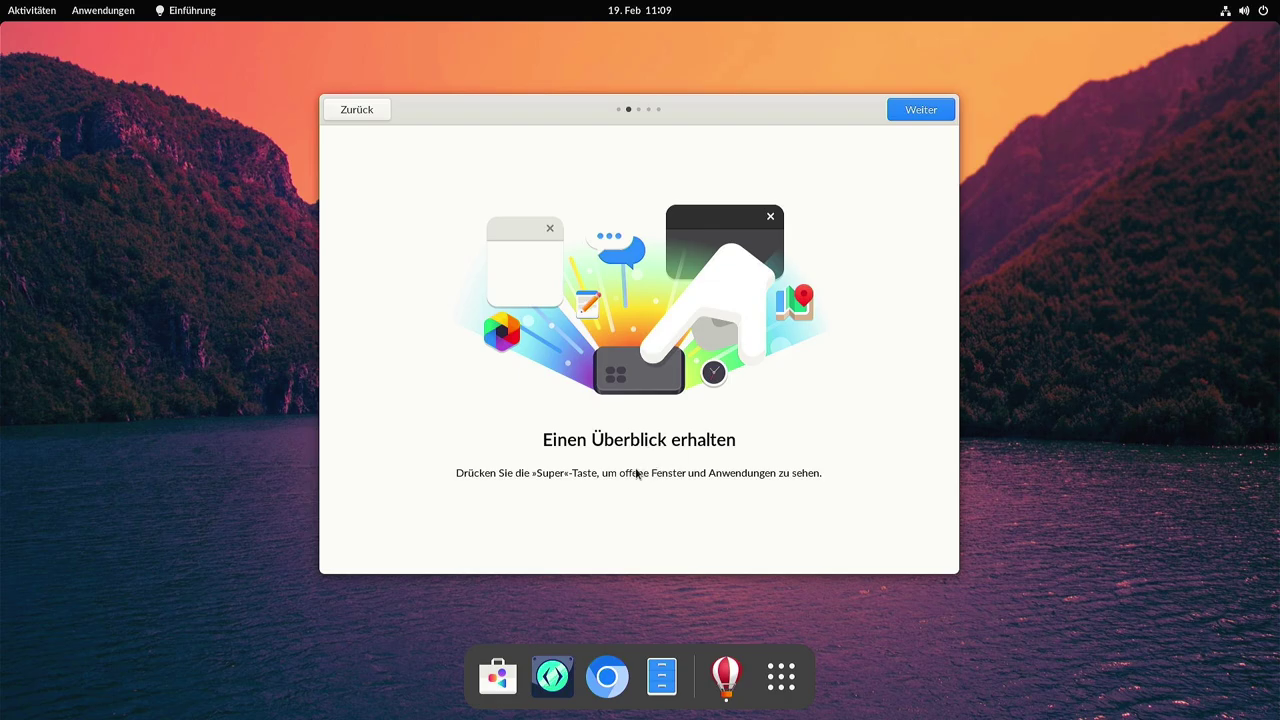
key("super")
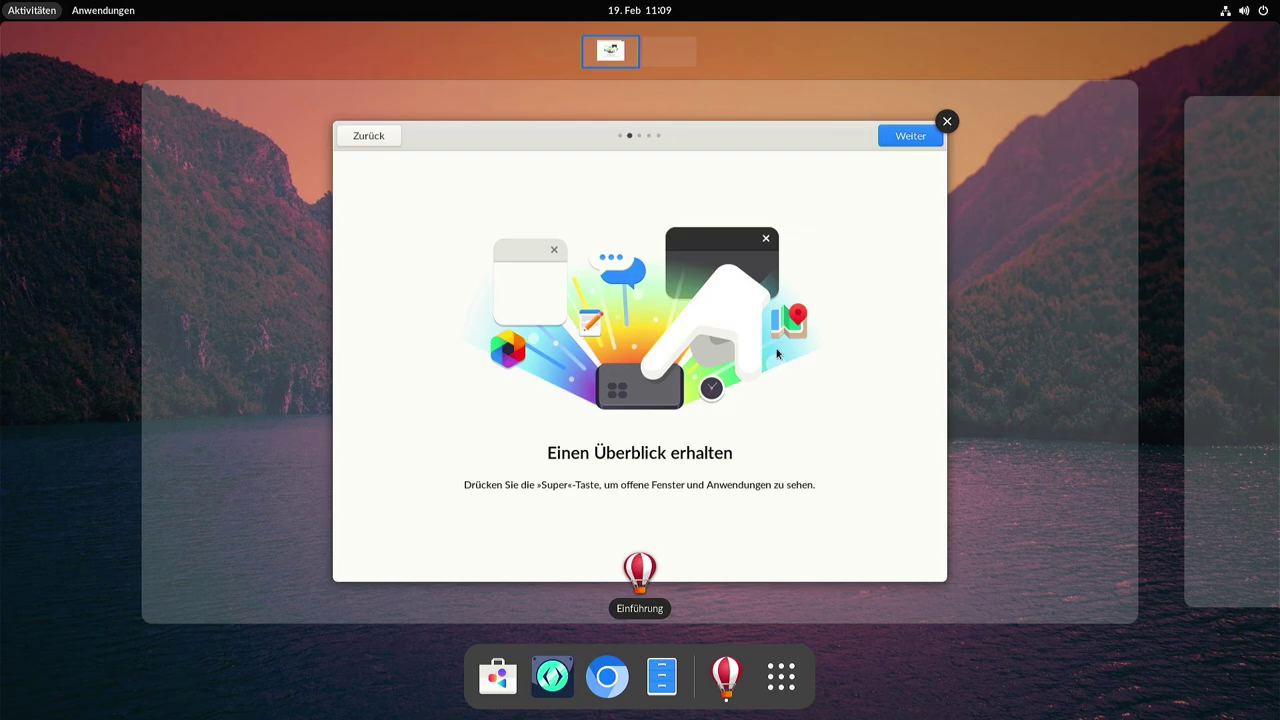
key("super")
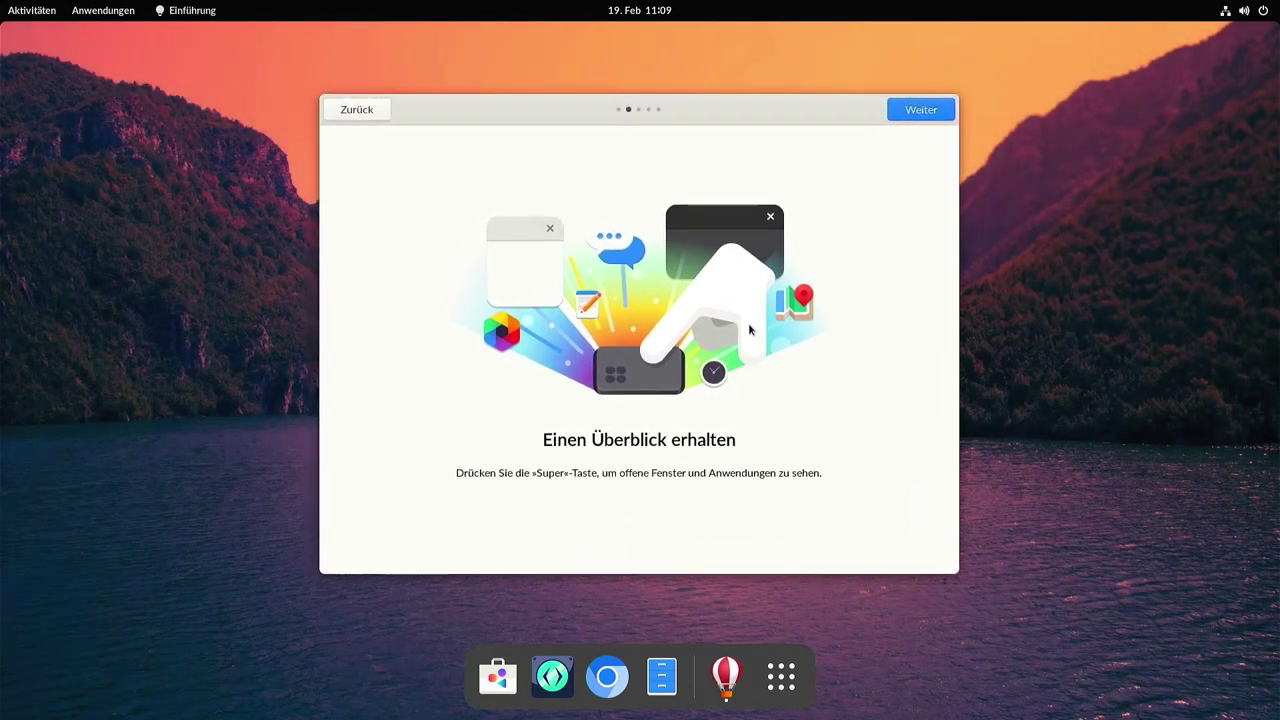
Advance through the remaining tour pages, including workspaces, and close the tour.
left_click(904, 113)
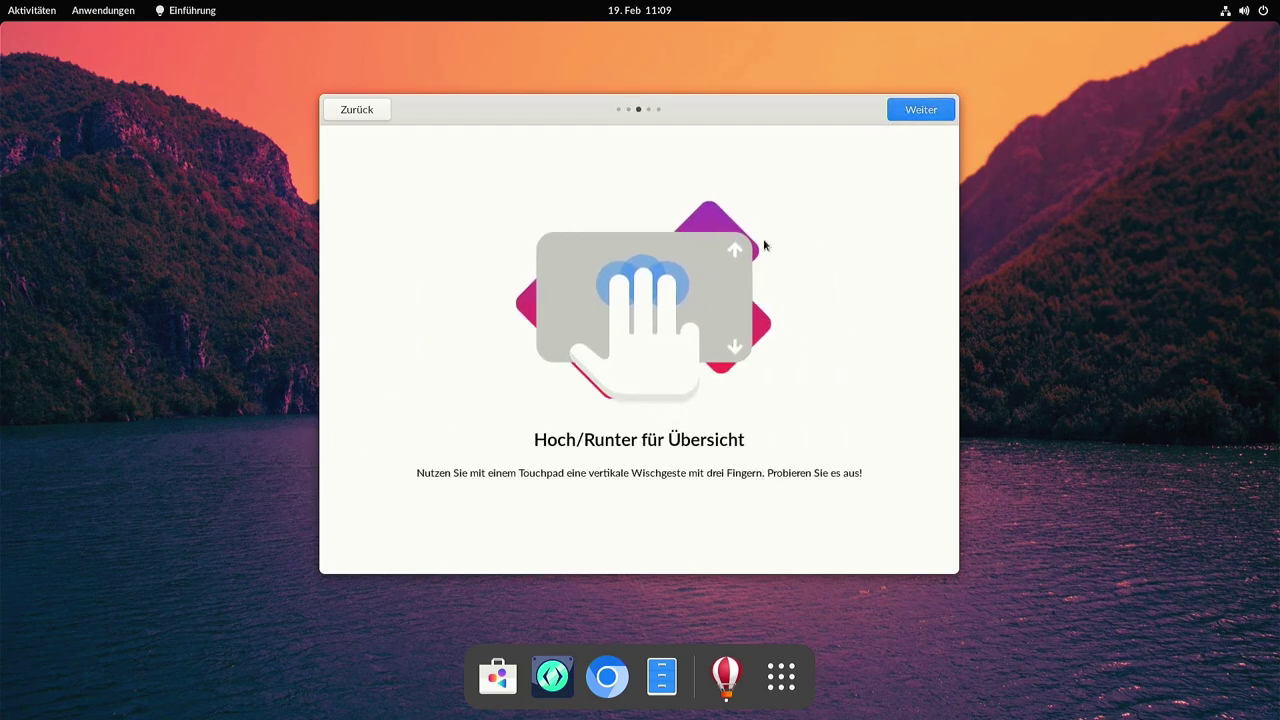
left_click(922, 108)
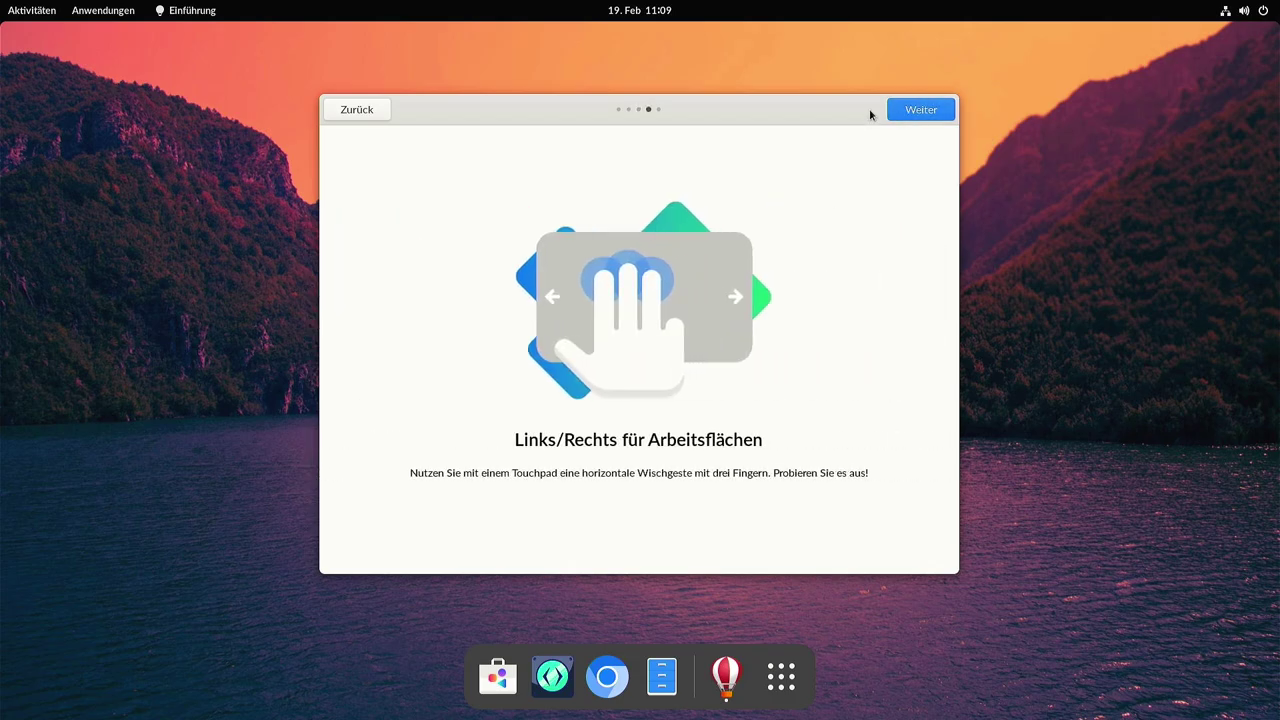
left_click(898, 117)
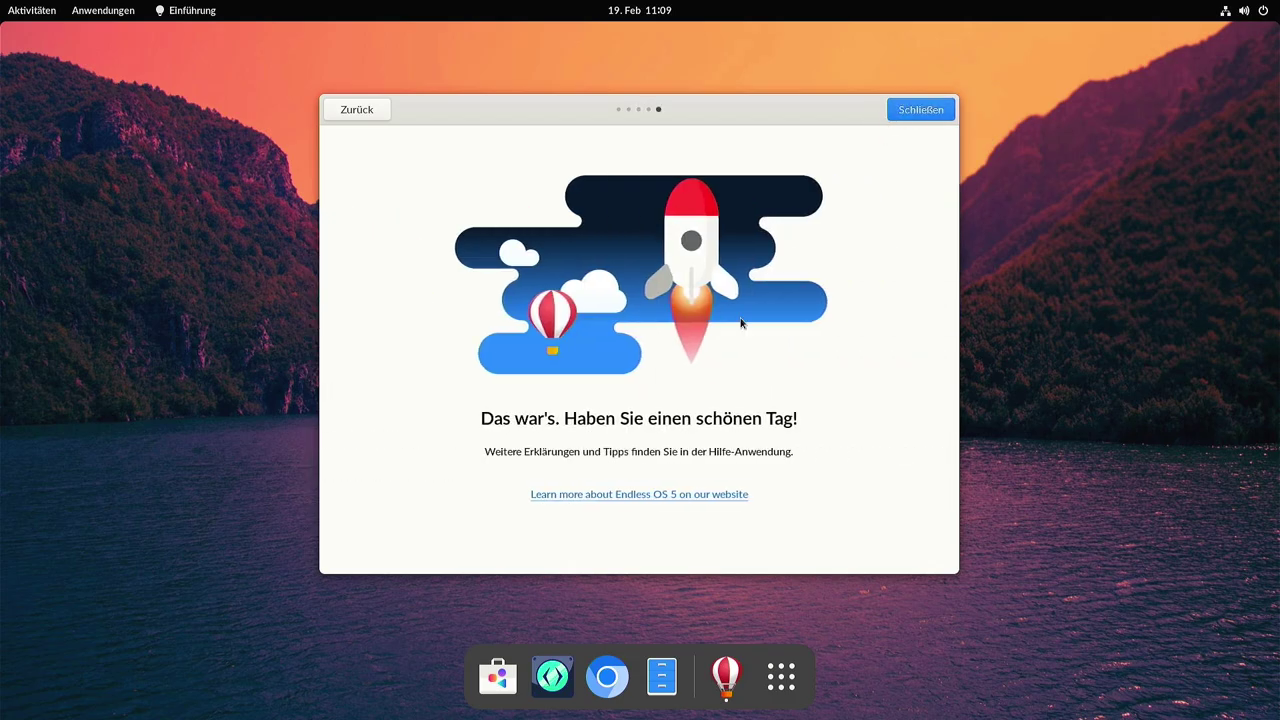
left_click(918, 110)
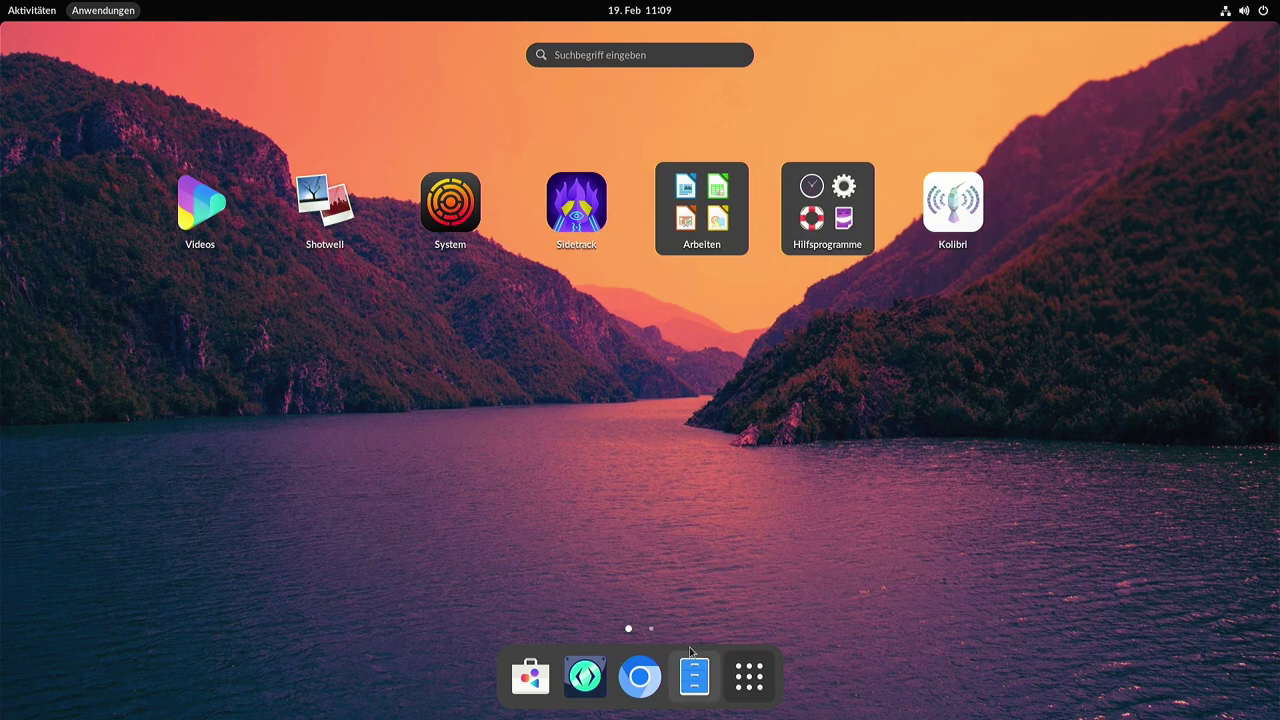
left_click(651, 628)
scroll(655, 494, "up", 1)
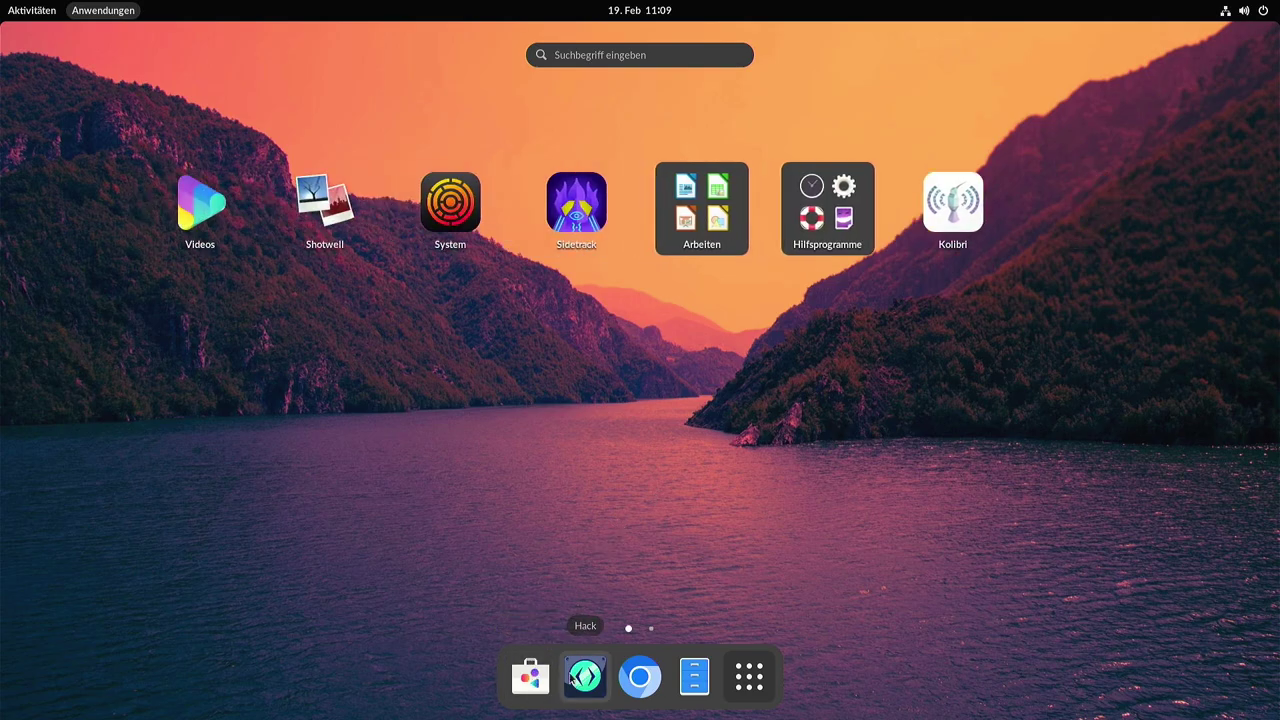
mouse_move(590, 678)
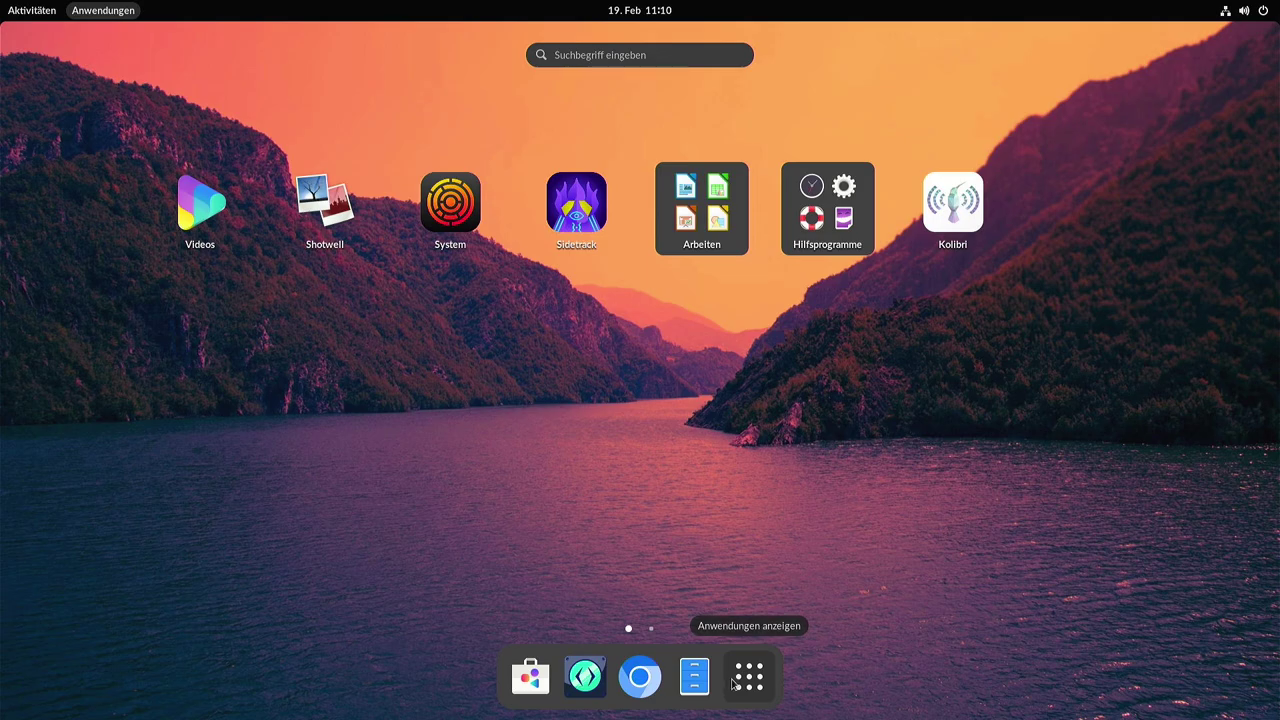
left_click(733, 683)
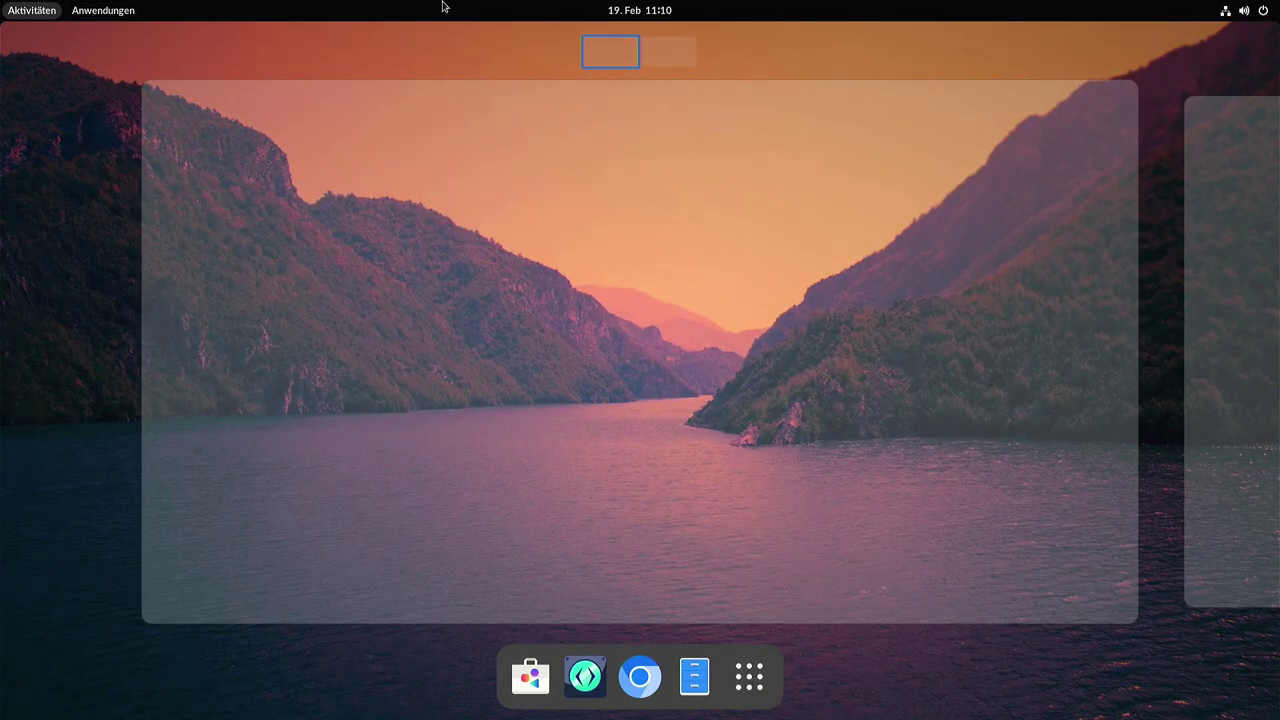
scroll(888, 435, "down", 1)
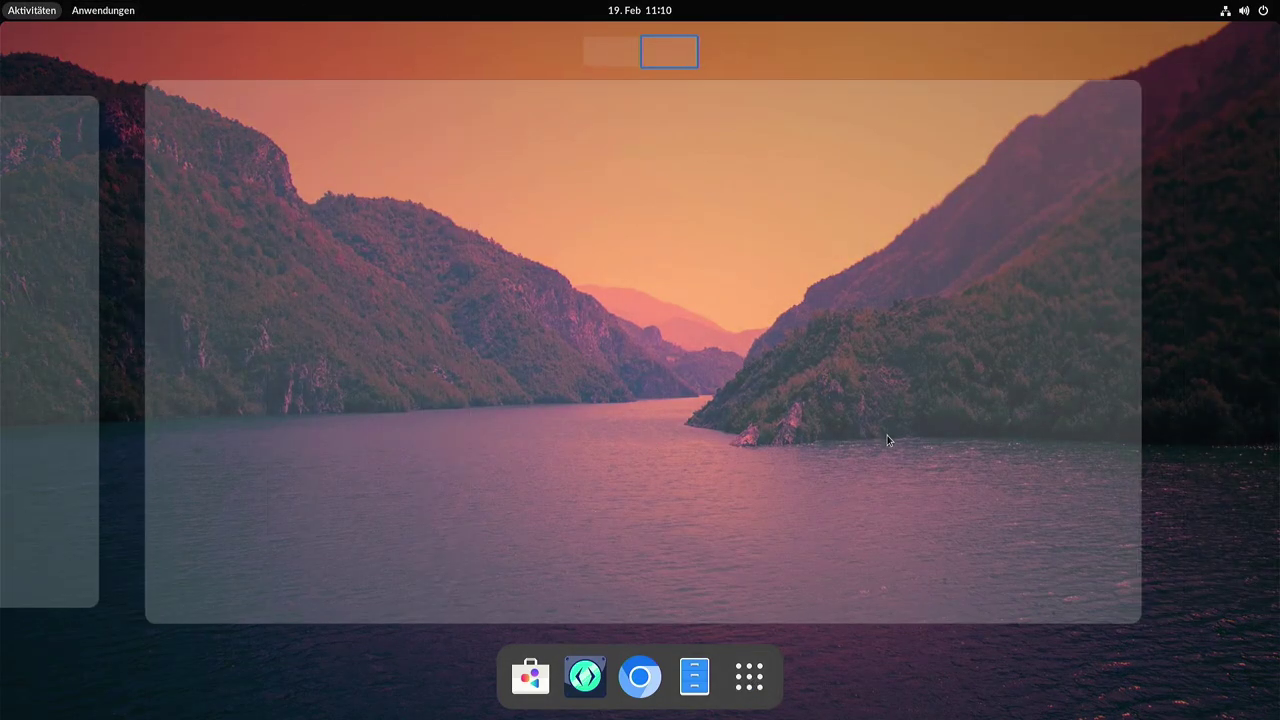
scroll(887, 435, "up", 1)
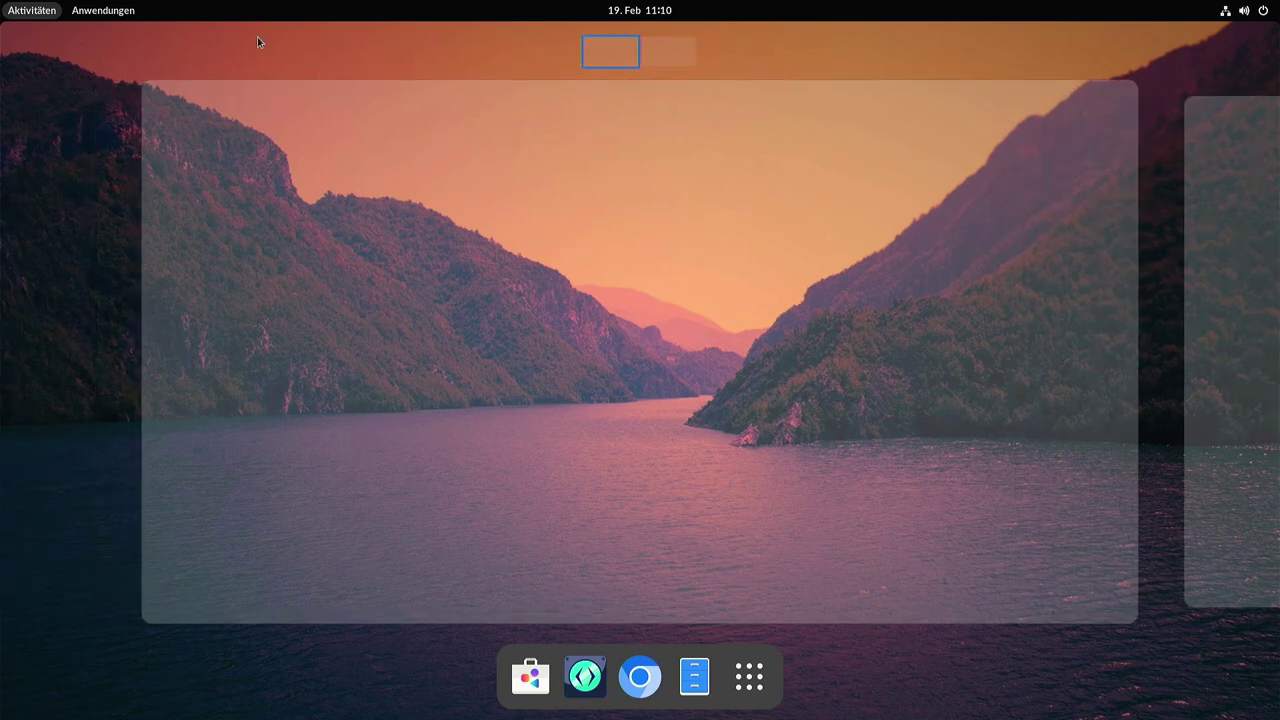
left_click(104, 10)
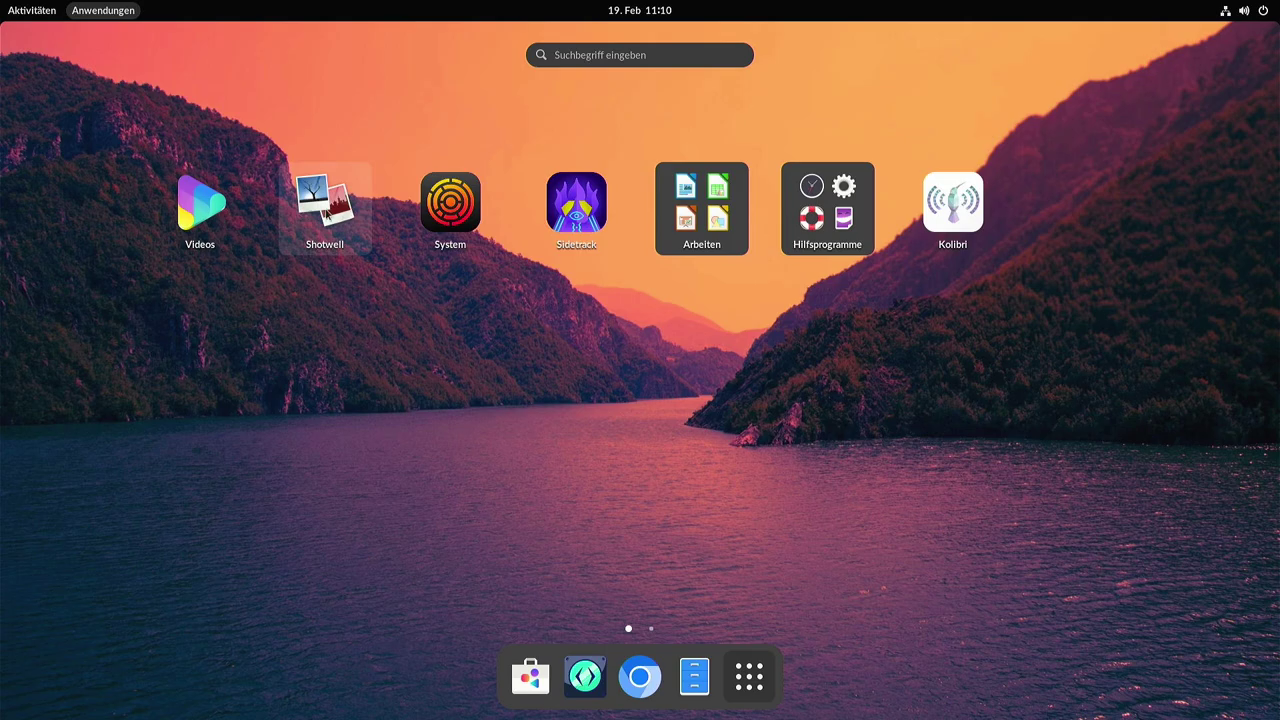
Launch System, then set the Settings Audio output device to HDMI / DisplayPort.
left_click(444, 203)
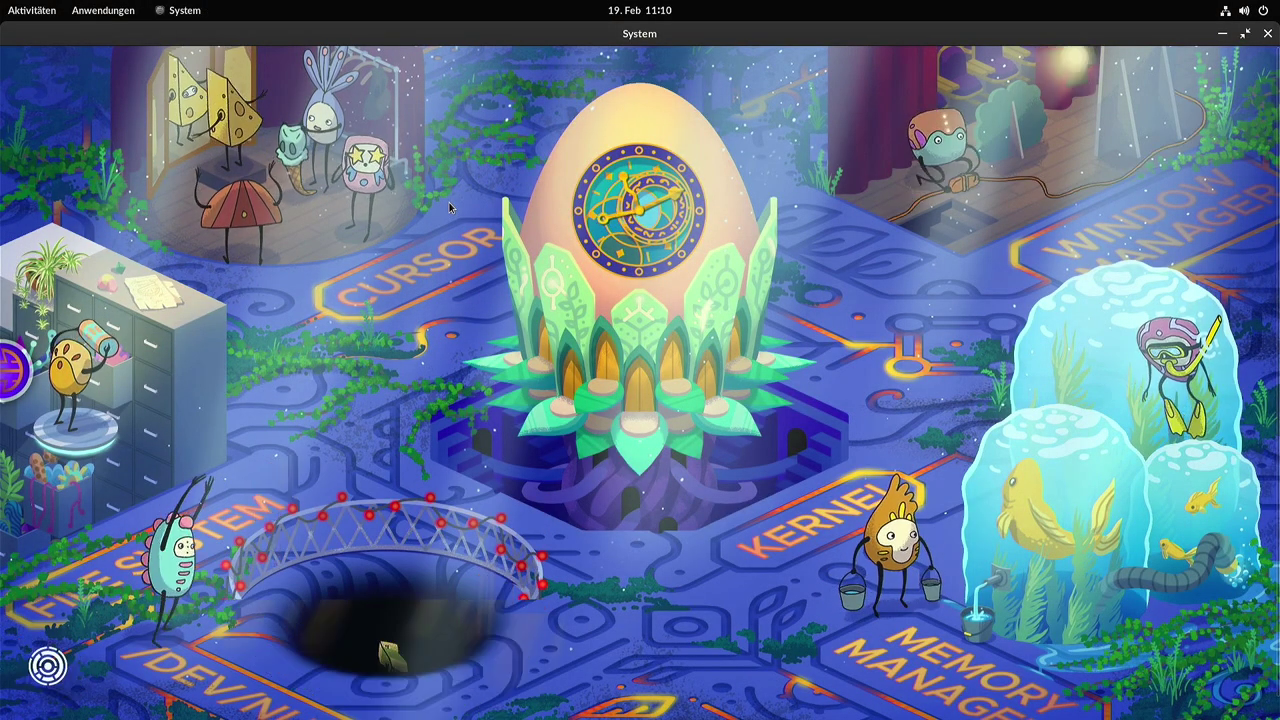
left_click(1242, 10)
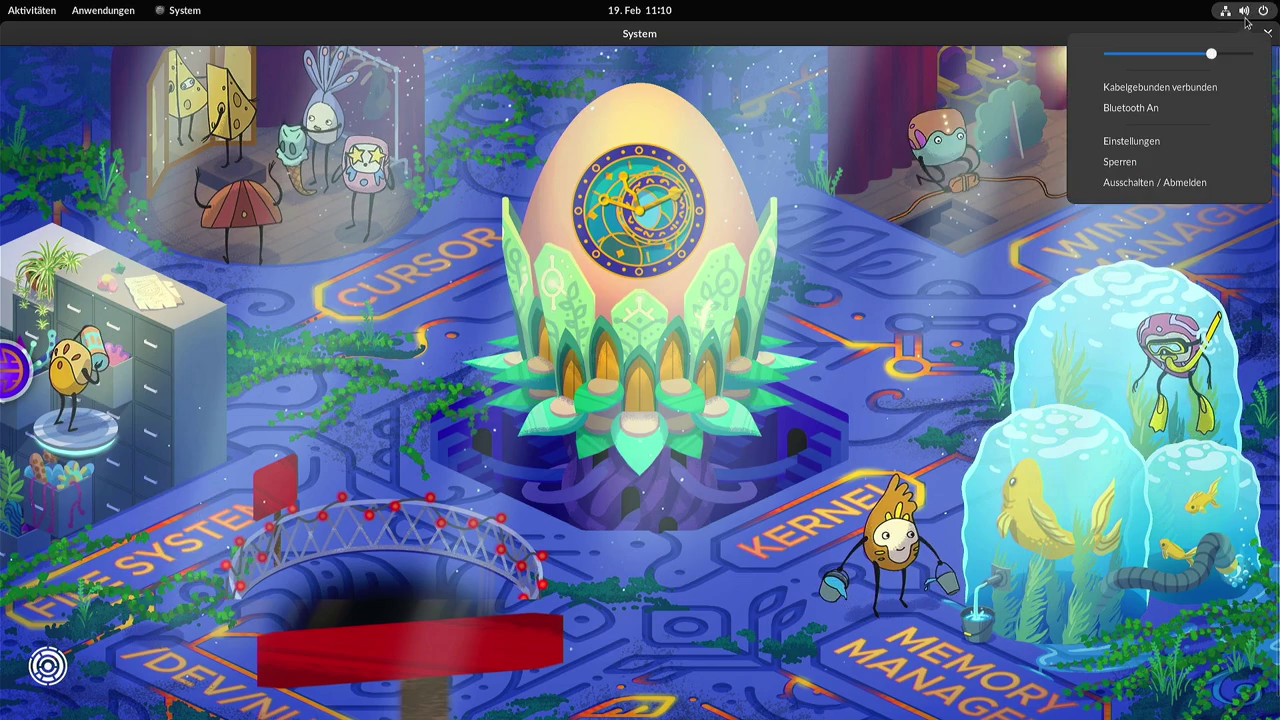
left_click(1135, 141)
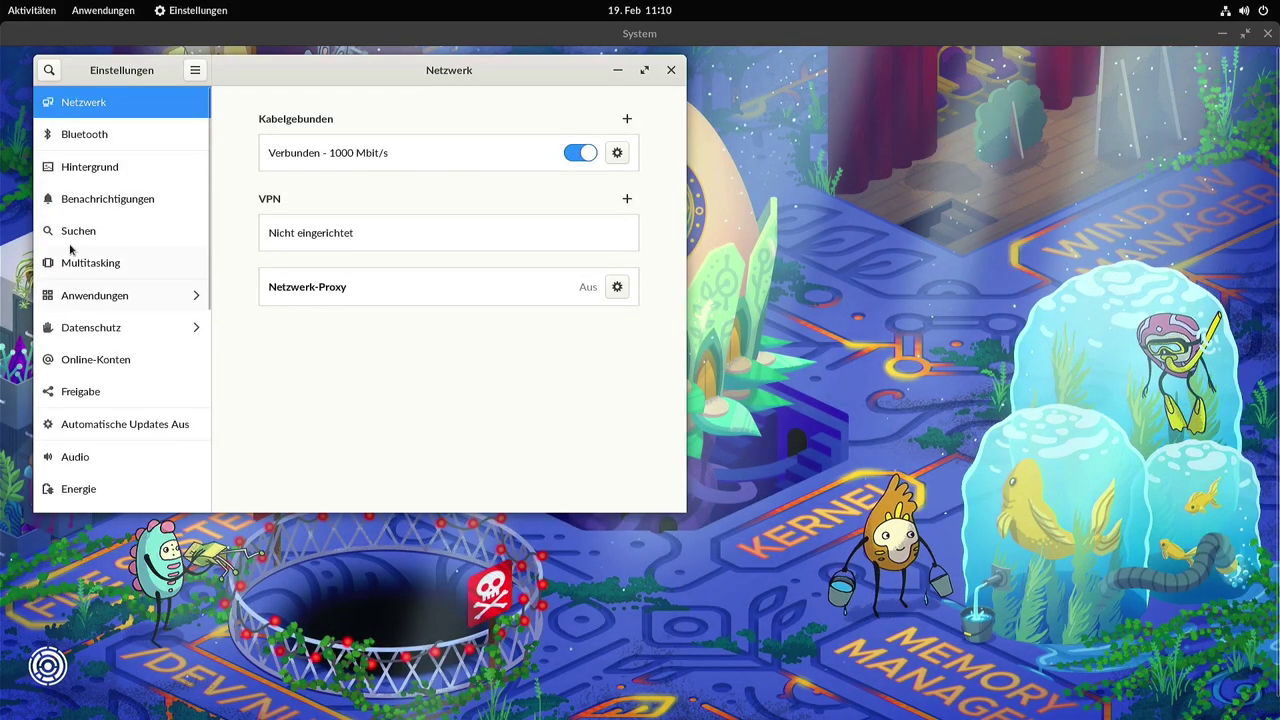
scroll(80, 300, "down", 1)
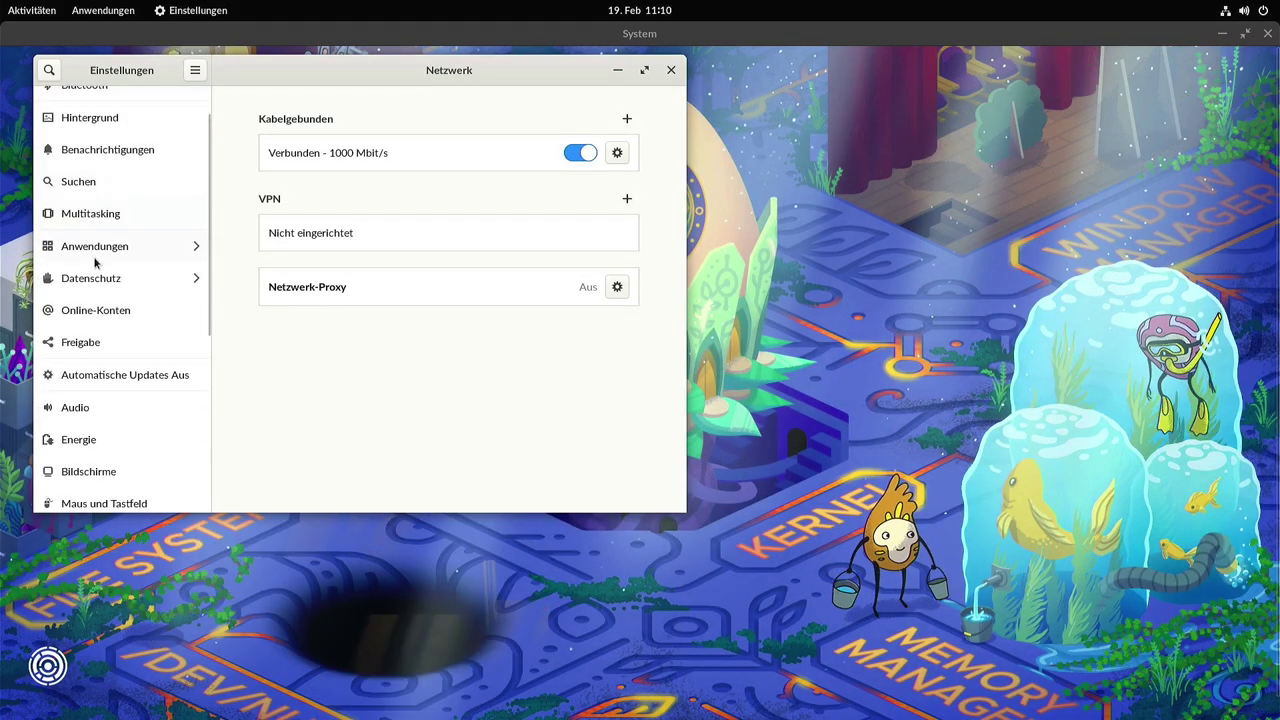
left_click(86, 410)
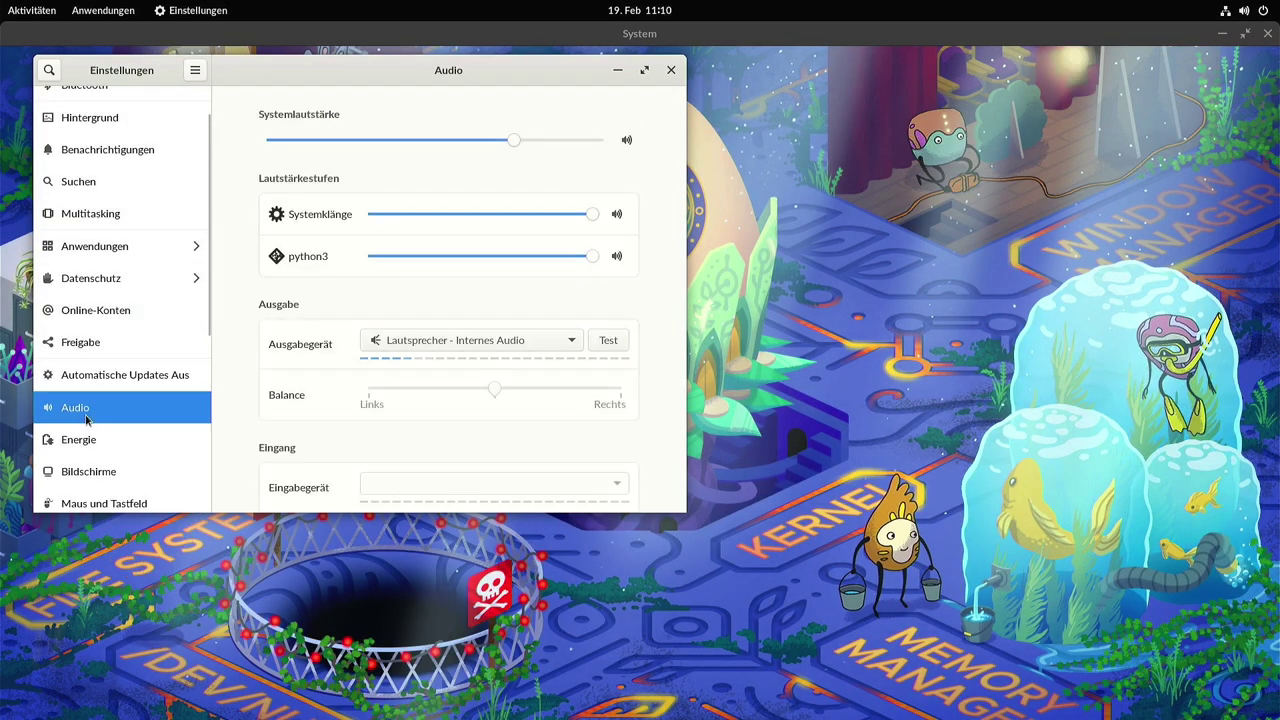
left_click(514, 340)
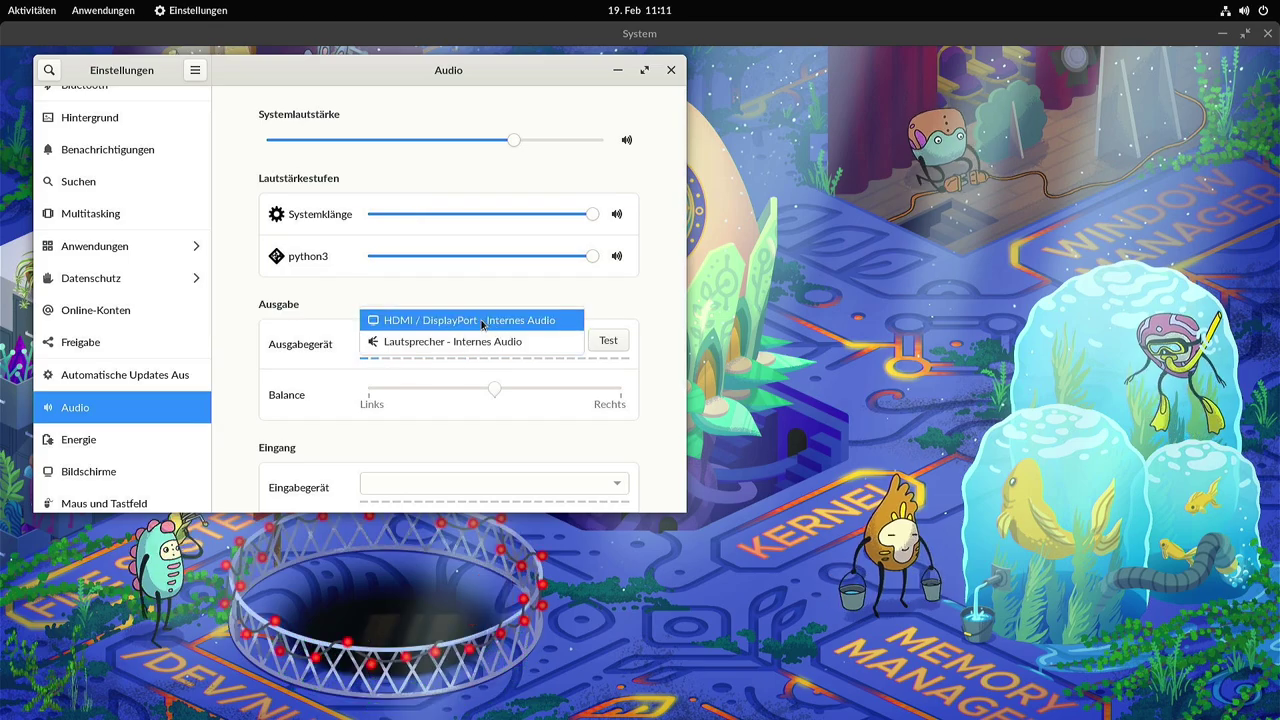
left_click(480, 320)
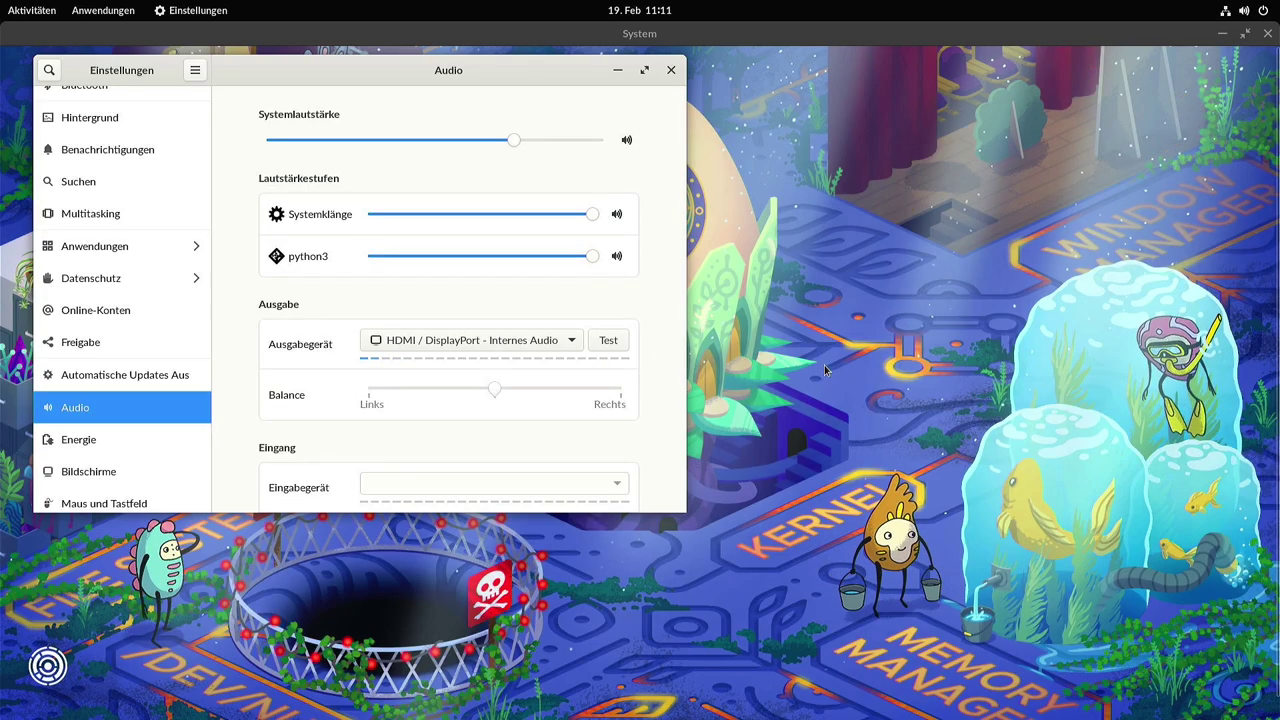
Lower the volume two steps, raise it one, then close Settings and System.
key("XF86AudioLowerVolume")
key("XF86AudioLowerVolume")
key("XF86AudioLowerVolume")
key("XF86AudioLowerVolume")
key("XF86AudioLowerVolume")
key("XF86AudioLowerVolume")
key("XF86AudioLowerVolume")
key("XF86AudioLowerVolume")
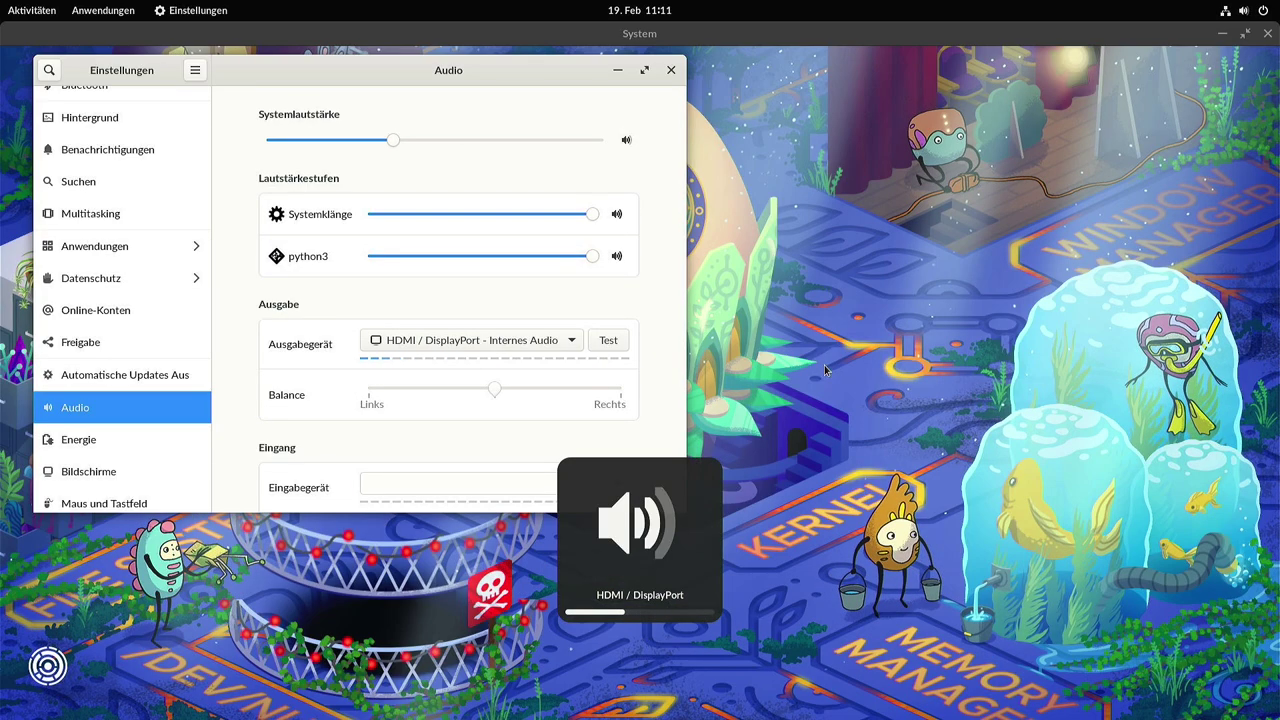
key("XF86AudioLowerVolume")
key("XF86AudioLowerVolume")
key("XF86AudioLowerVolume")
key("XF86AudioLowerVolume")
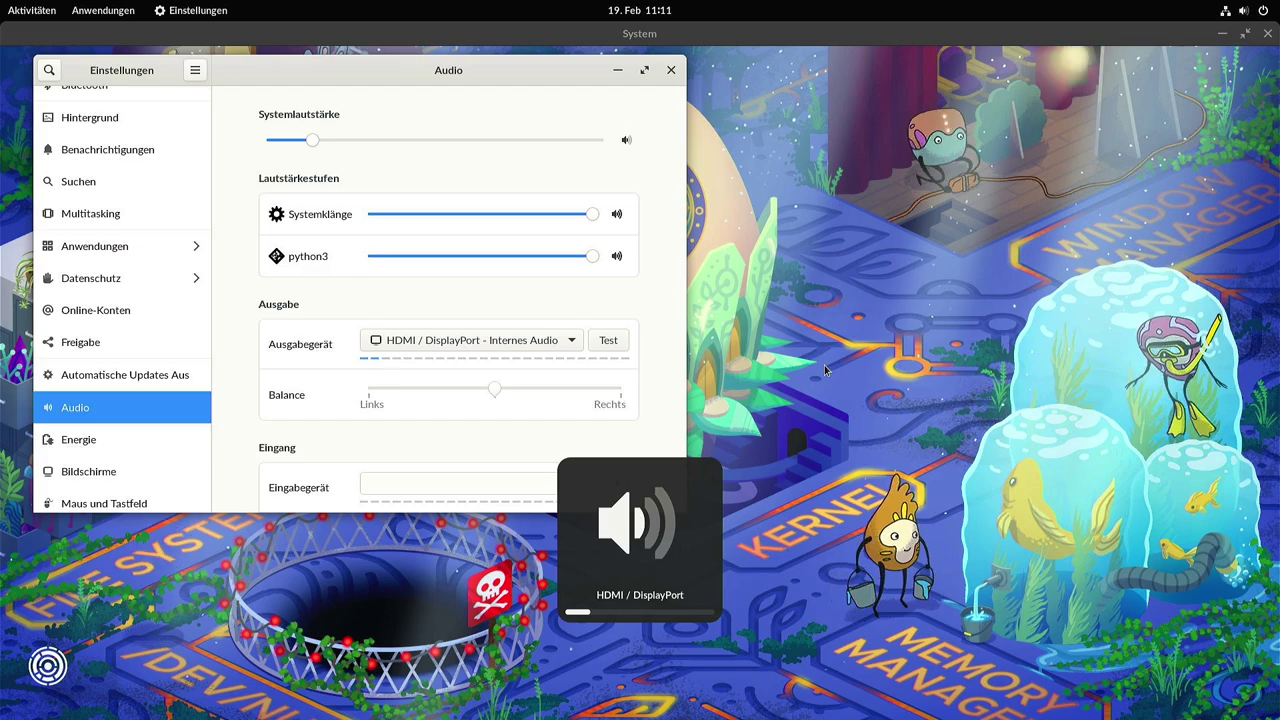
key("XF86AudioRaiseVolume")
key("XF86AudioRaiseVolume")
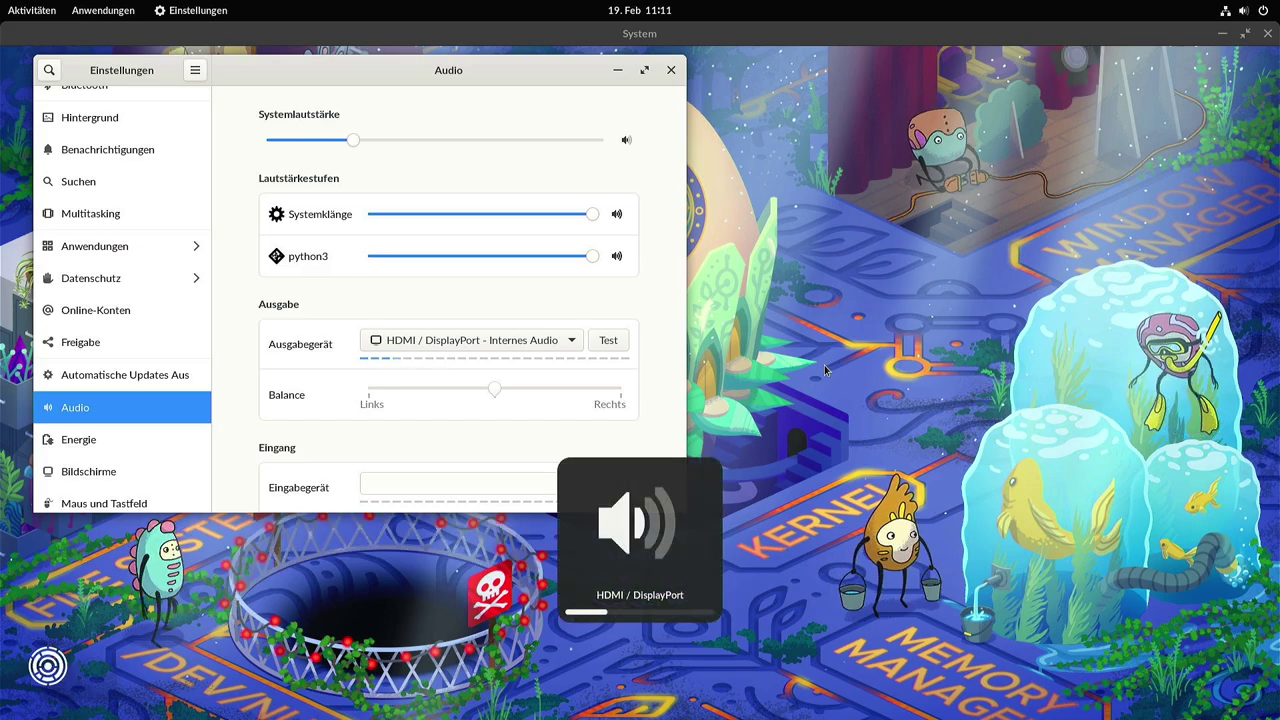
key("ctrl+q")
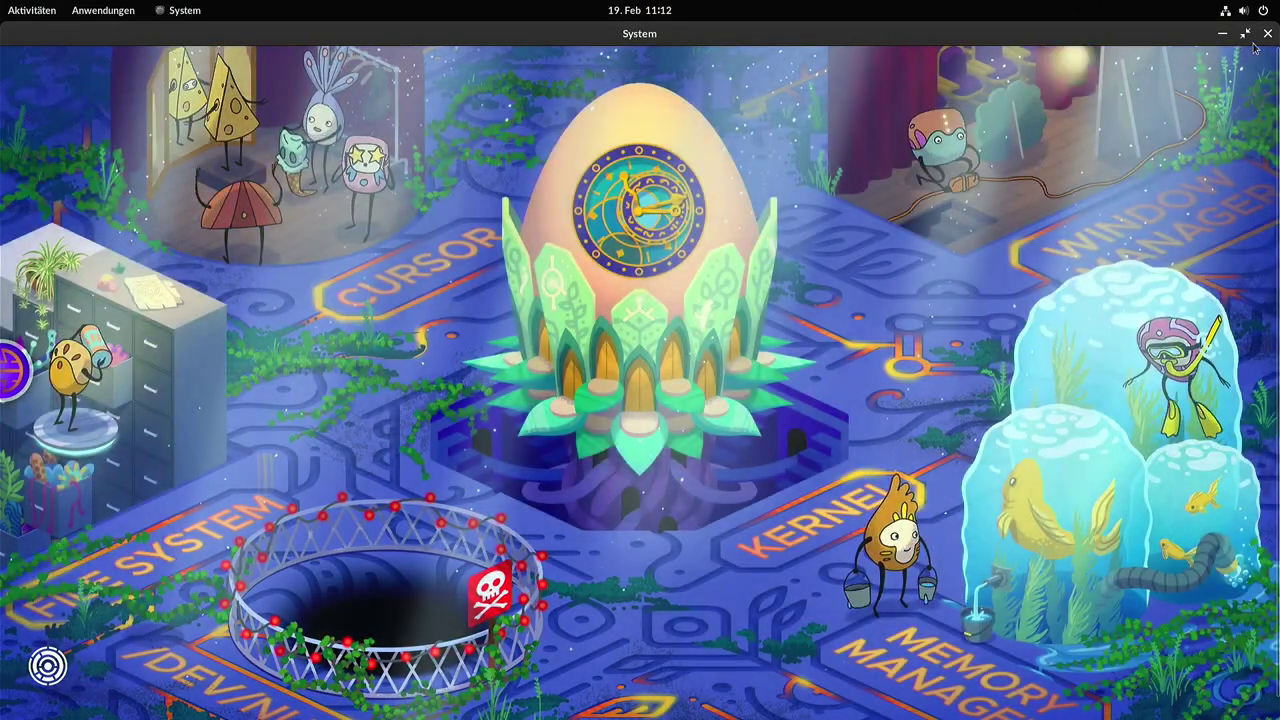
left_click(1267, 33)
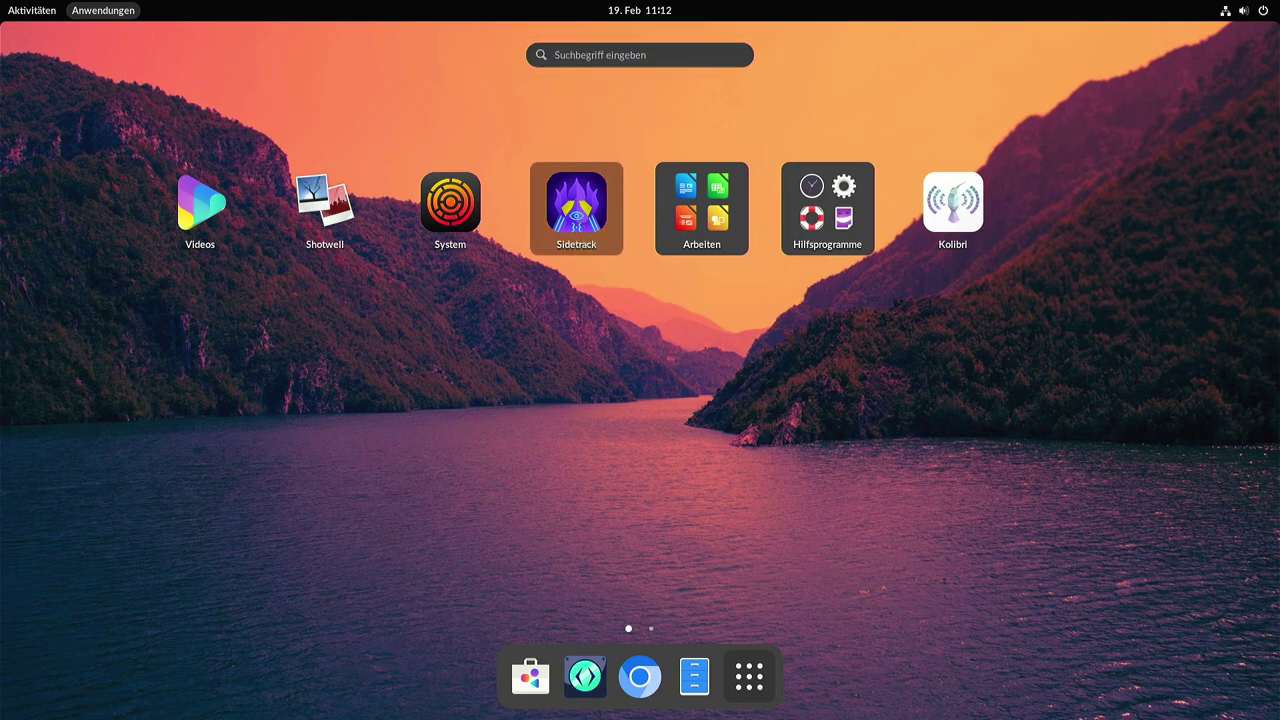
Launch Sidetrack and solve Level 1 with Right, Down, Right, Up, Up commands.
left_click(578, 212)
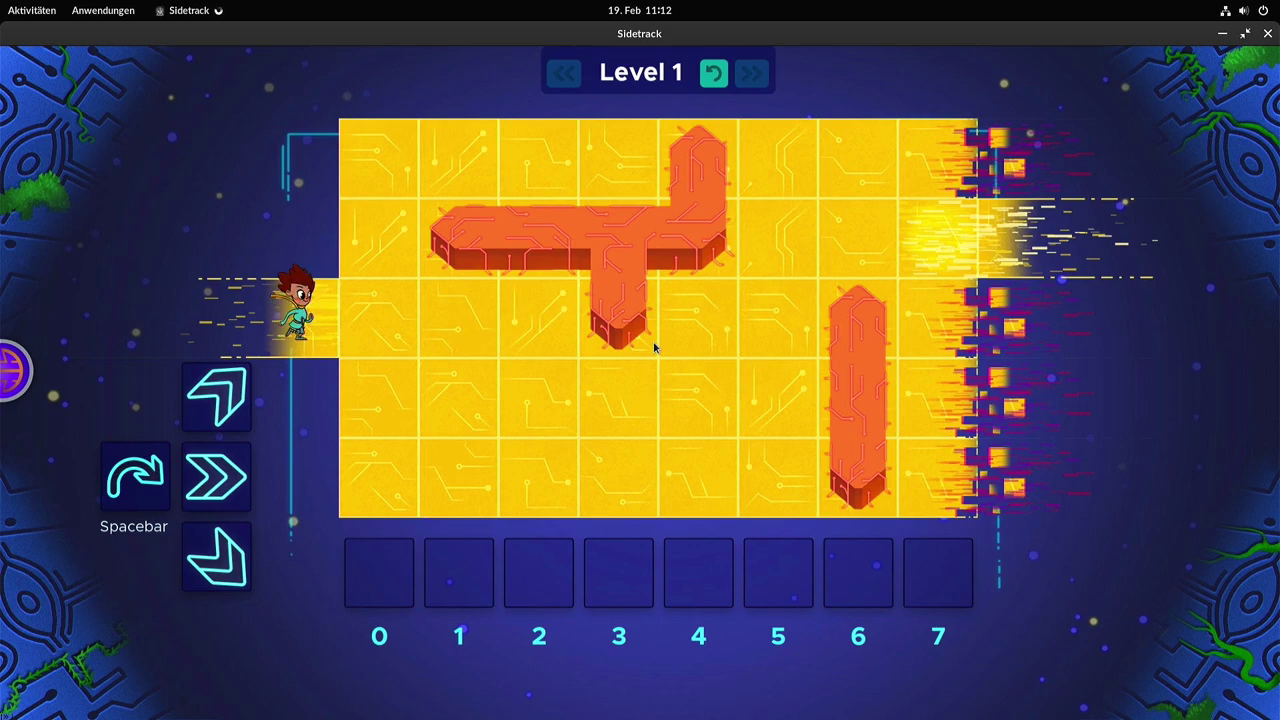
key("XF86AudioRaiseVolume")
key("XF86AudioLowerVolume")
key("XF86AudioLowerVolume")
key("Right")
key("Right")
key("Right")
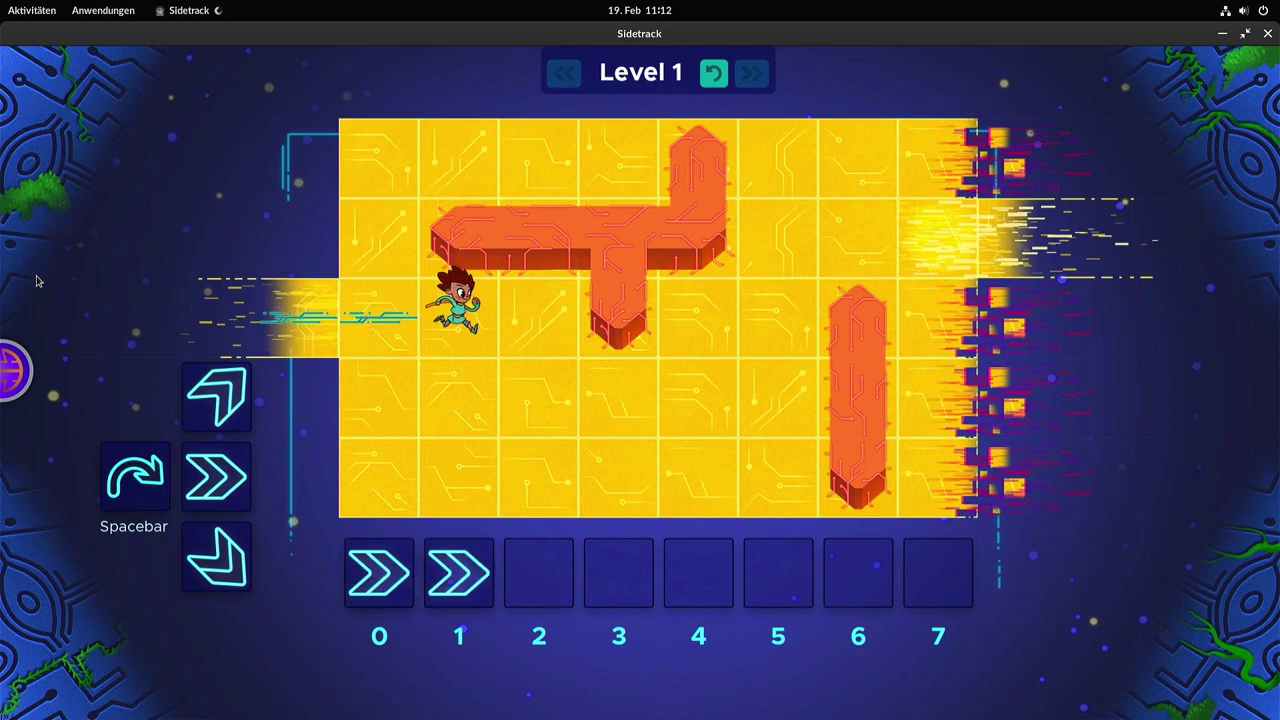
key("Down")
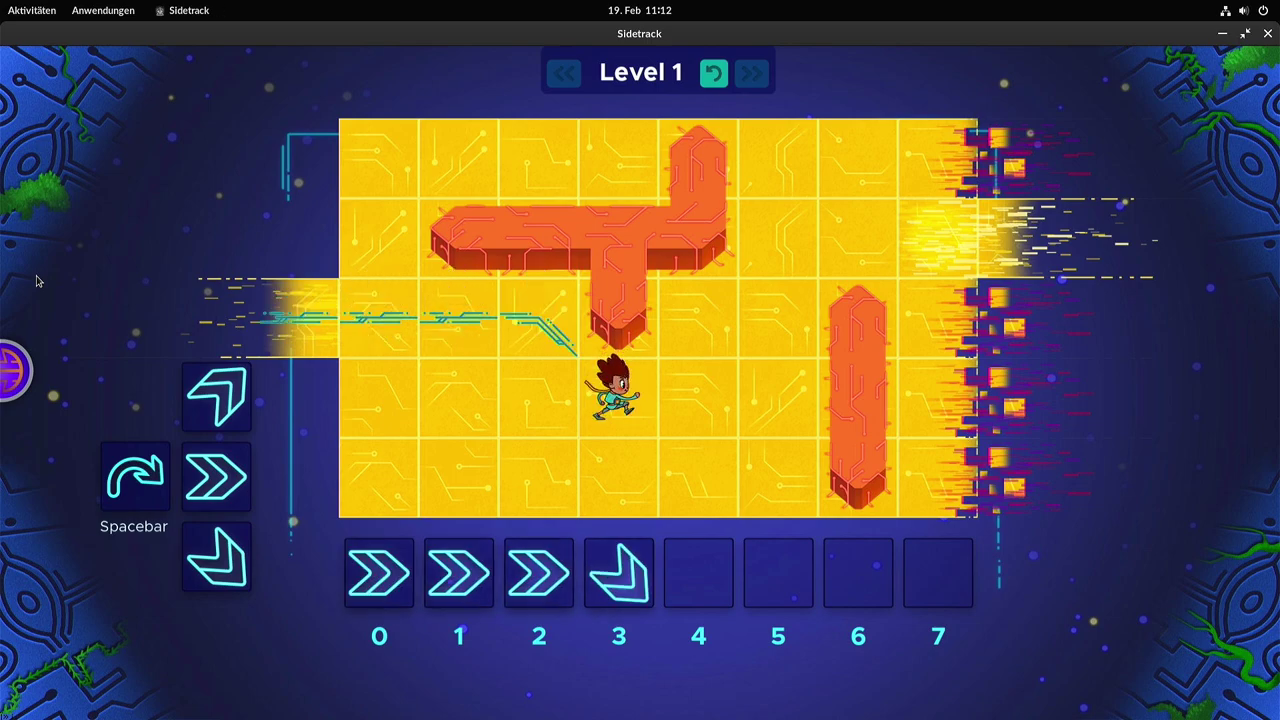
key("Right")
key("Up")
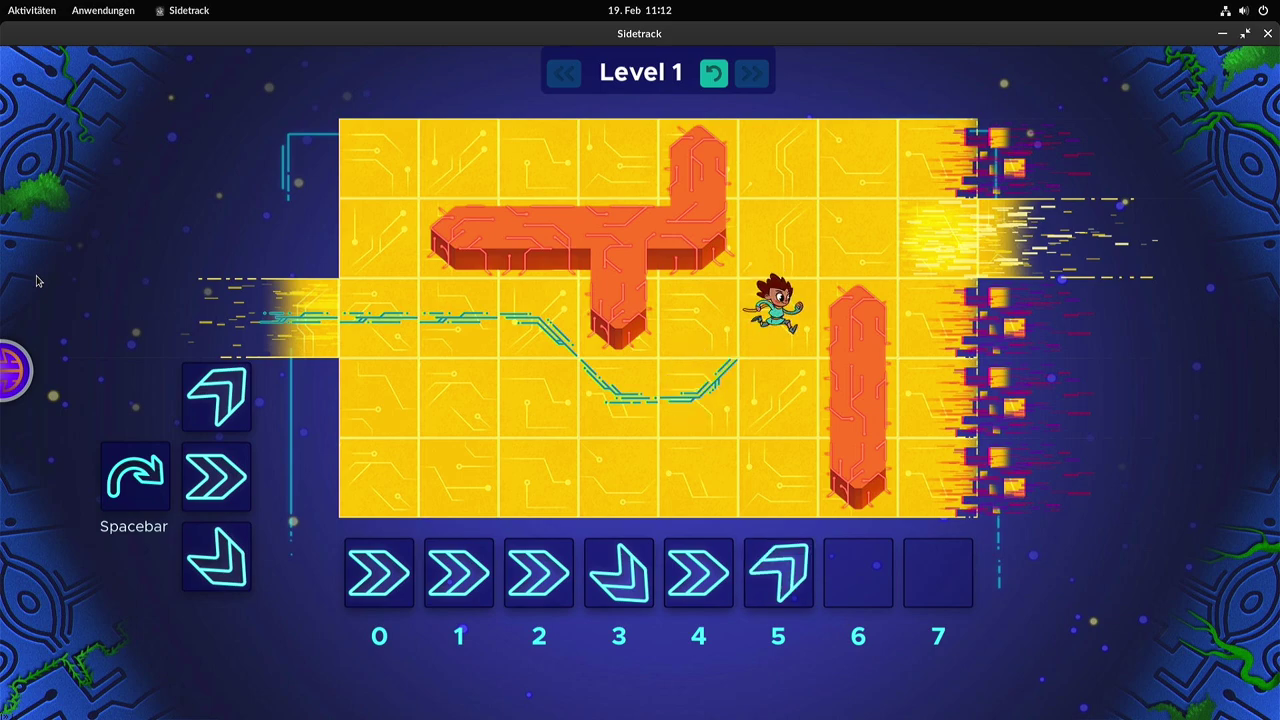
key("Up")
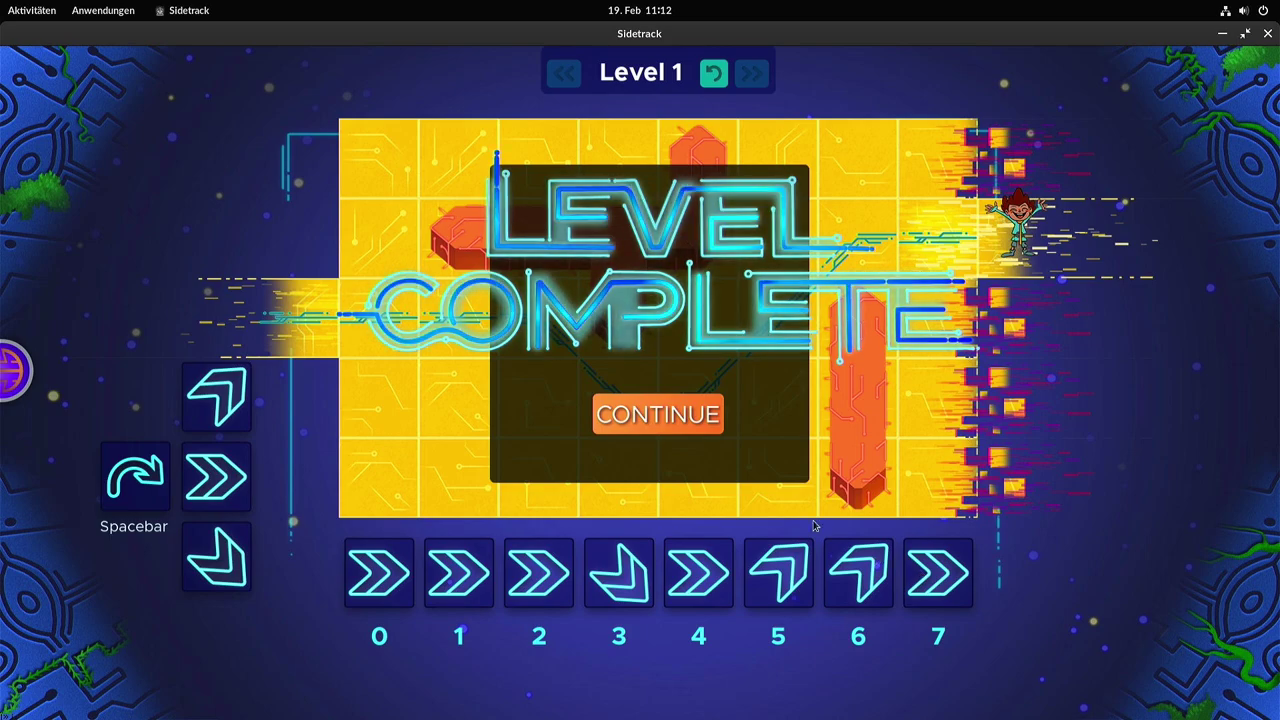
Solve Level 2 with Right, Right, Up, Up, Right commands and quit Sidetrack.
left_click(679, 426)
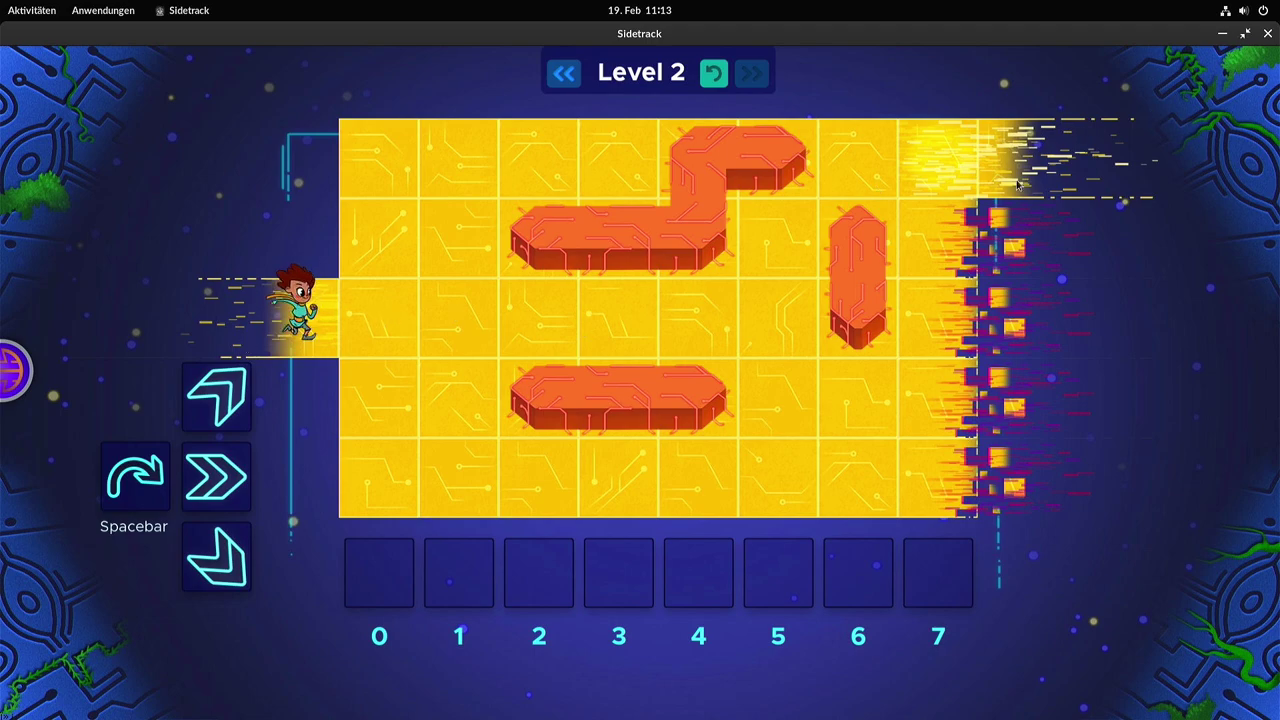
key("Right")
key("Right")
key("Right")
key("Right")
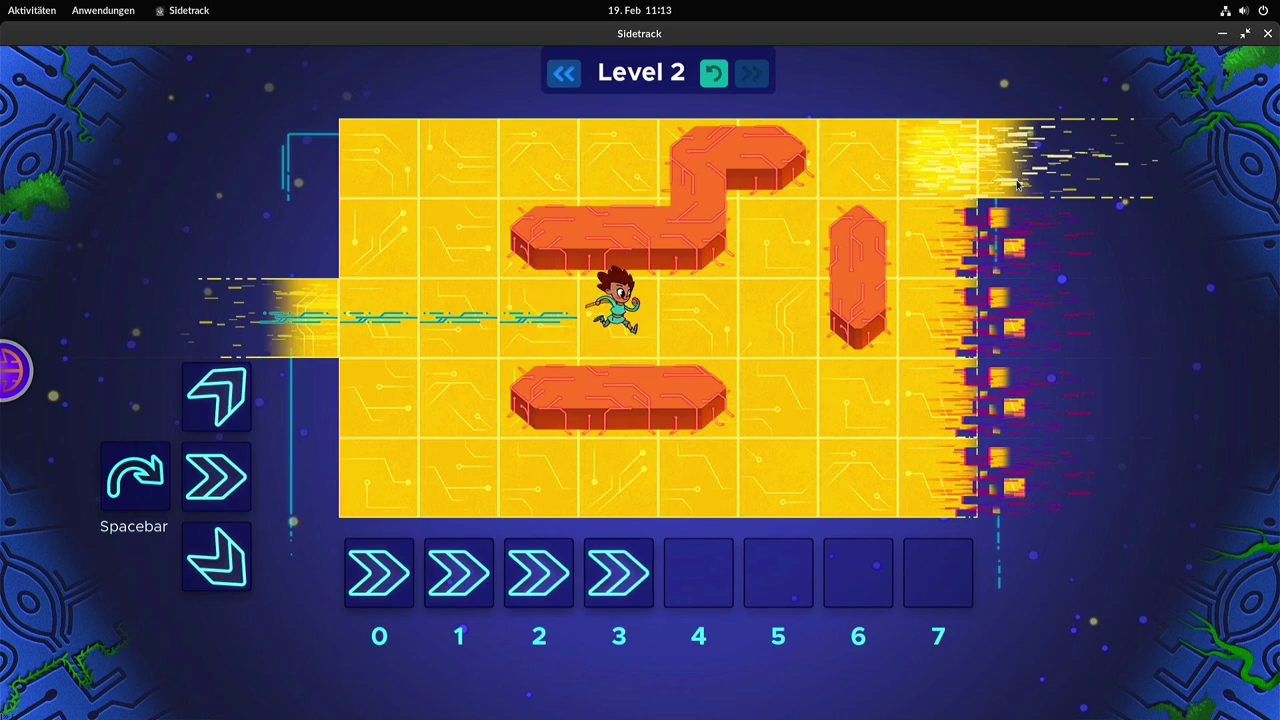
key("Right")
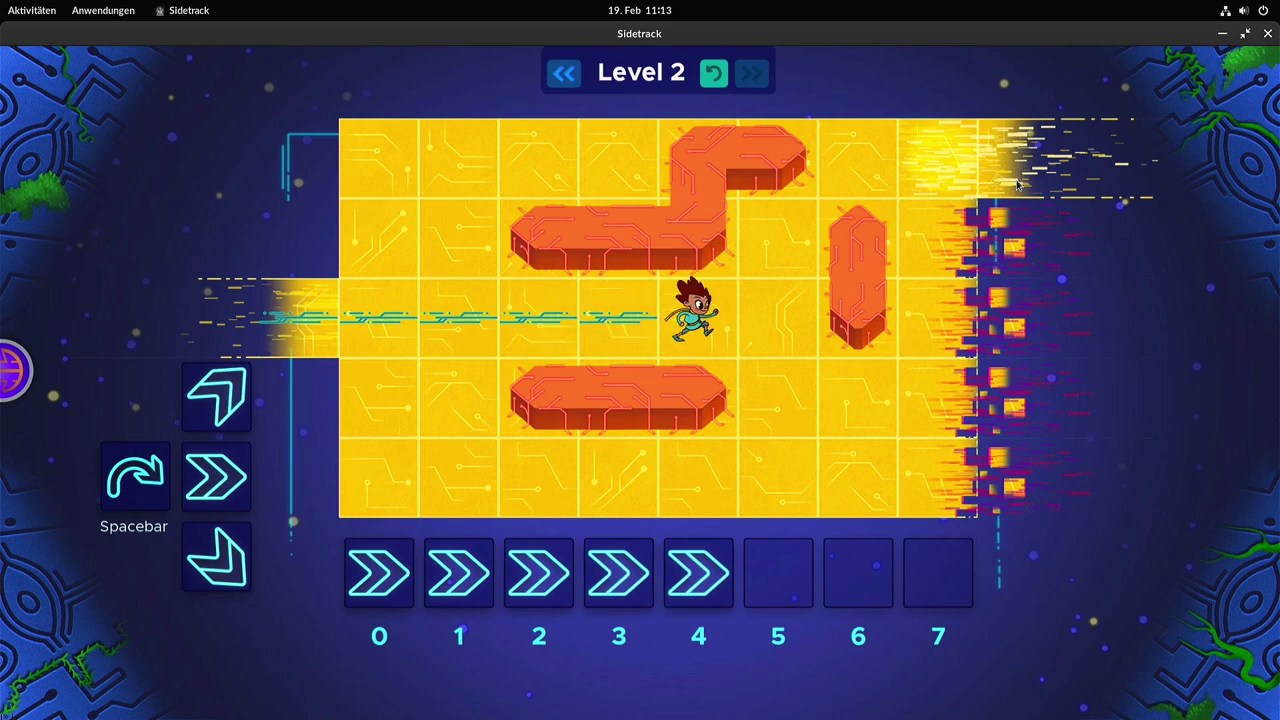
key("Up")
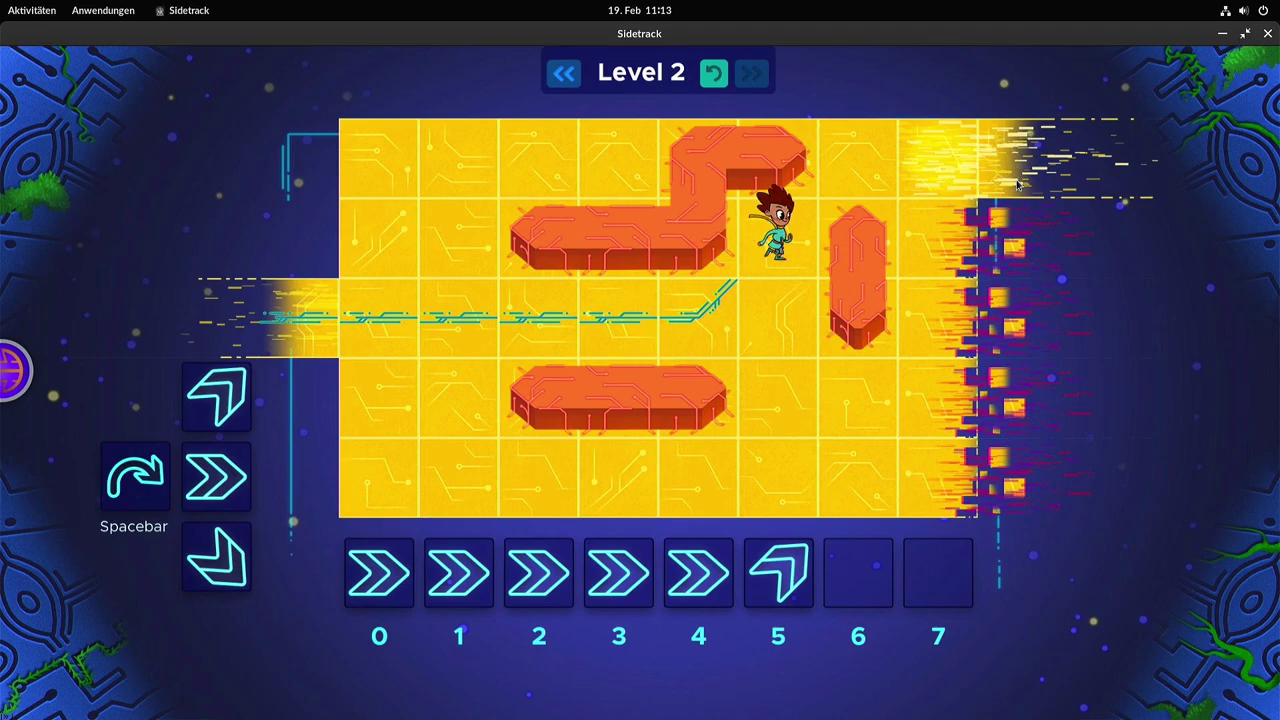
key("Up")
key("Right")
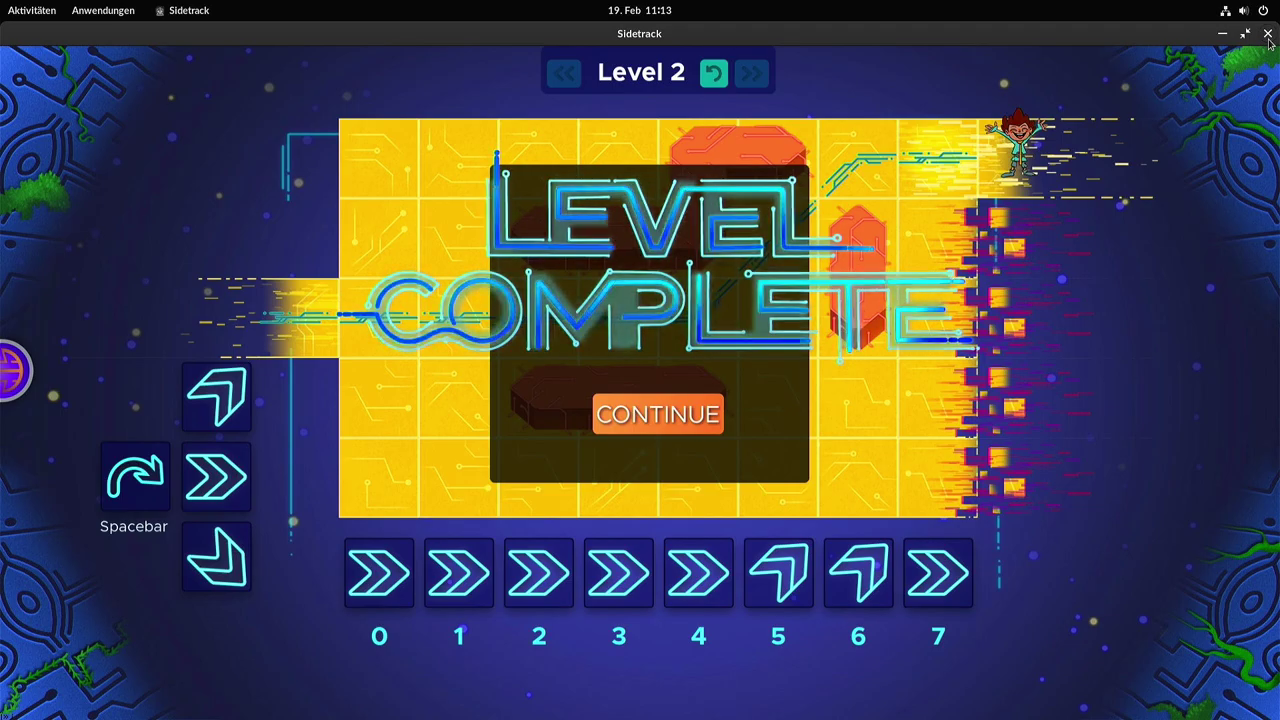
left_click(1268, 38)
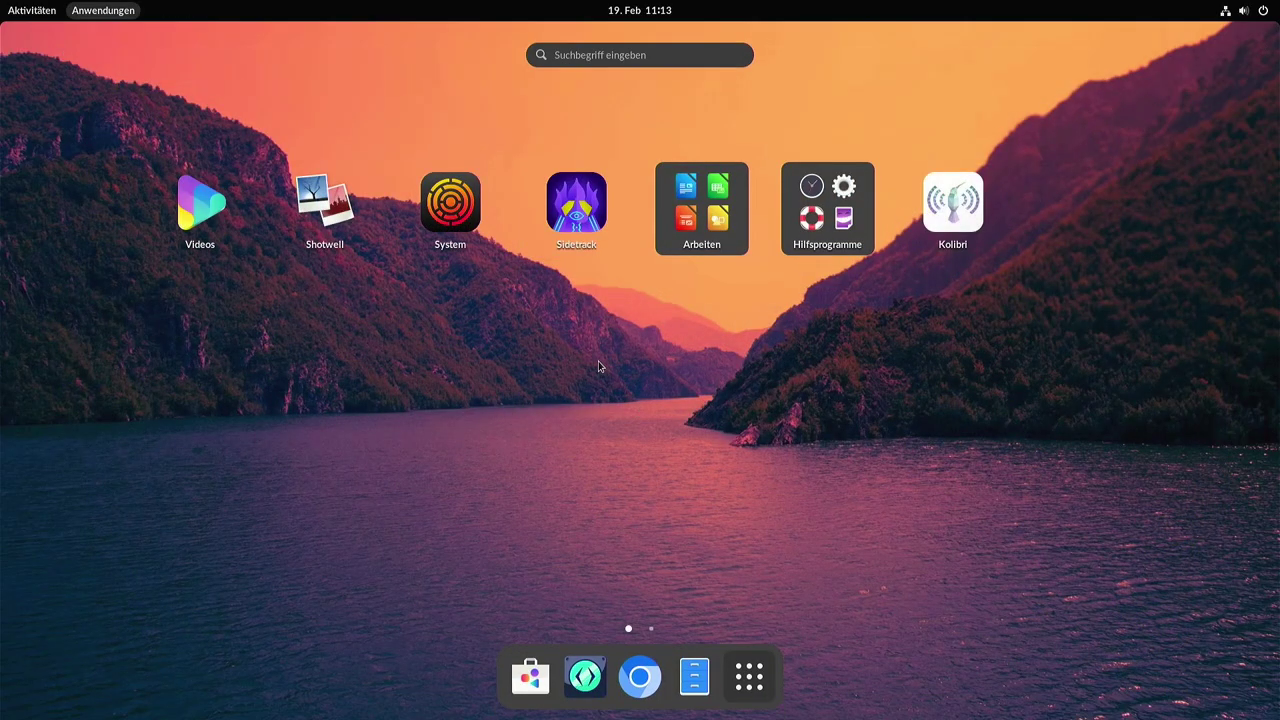
Peek into Arbeiten, page through Hilfsprogramme, close both folders, and start Kolibri.
left_click(697, 206)
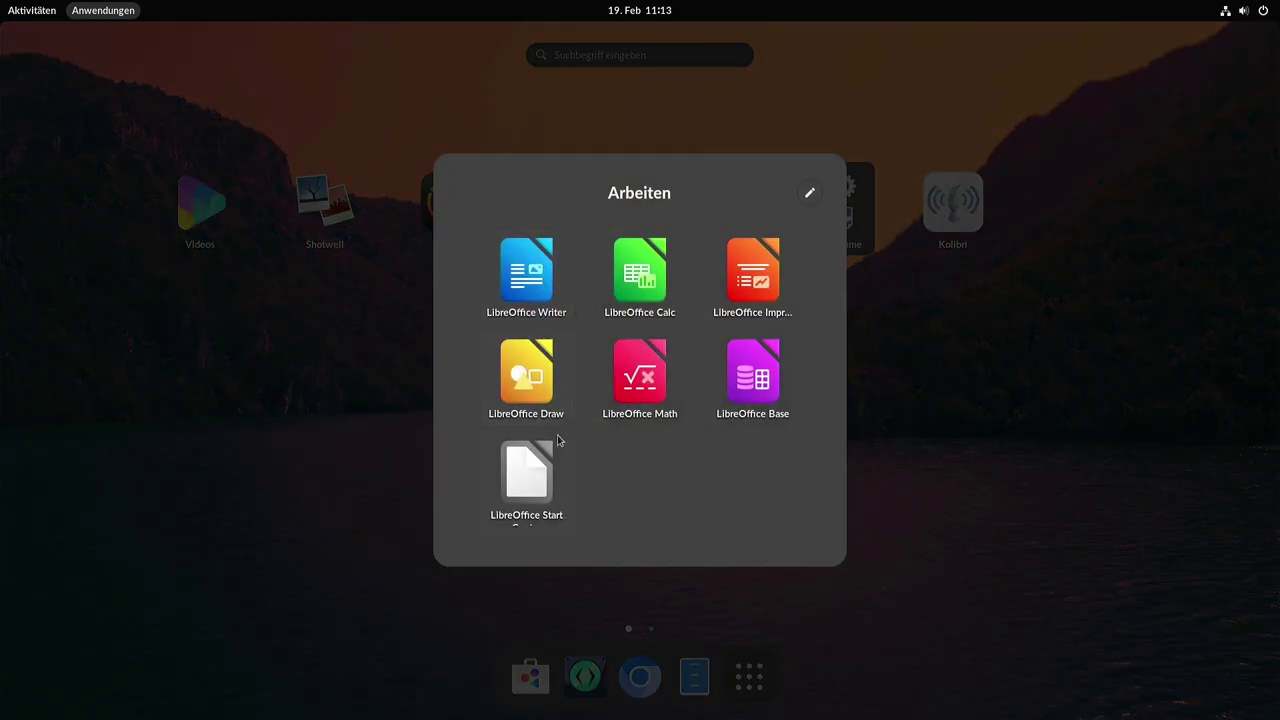
left_click(1021, 355)
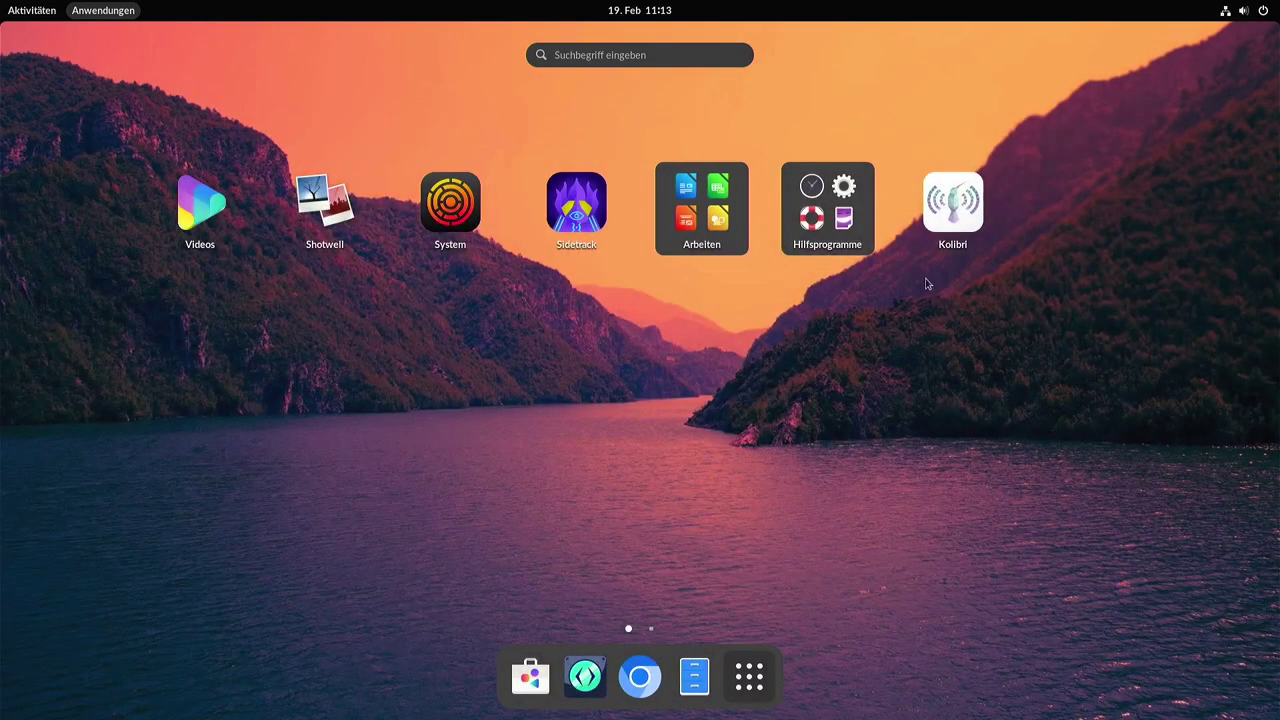
left_click(811, 218)
scroll(600, 346, "down", 1)
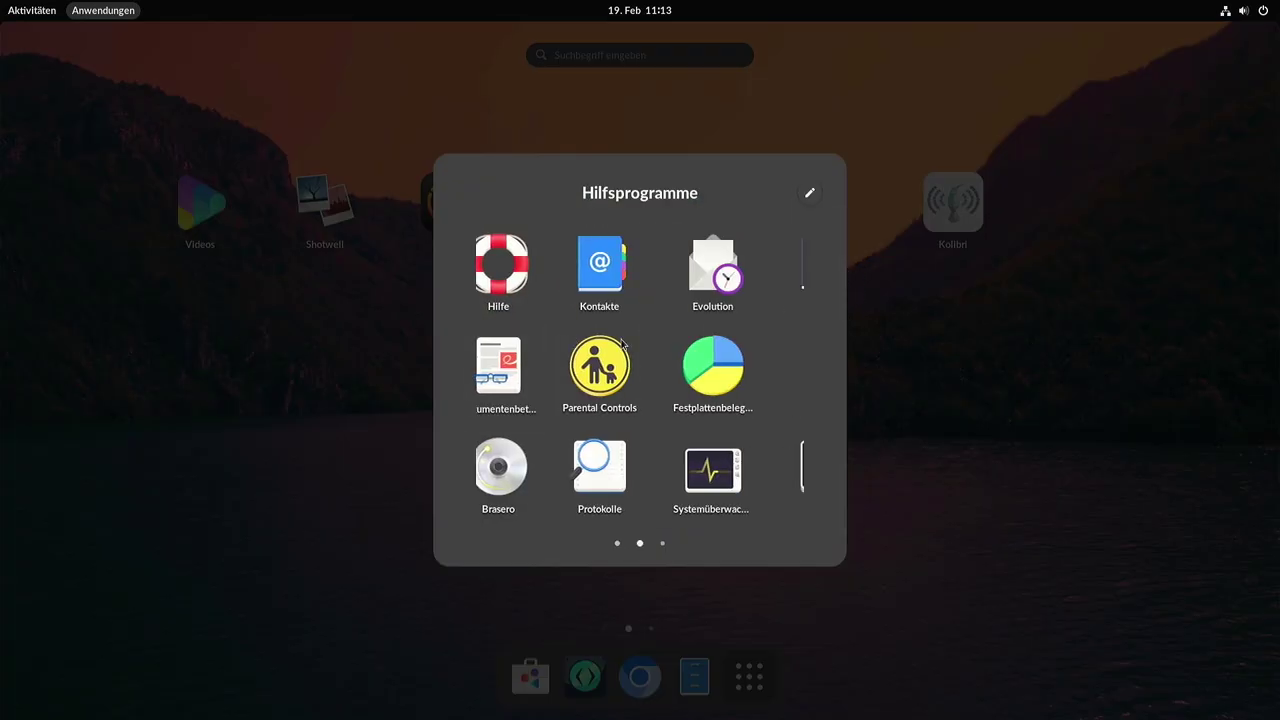
left_click_drag(620, 342, 624, 373)
left_click(965, 401)
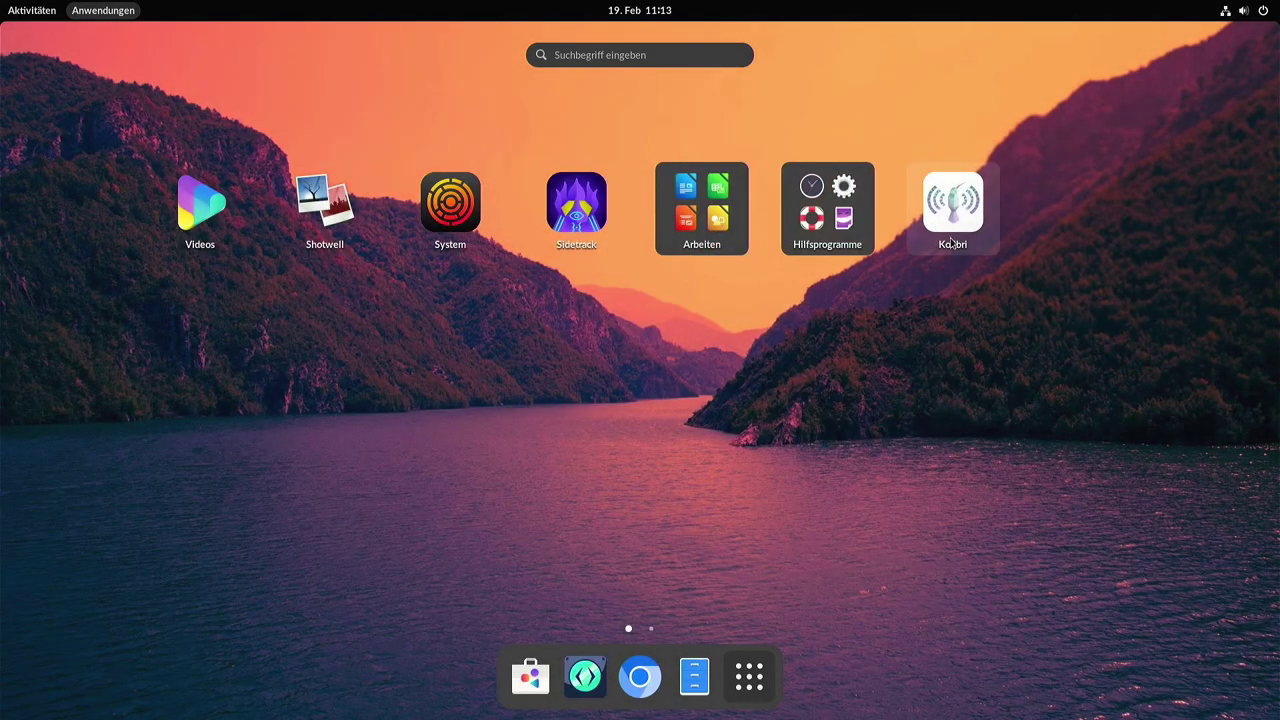
left_click(950, 240)
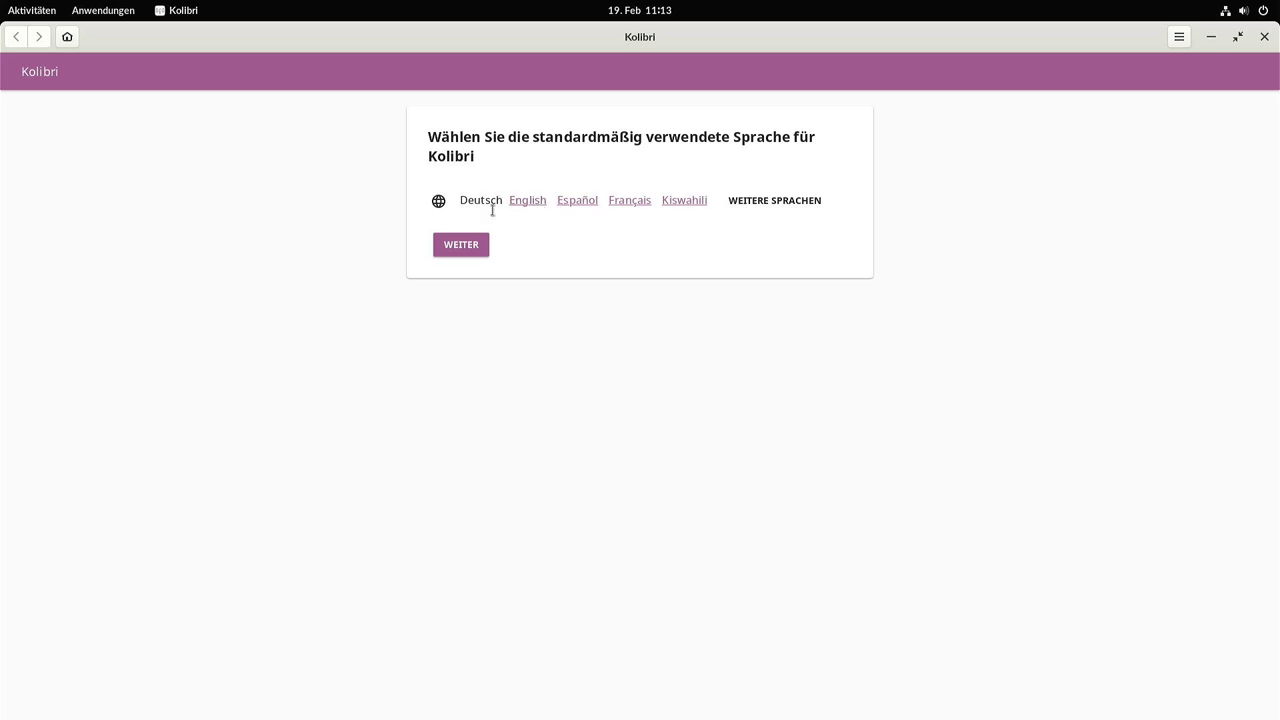
Keep Deutsch and Schnellstart, then create the superadmin with full name, username and password.
left_click(454, 246)
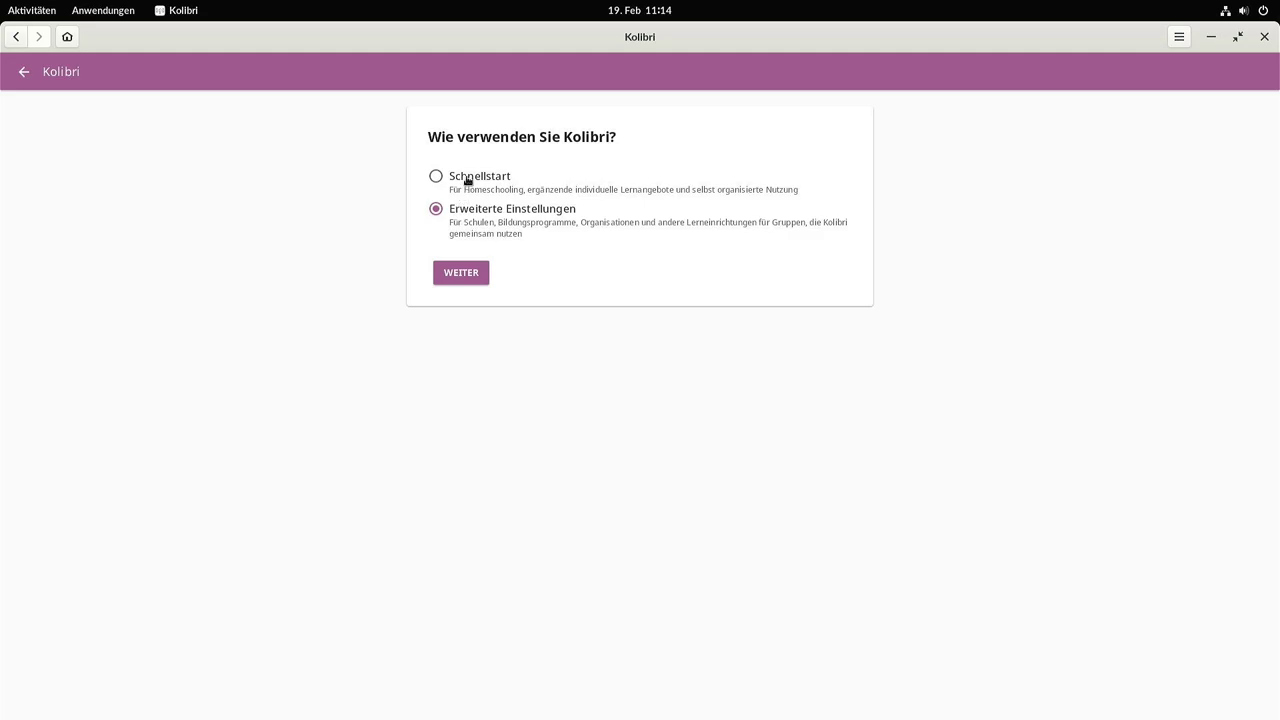
left_click(476, 277)
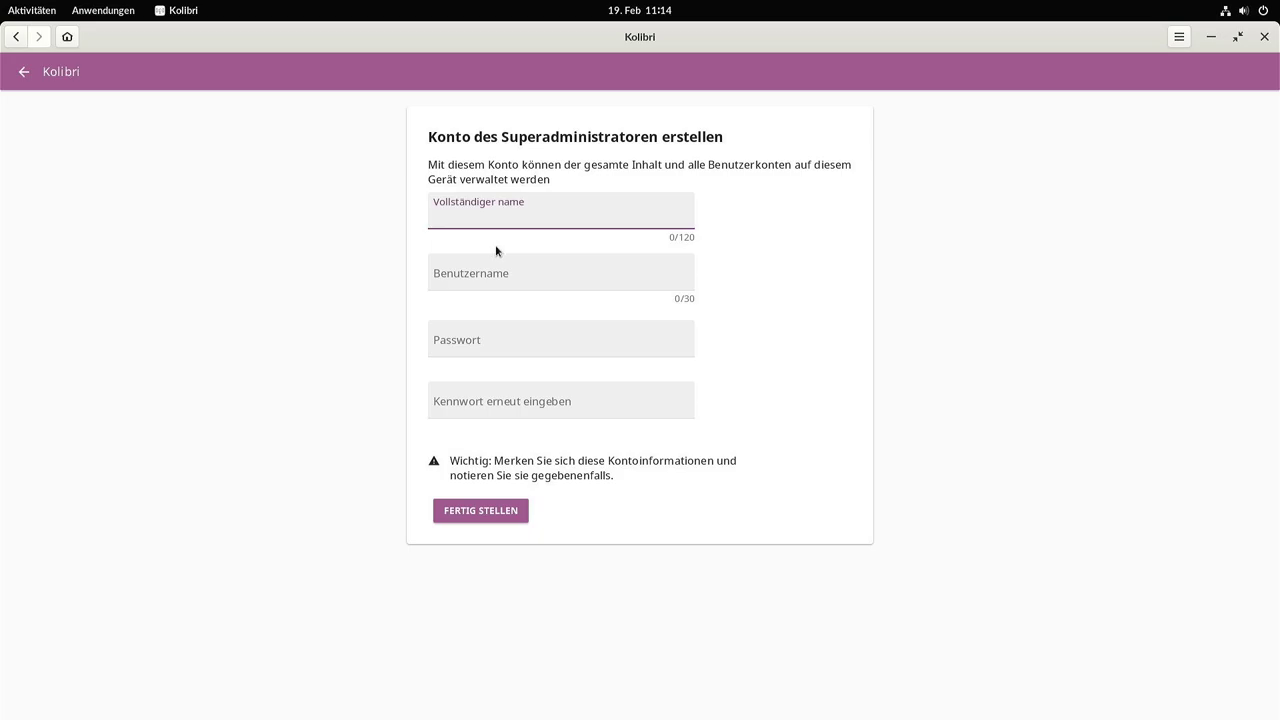
type("Typ")
key("Tab")
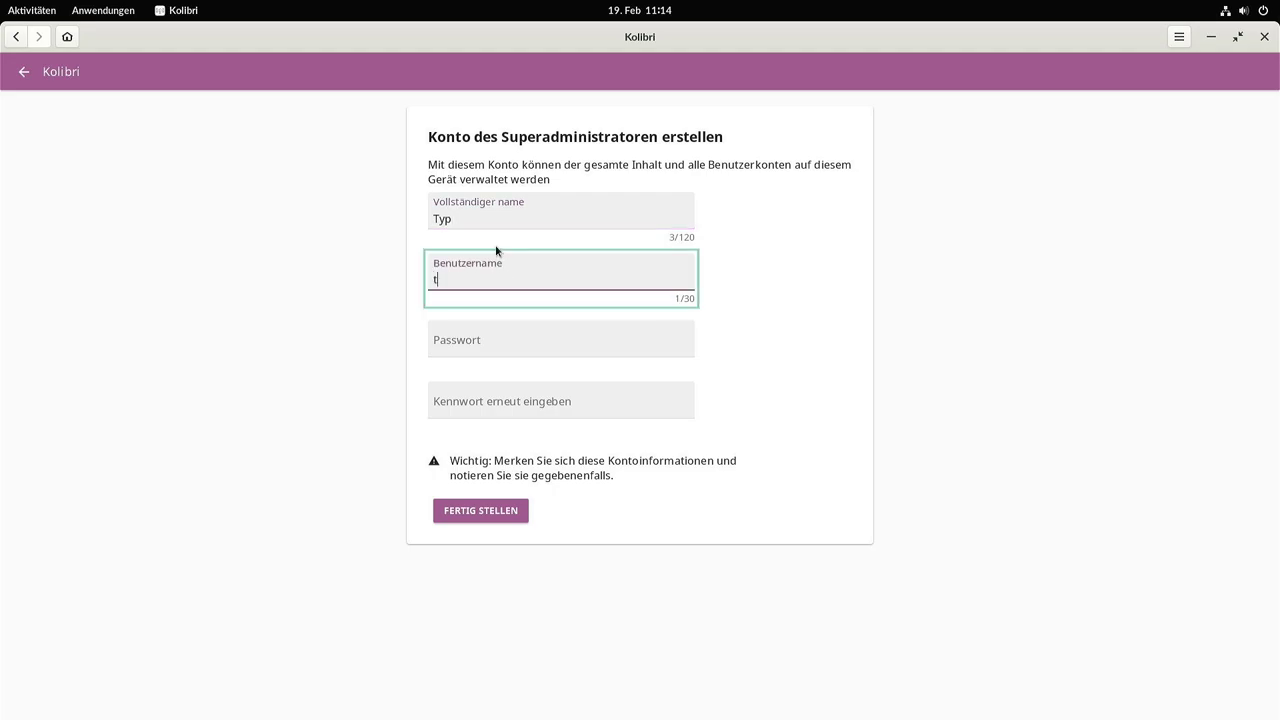
type("typ")
key("Tab")
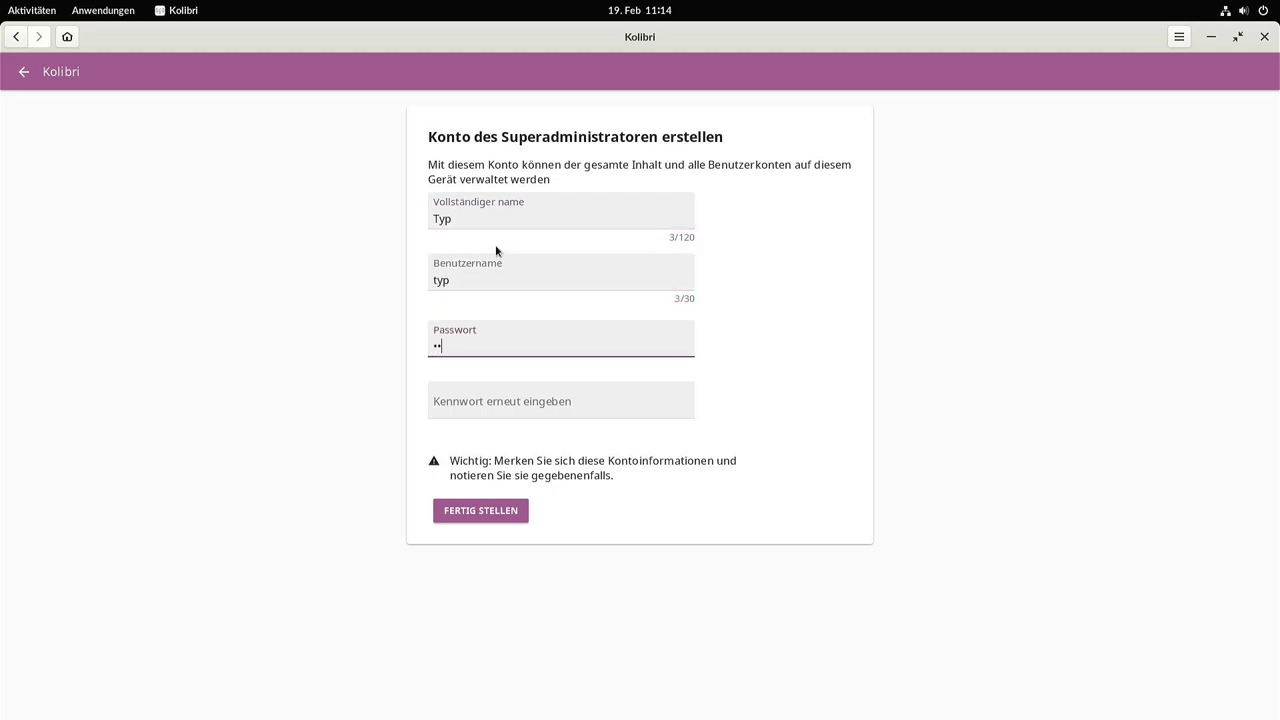
key("Tab")
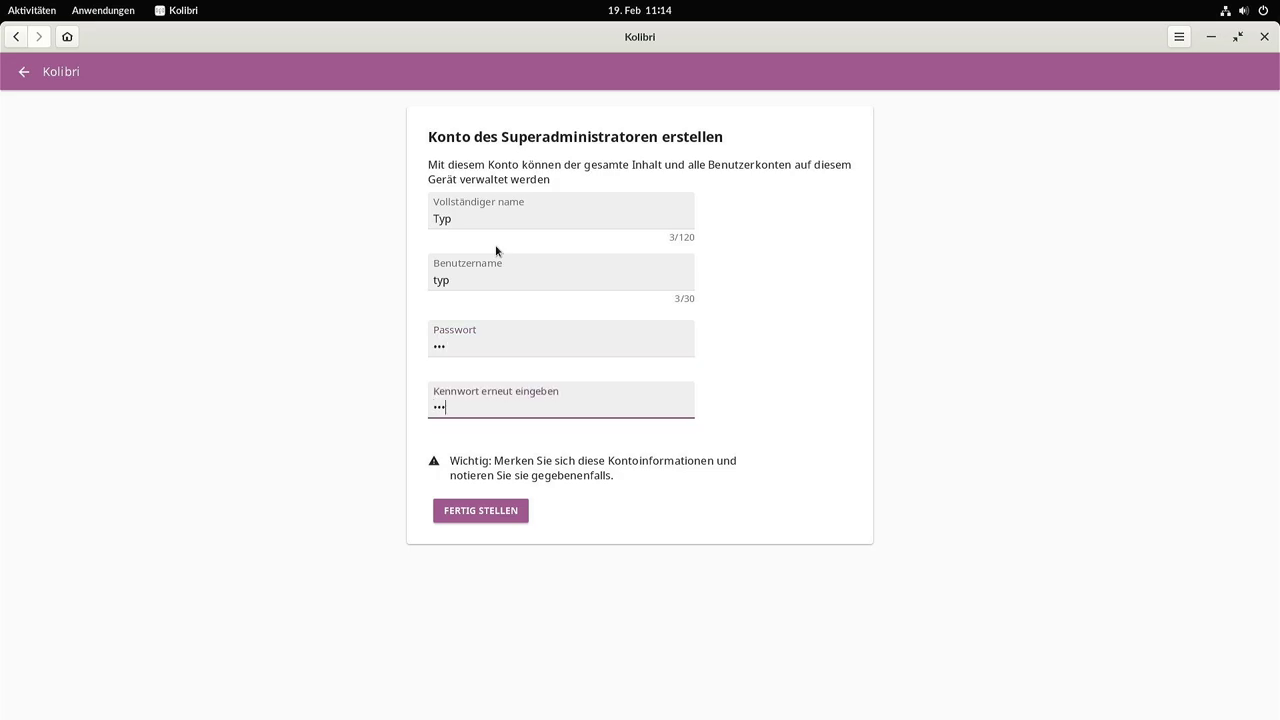
left_click(479, 518)
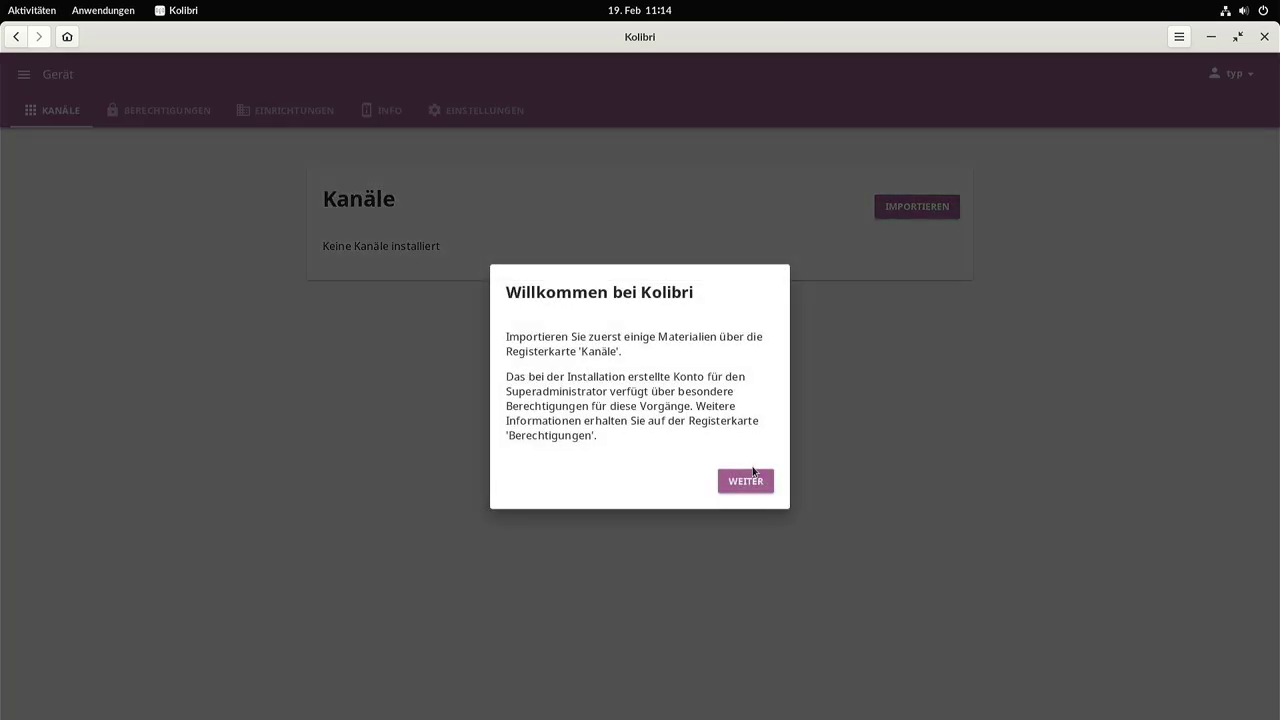
Dismiss the welcome notice, view Einrichtungen, and open and close the navigation drawer twice.
left_click(753, 472)
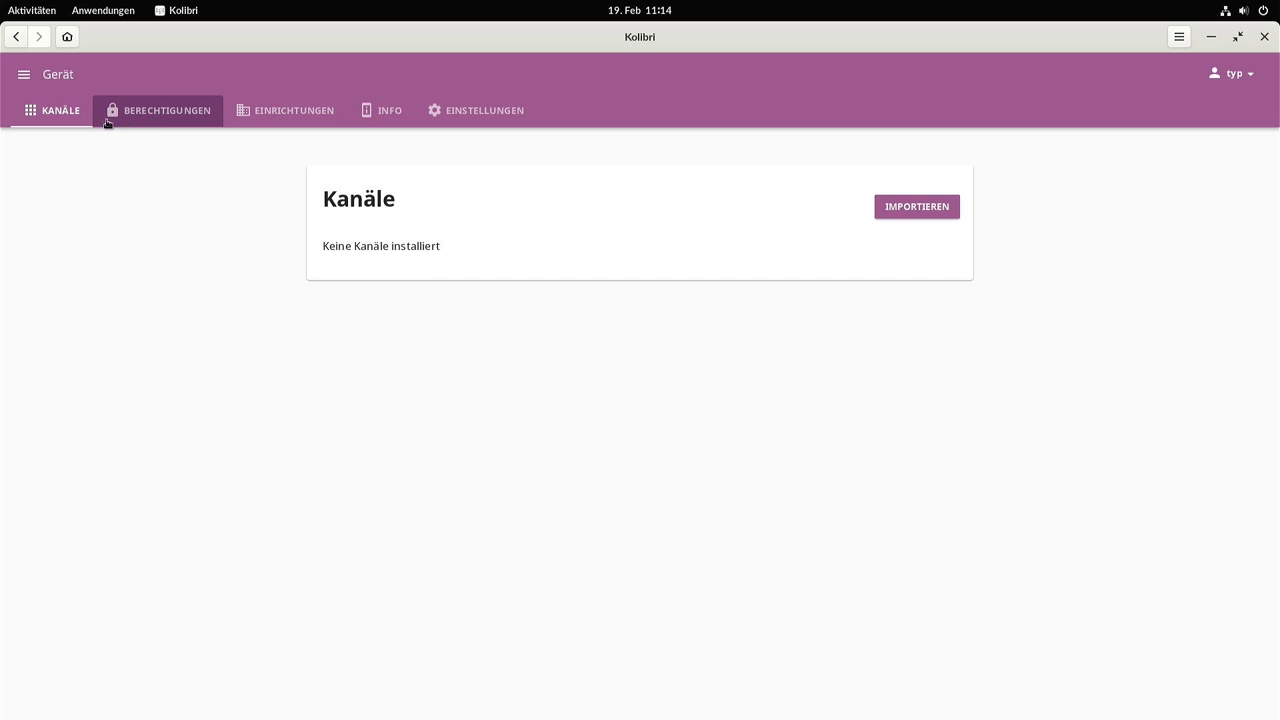
left_click(264, 115)
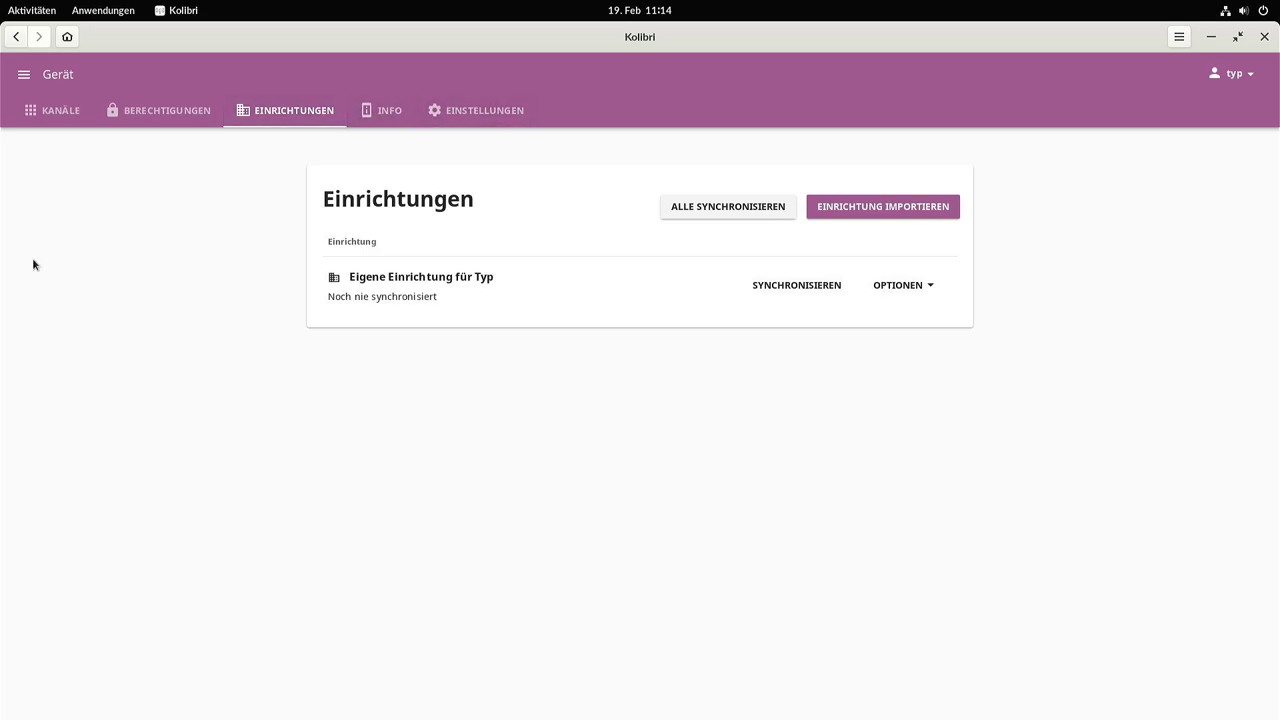
left_click(24, 74)
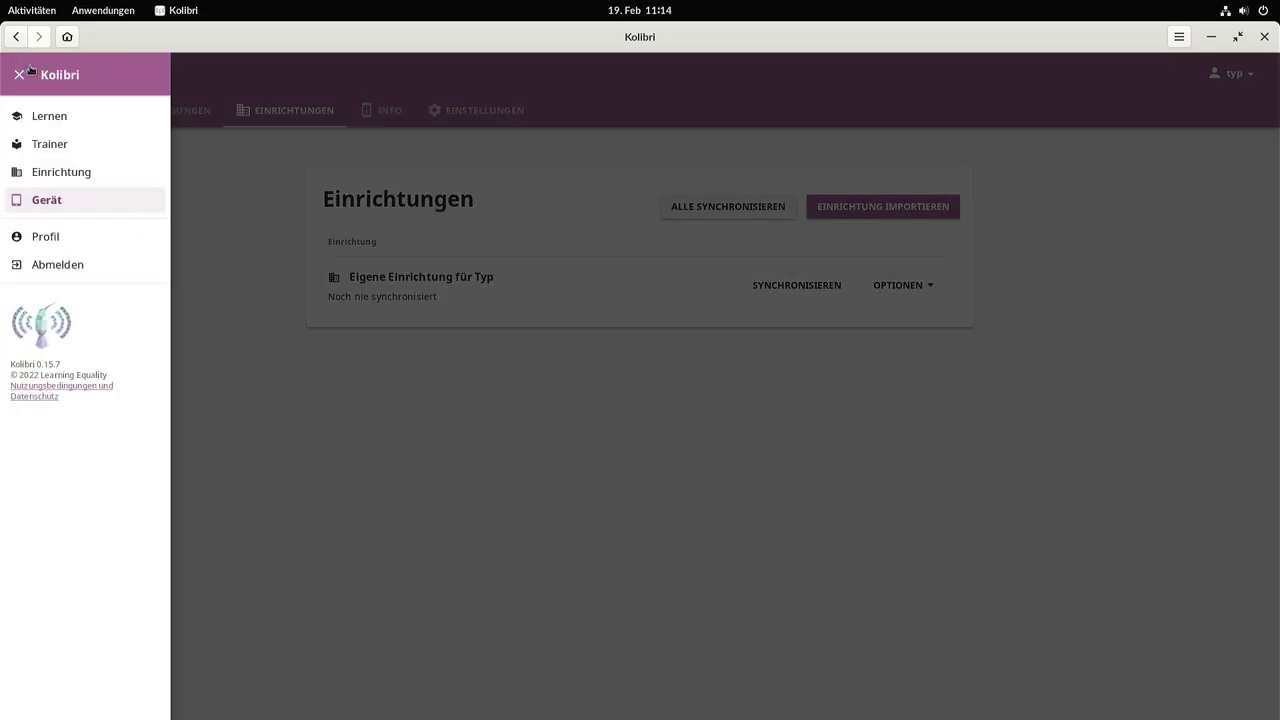
left_click(465, 363)
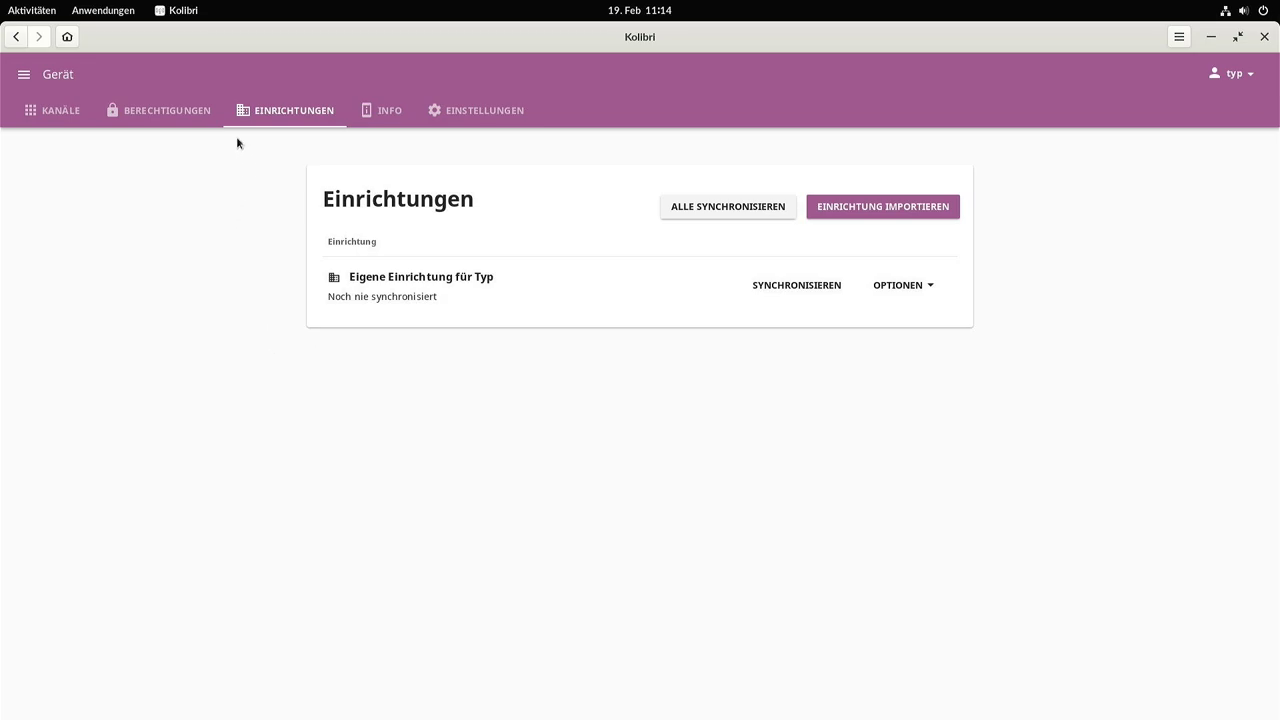
left_click(23, 74)
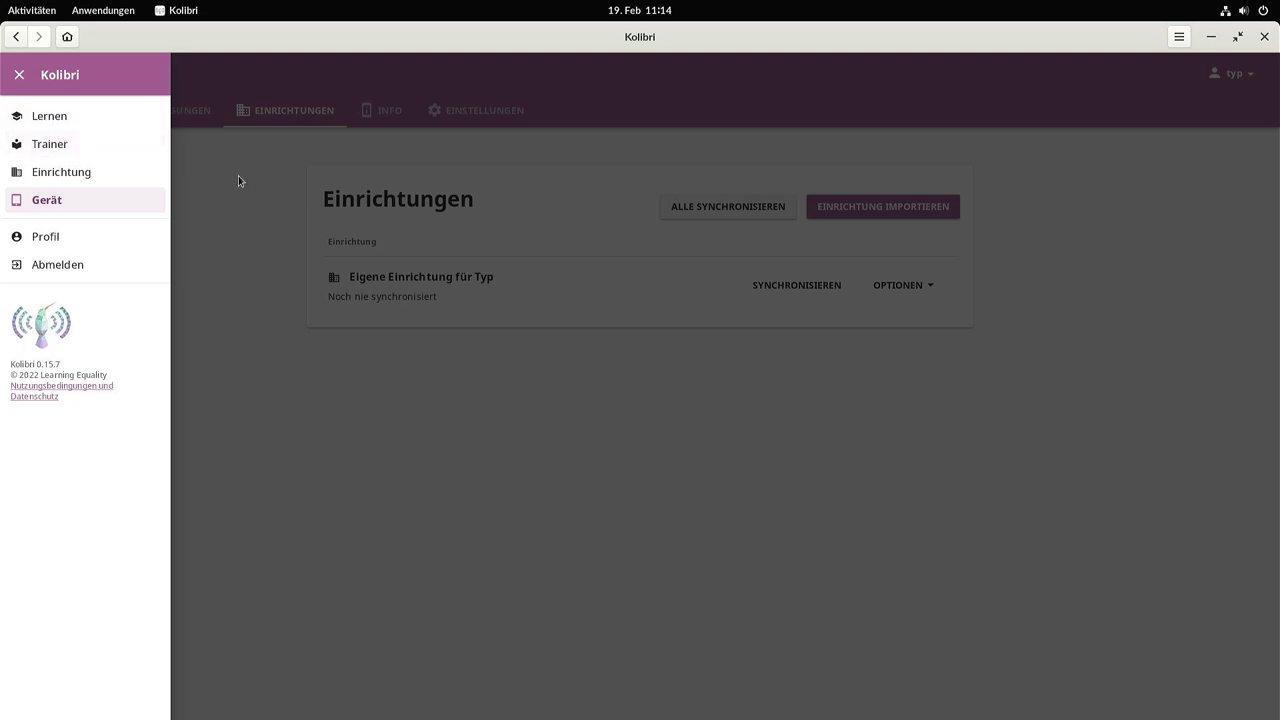
left_click(267, 207)
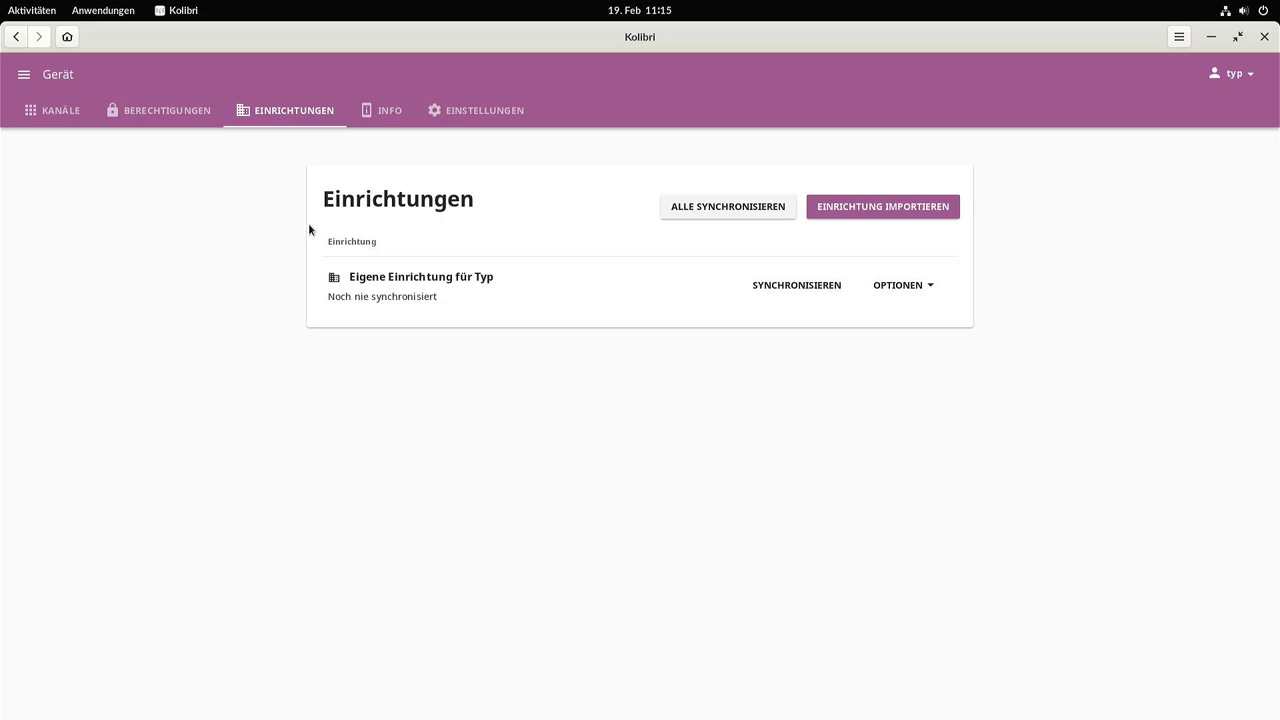
Glance at the signed-in user's account menu, then close Kolibri.
left_click(1235, 80)
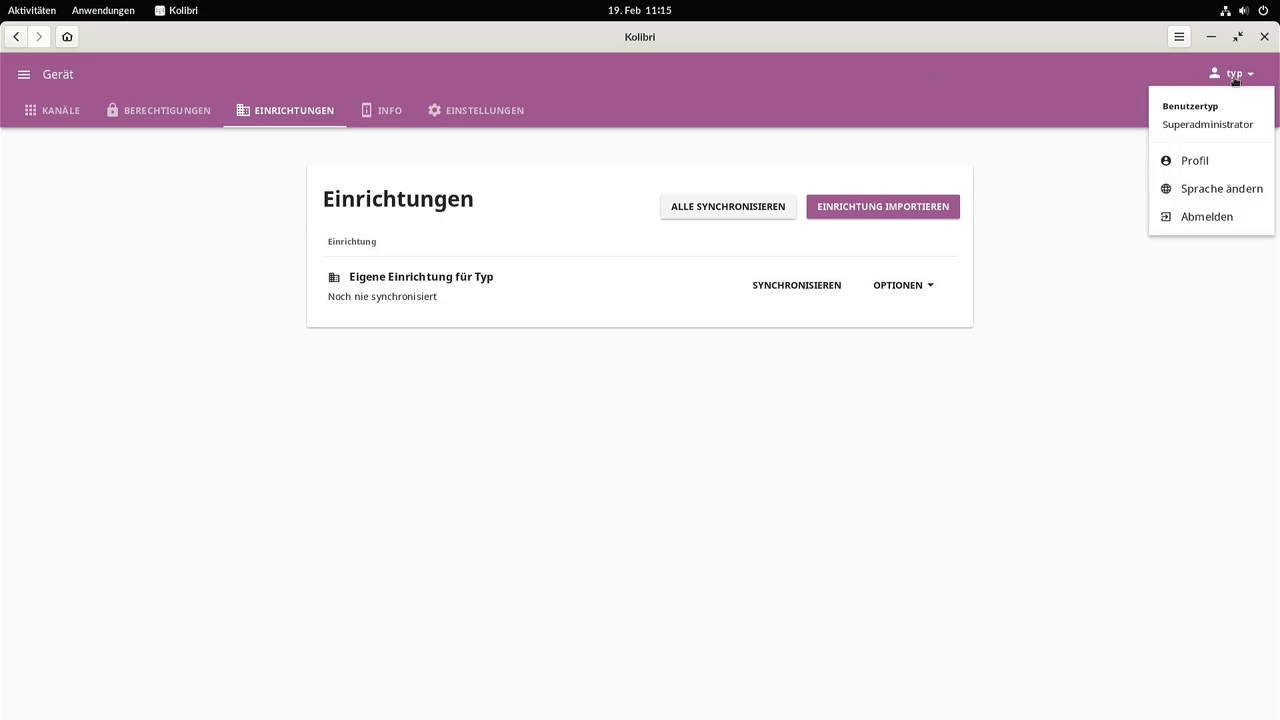
left_click(1192, 275)
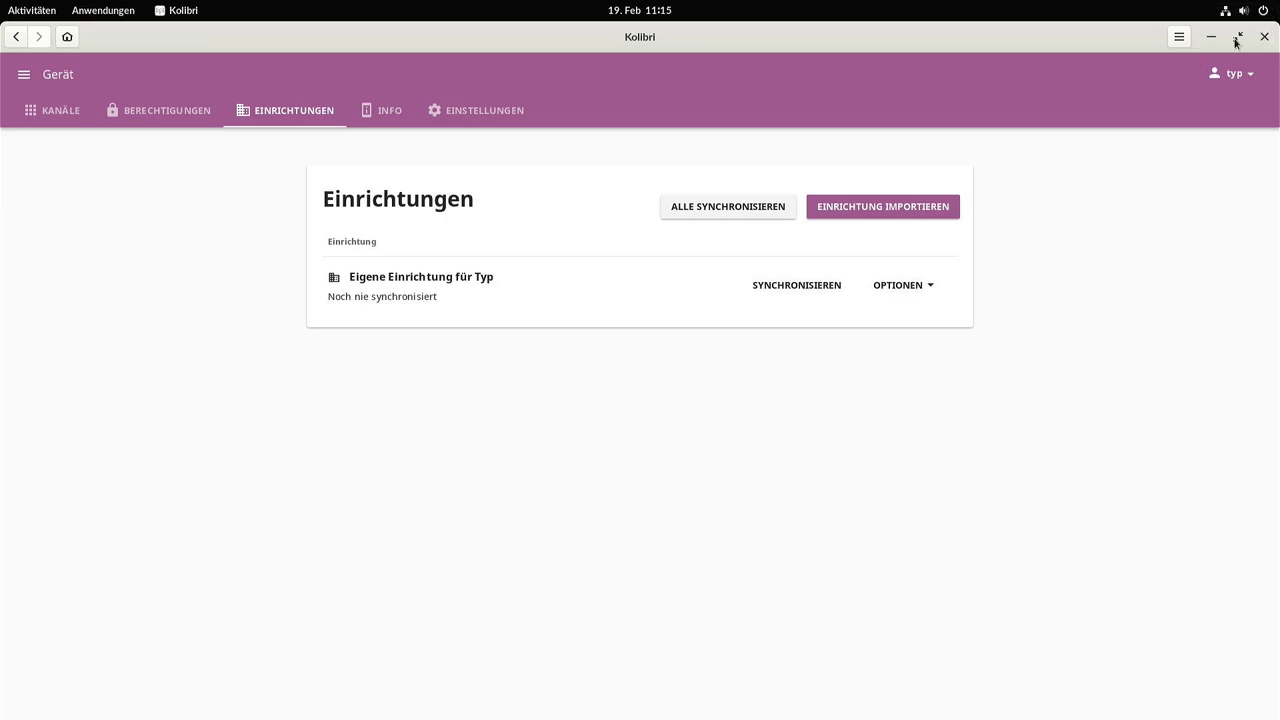
left_click(1262, 33)
Launch Hack from the dock, leave the welcome activity, and cancel The Life of Riley.
scroll(512, 426, "down", 1)
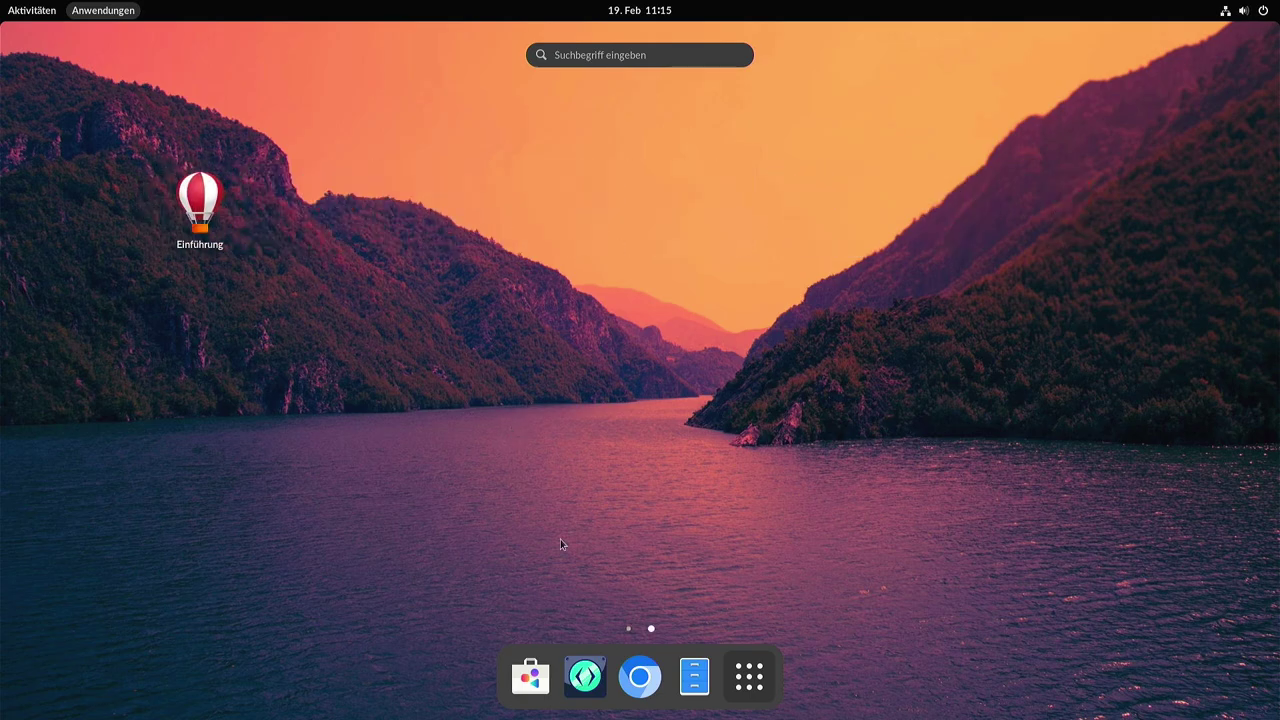
mouse_move(577, 677)
left_click(489, 513)
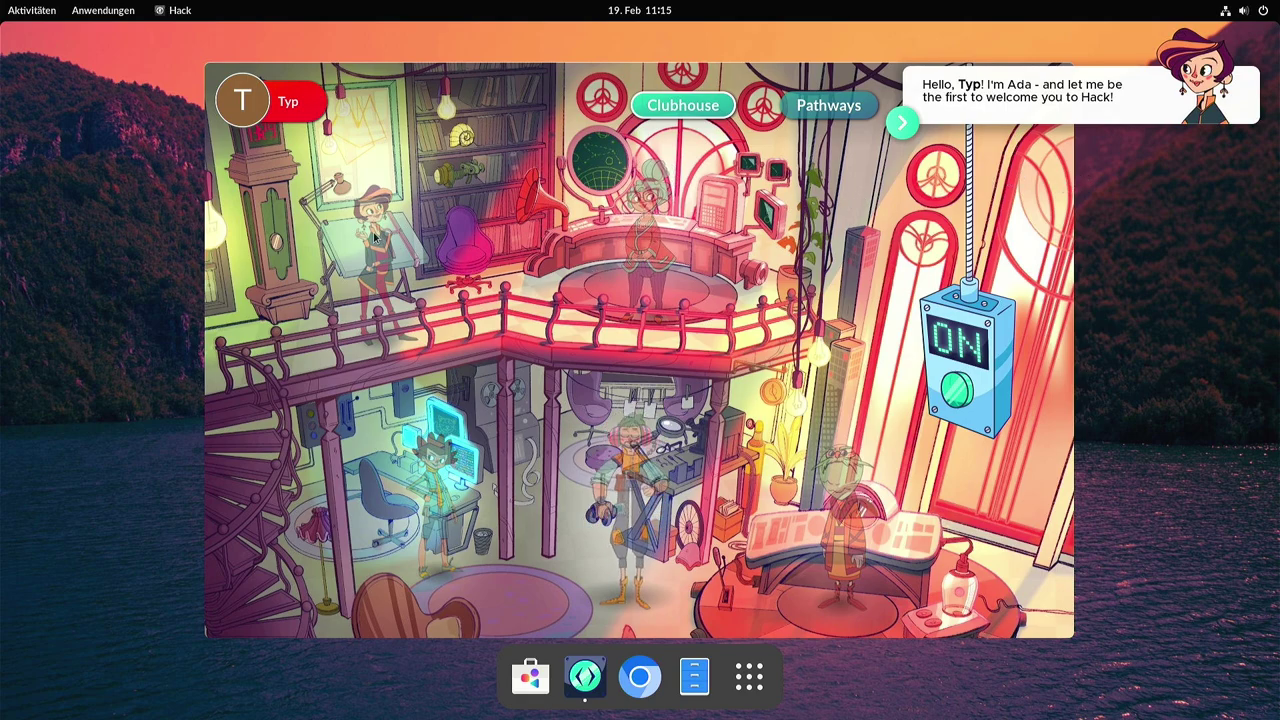
left_click(956, 390)
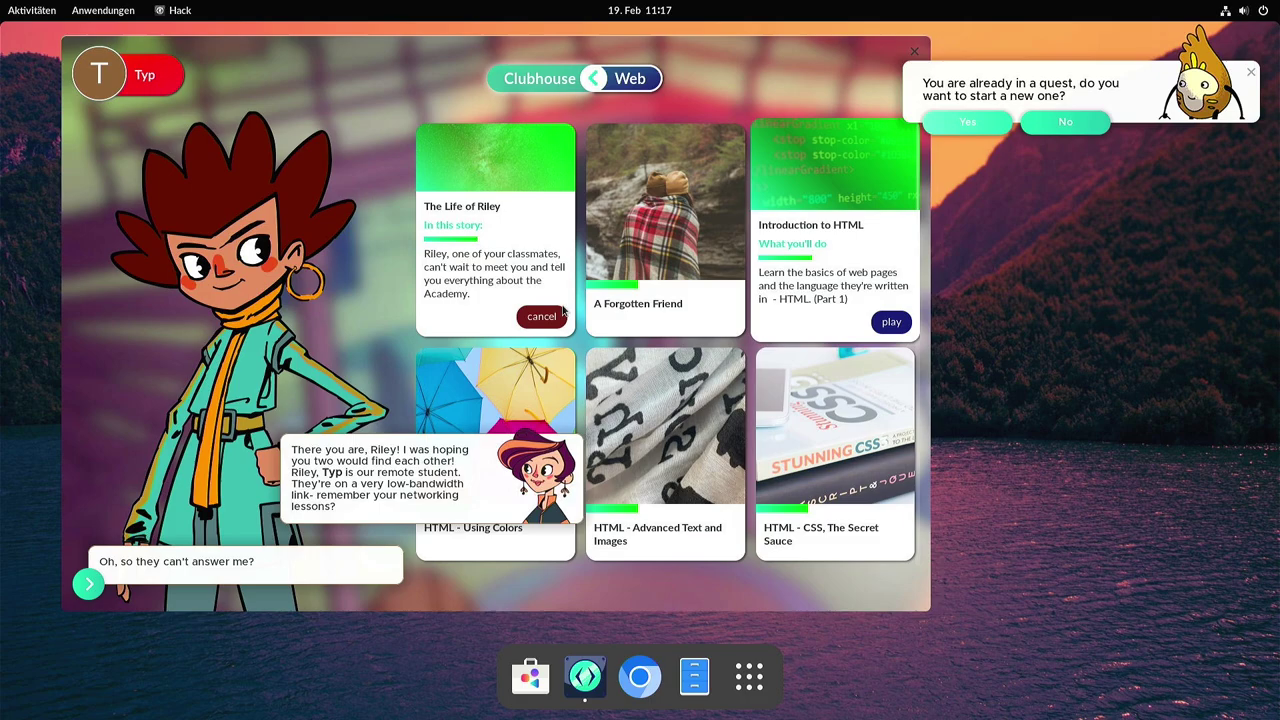
left_click(562, 314)
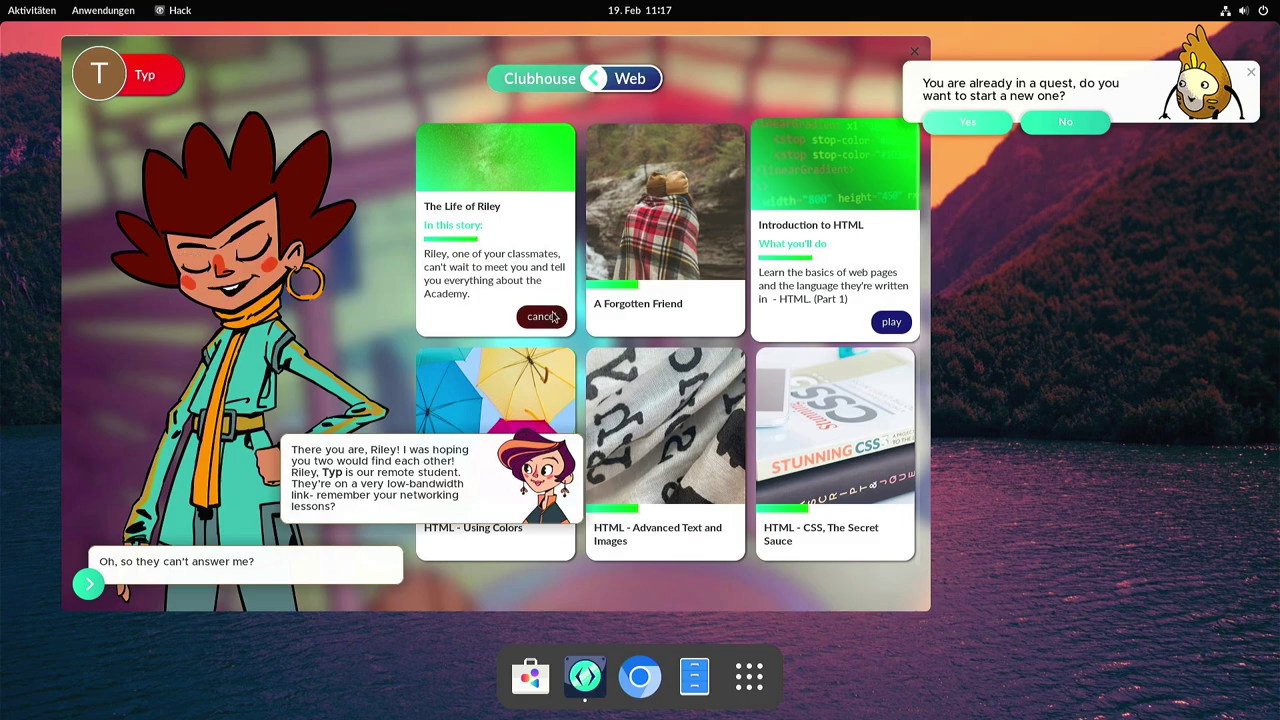
Start the Introduction to HTML quest and advance its dialogue to the CodePen link.
left_click(908, 322)
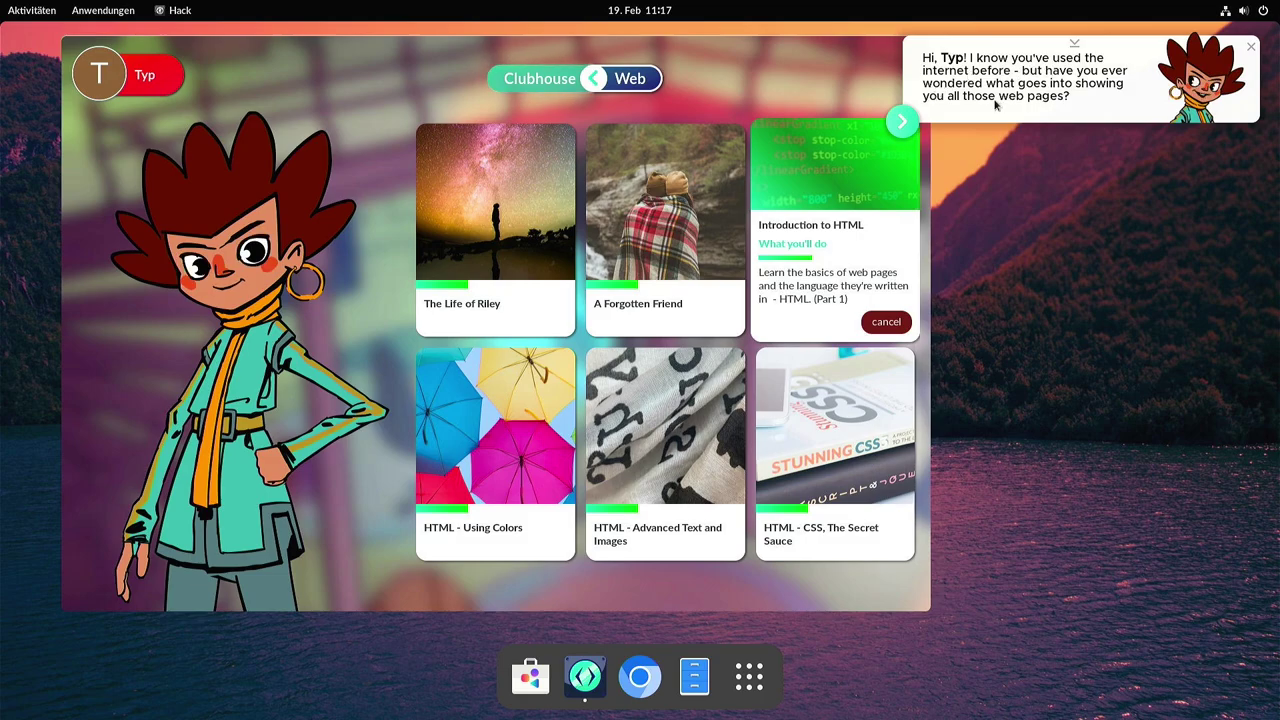
left_click(906, 122)
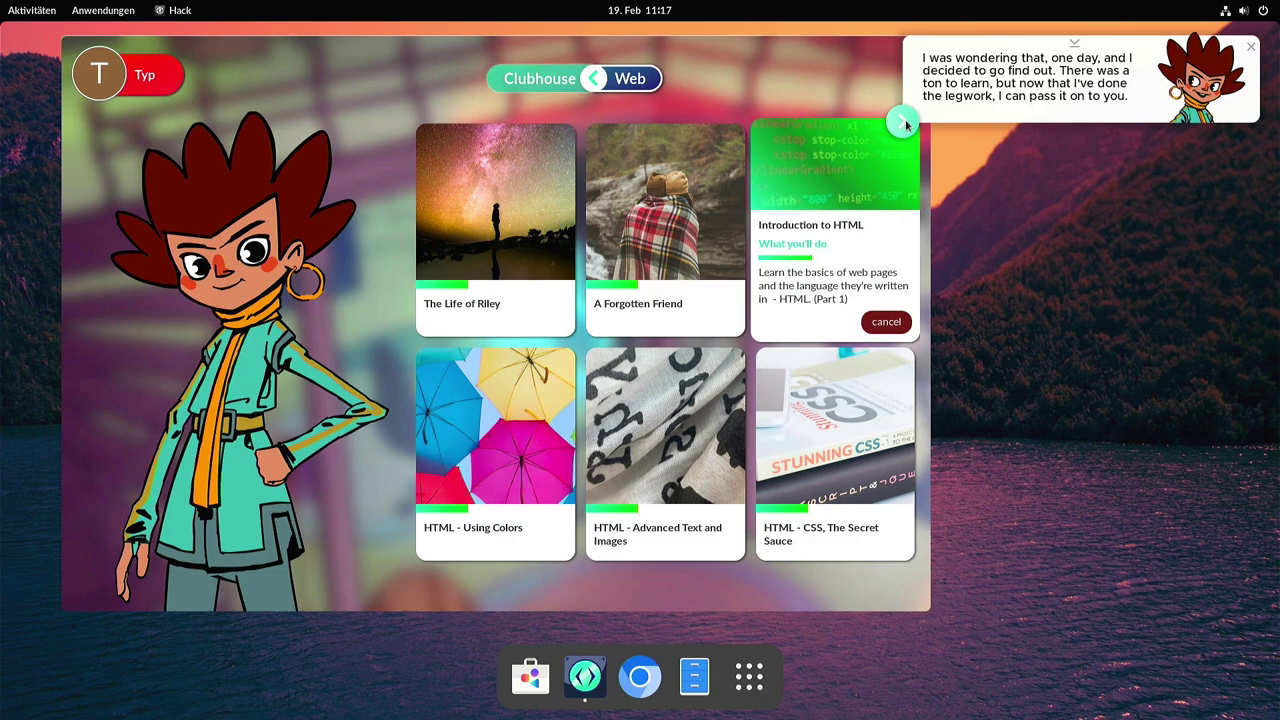
left_click(907, 121)
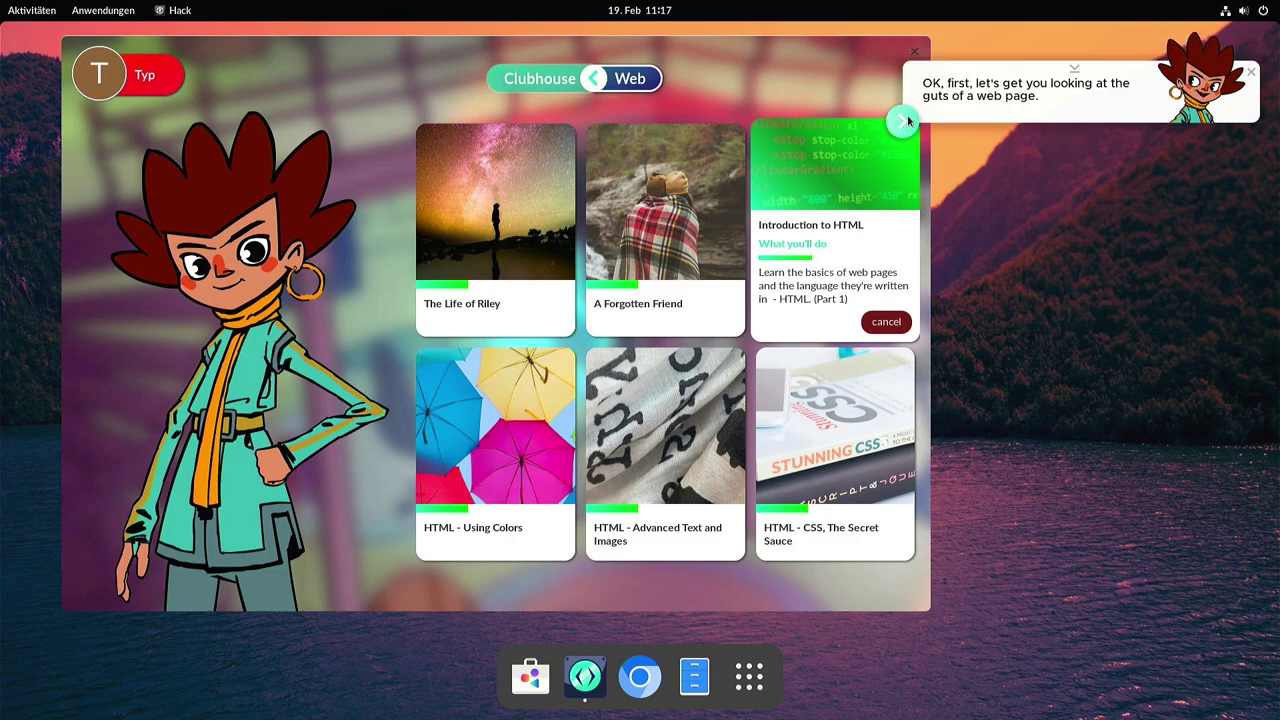
left_click(907, 121)
left_click(907, 121)
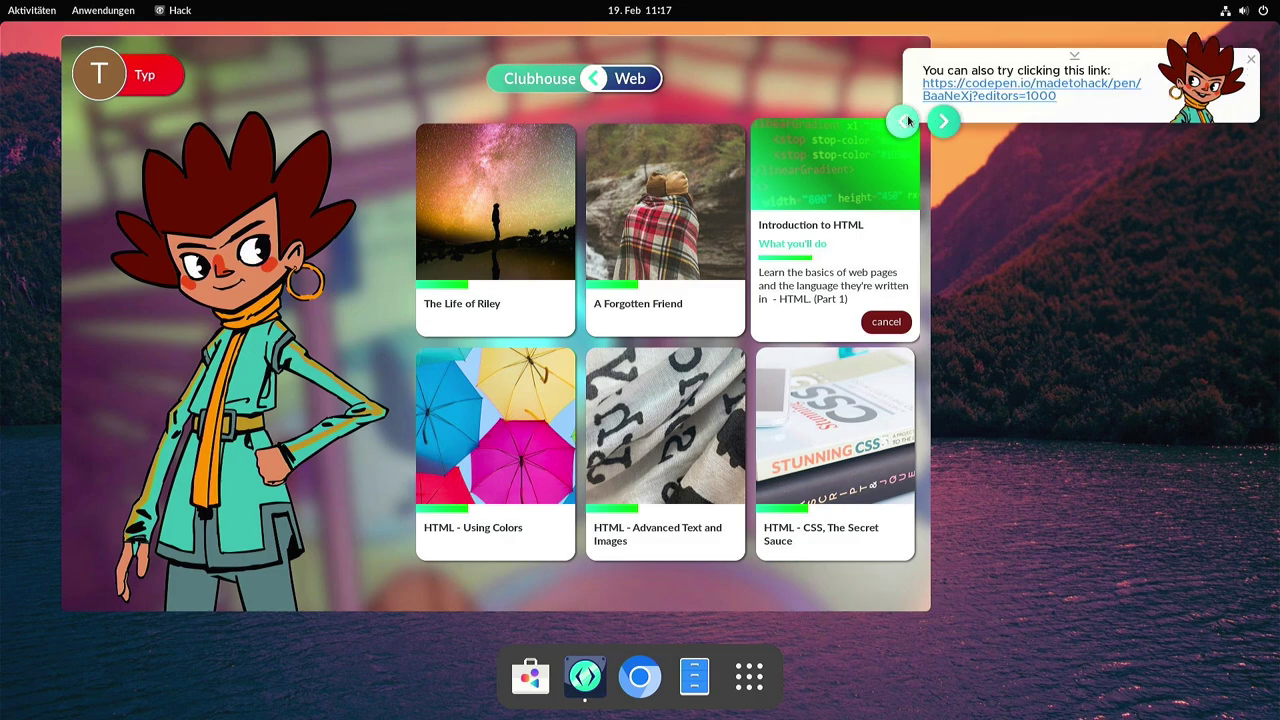
Open the codepen.io lesson, close the Adblock Plus tab, step through three bubbles, then close Chromium.
left_click(977, 93)
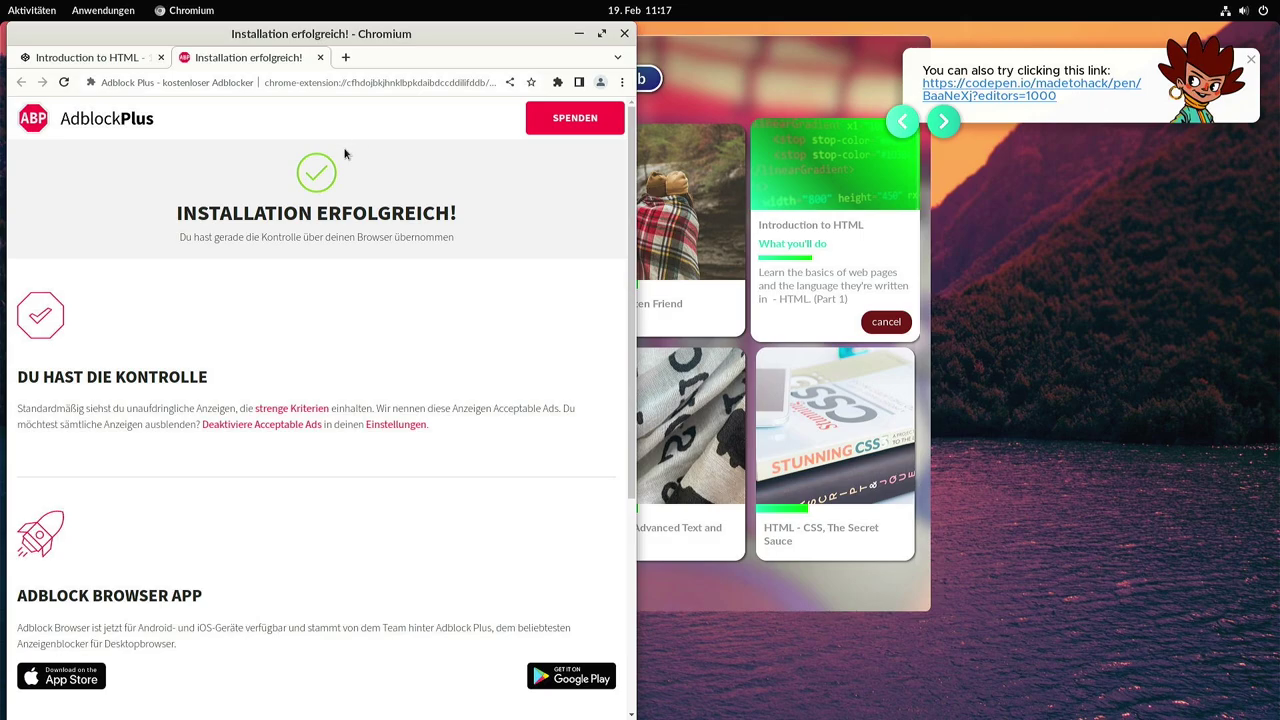
left_click(320, 58)
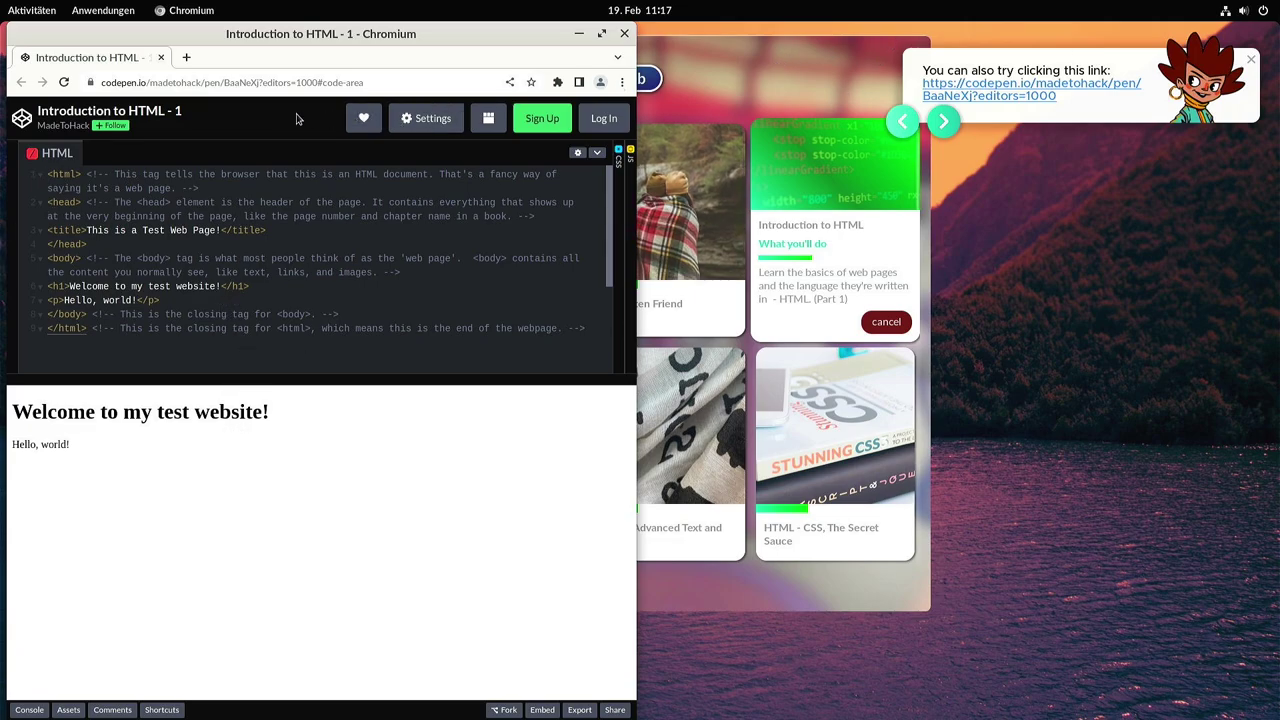
left_click(940, 121)
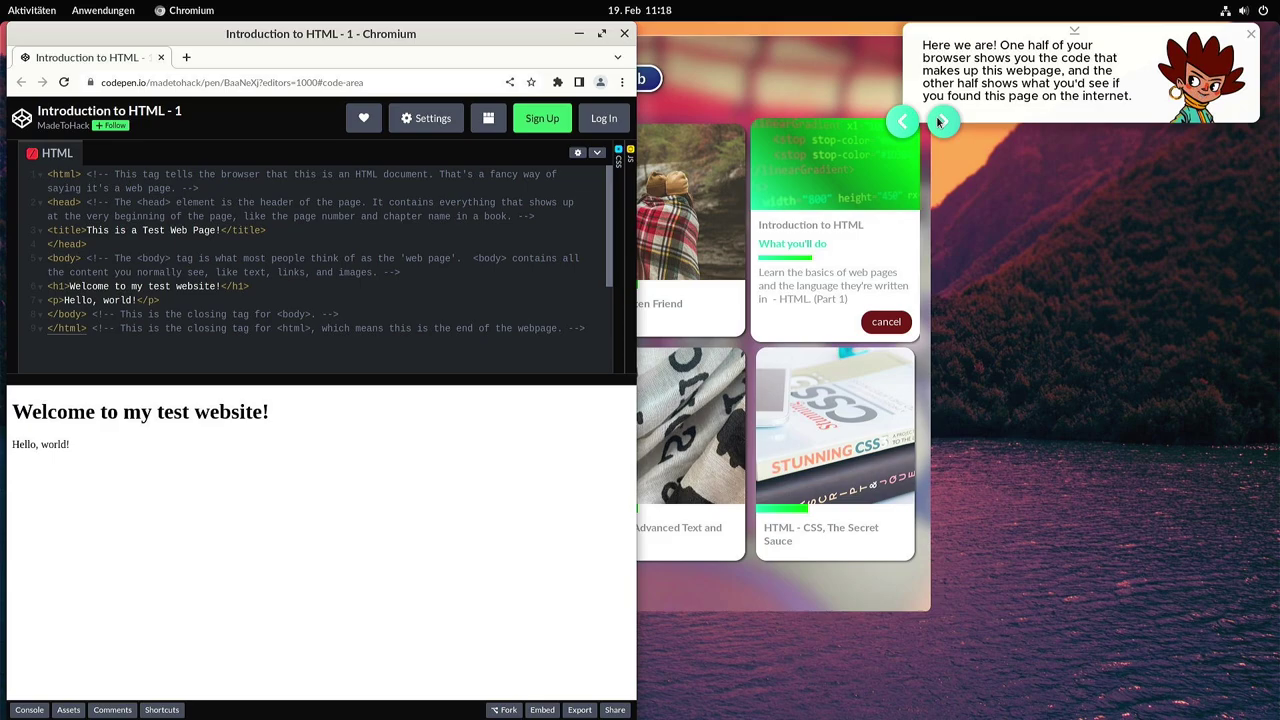
left_click(940, 121)
left_click(940, 126)
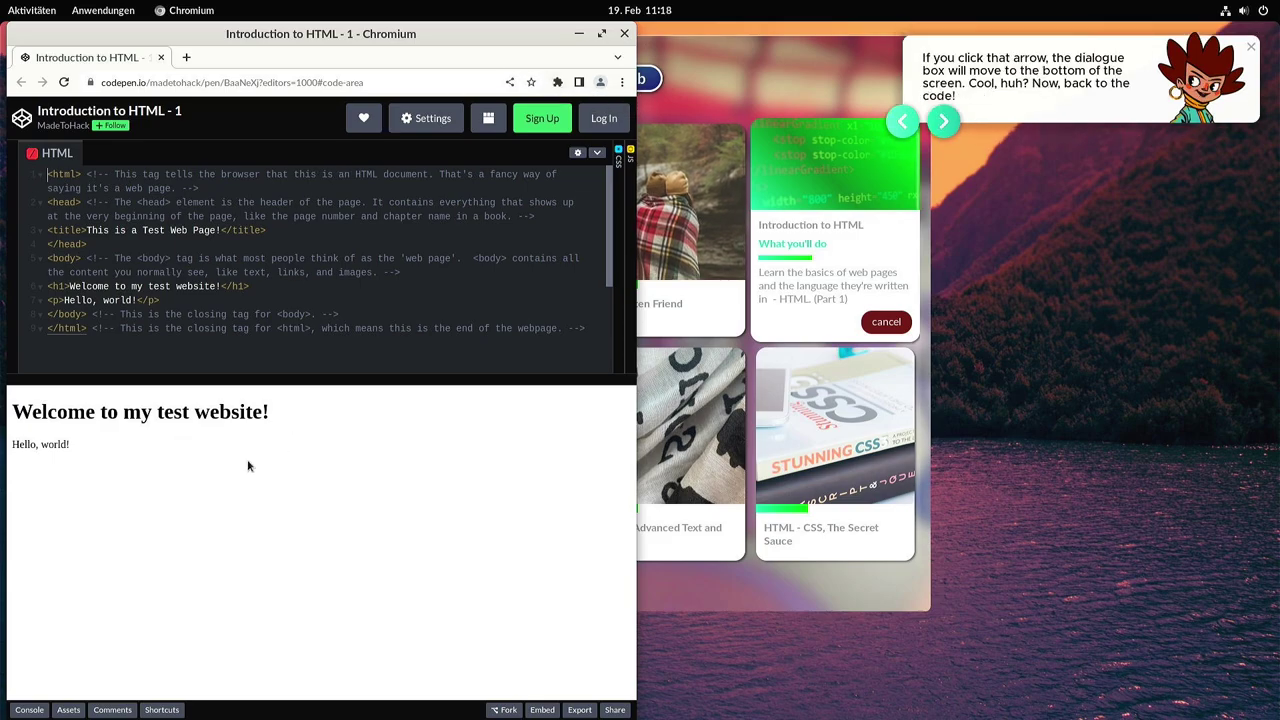
left_click(624, 33)
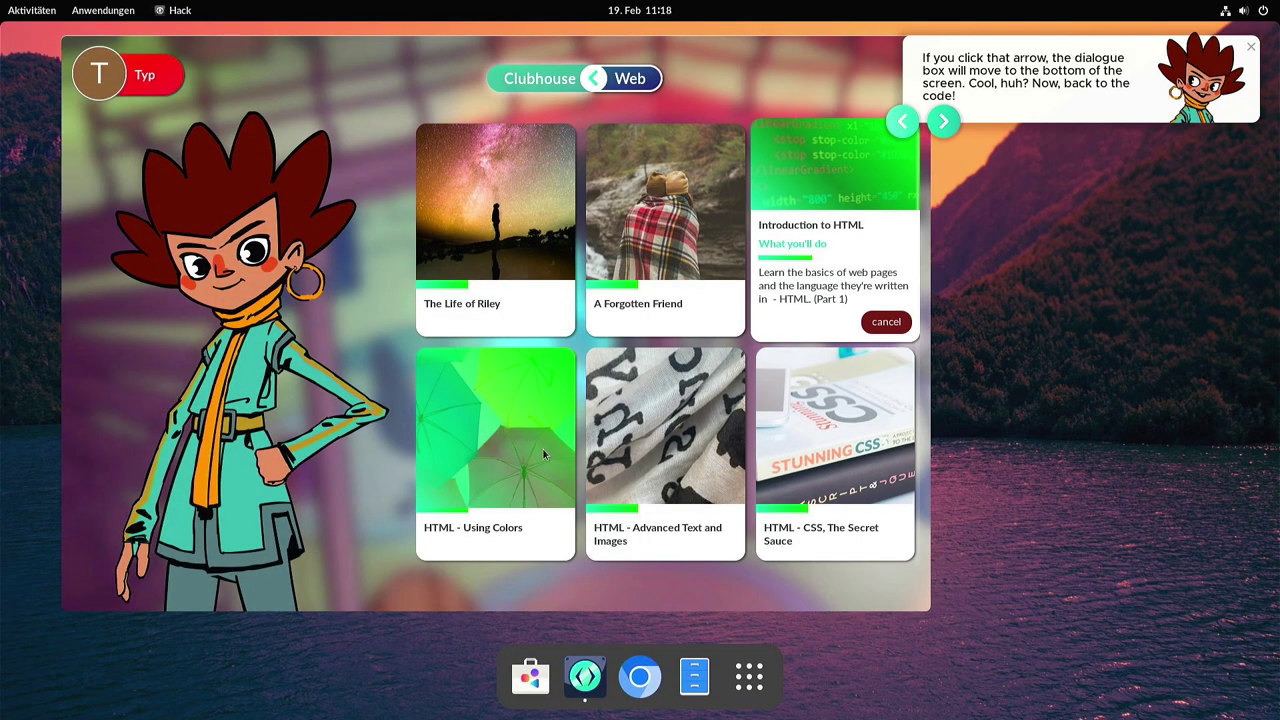
From the Clubhouse, start Saniel's Touring the System quest, confirming it replaces the current quest.
left_click(575, 78)
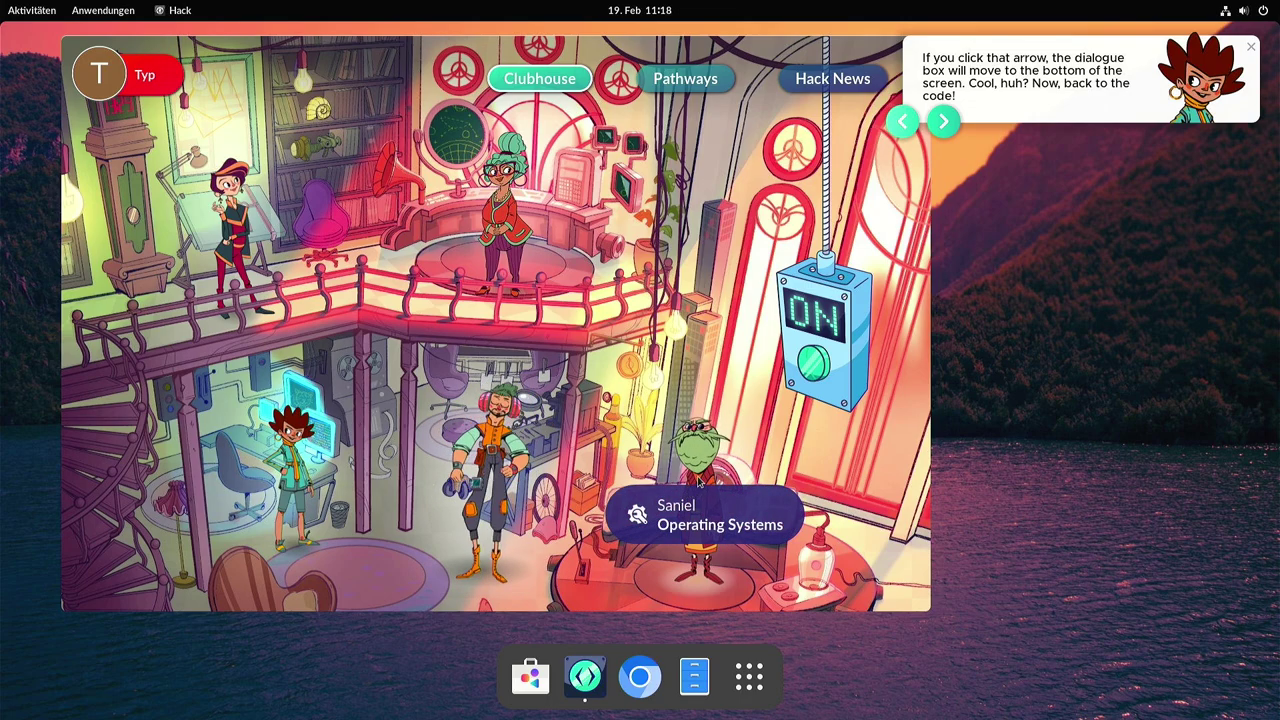
left_click(693, 490)
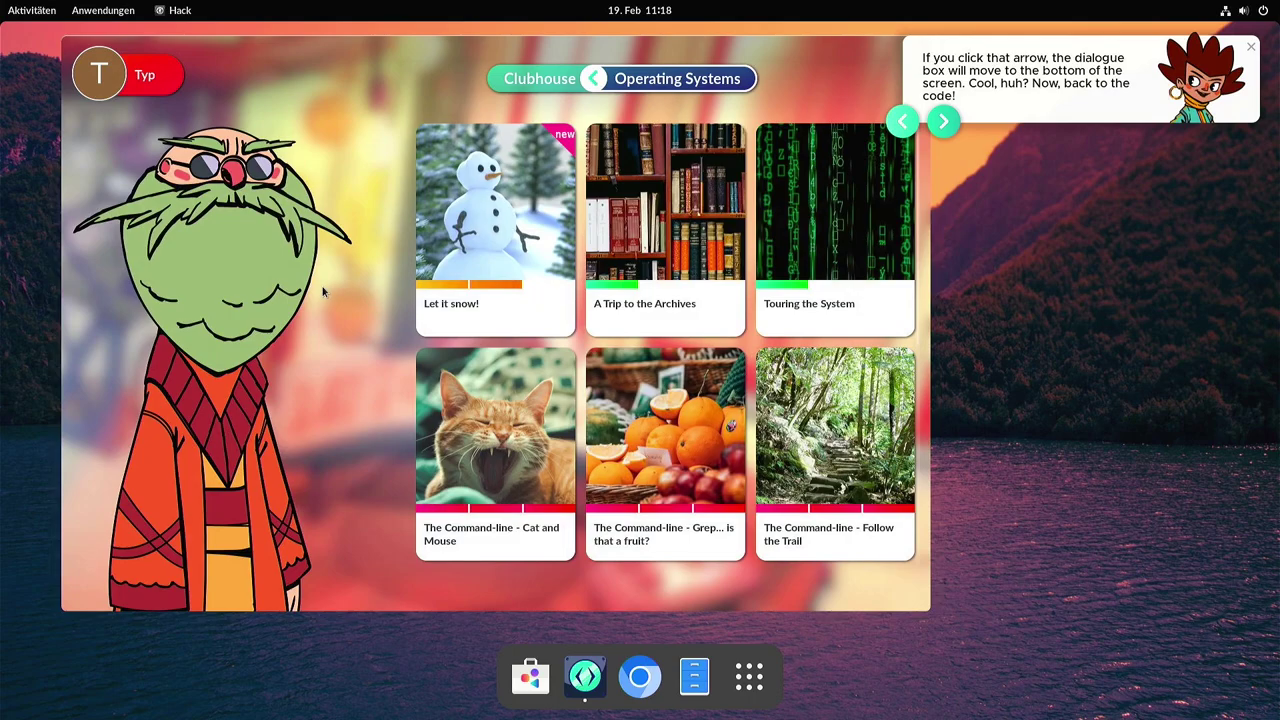
left_click(848, 229)
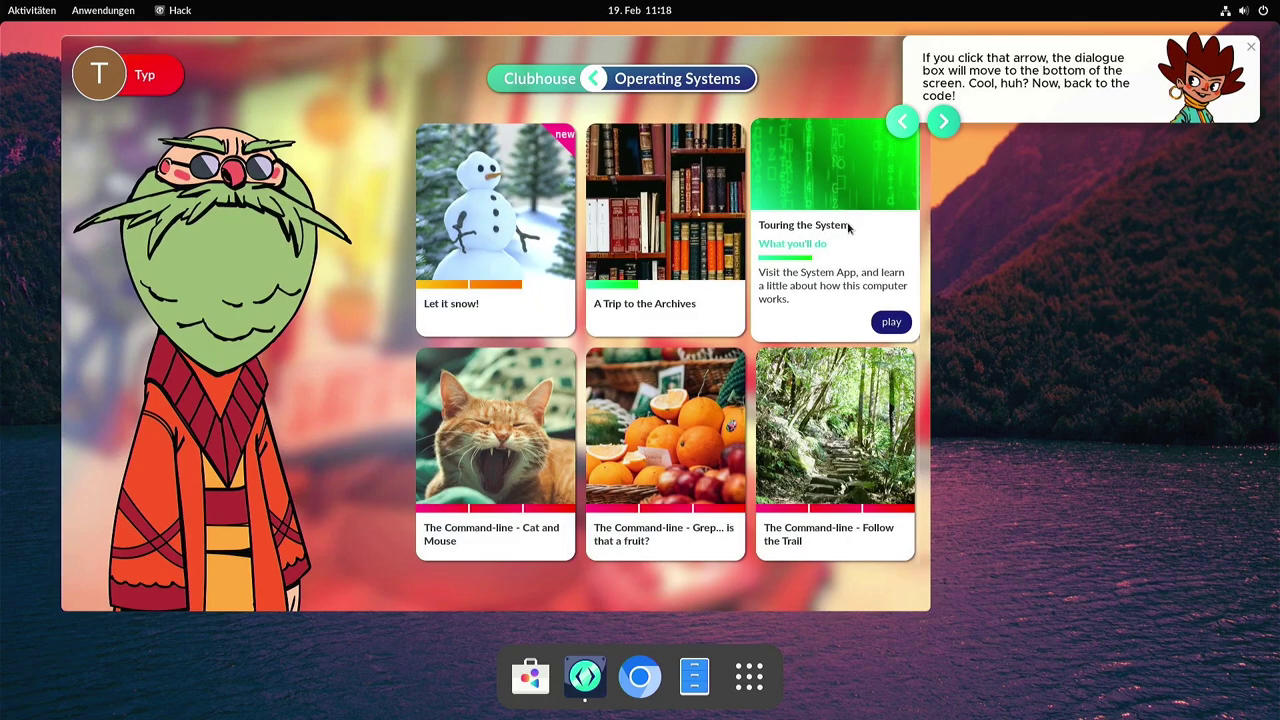
left_click(893, 323)
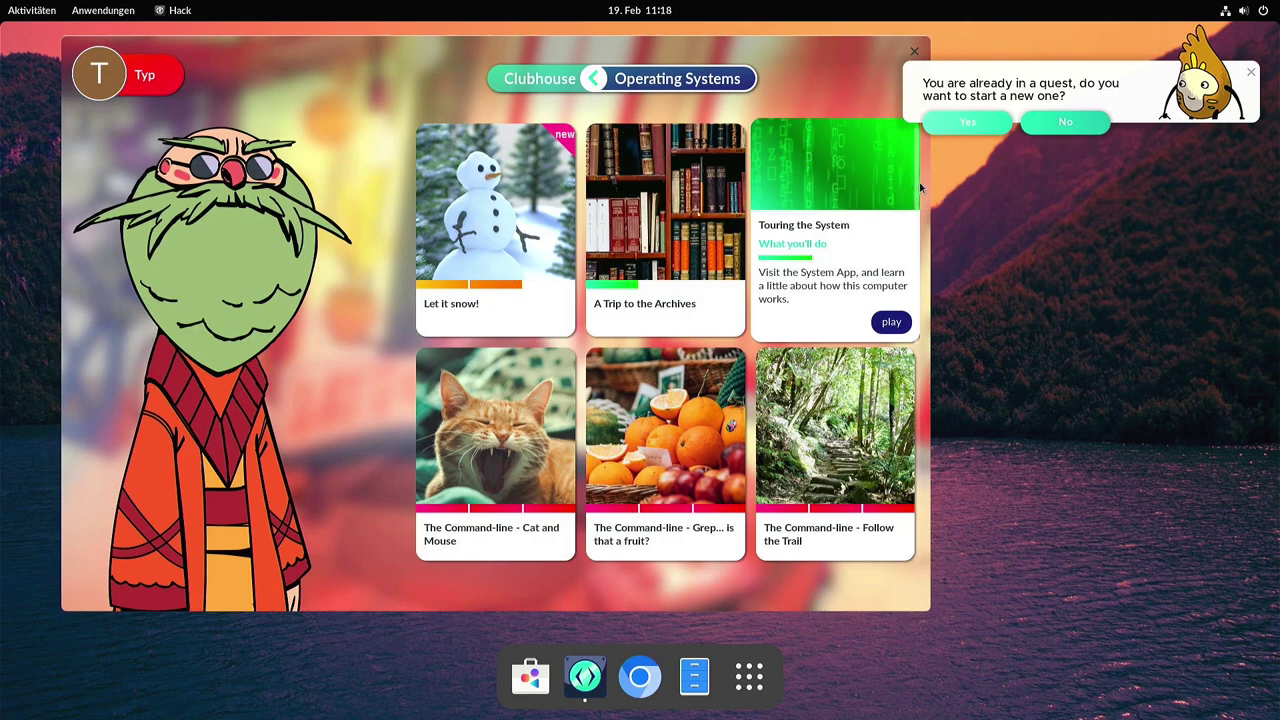
left_click(963, 123)
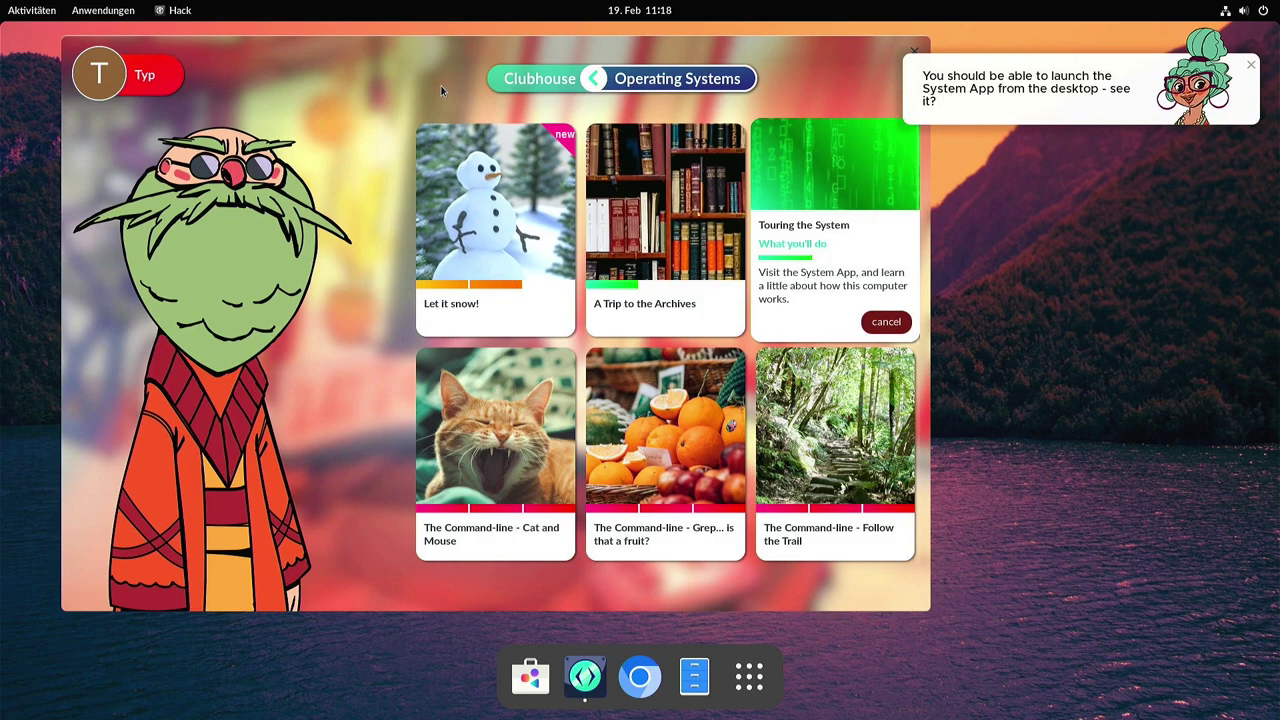
Reposition the Hack window toward the centre of the screen.
left_click_drag(394, 54, 380, 77)
mouse_move(590, 690)
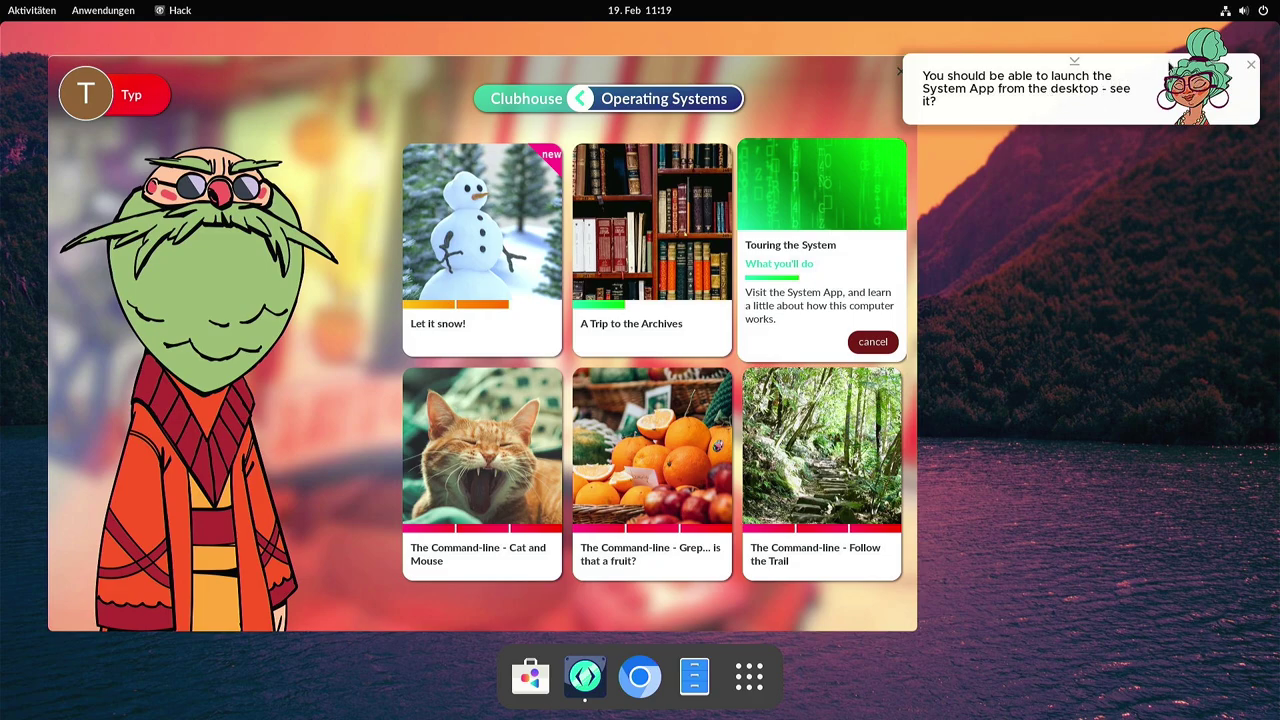
left_click_drag(345, 80, 398, 72)
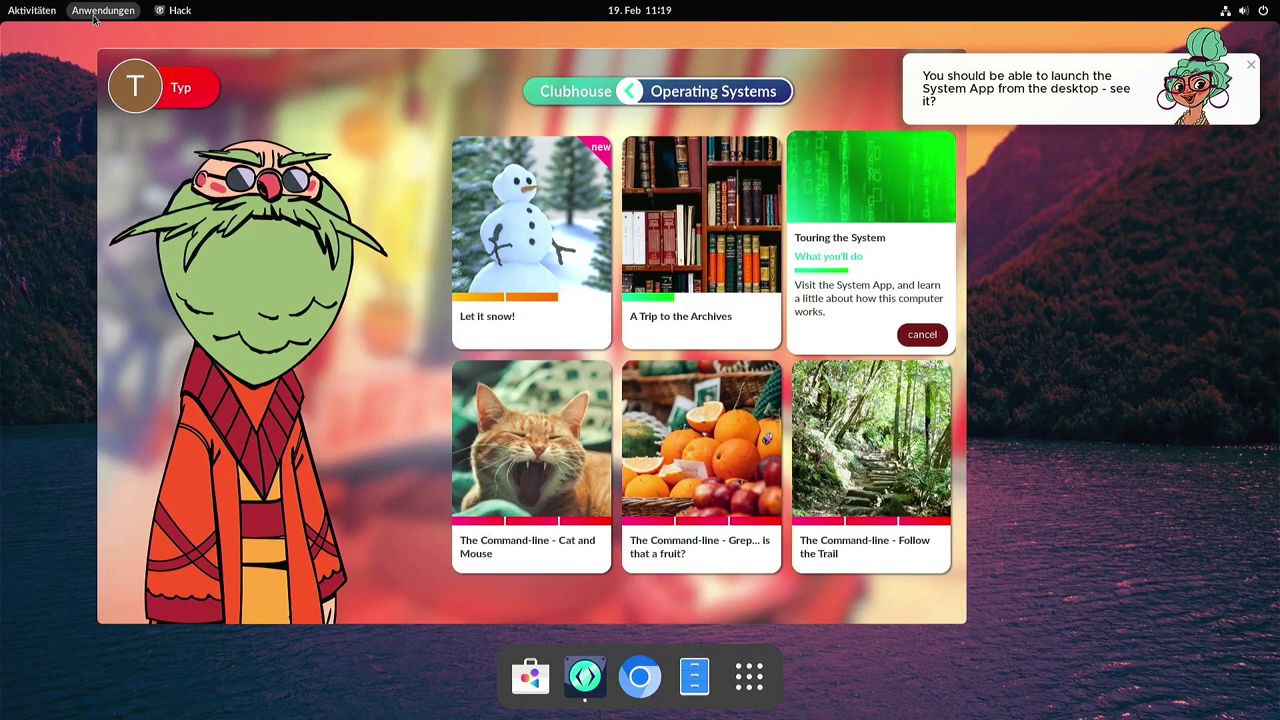
Launch the System app from the app grid, quit it, then close the Clubhouse window.
left_click(90, 15)
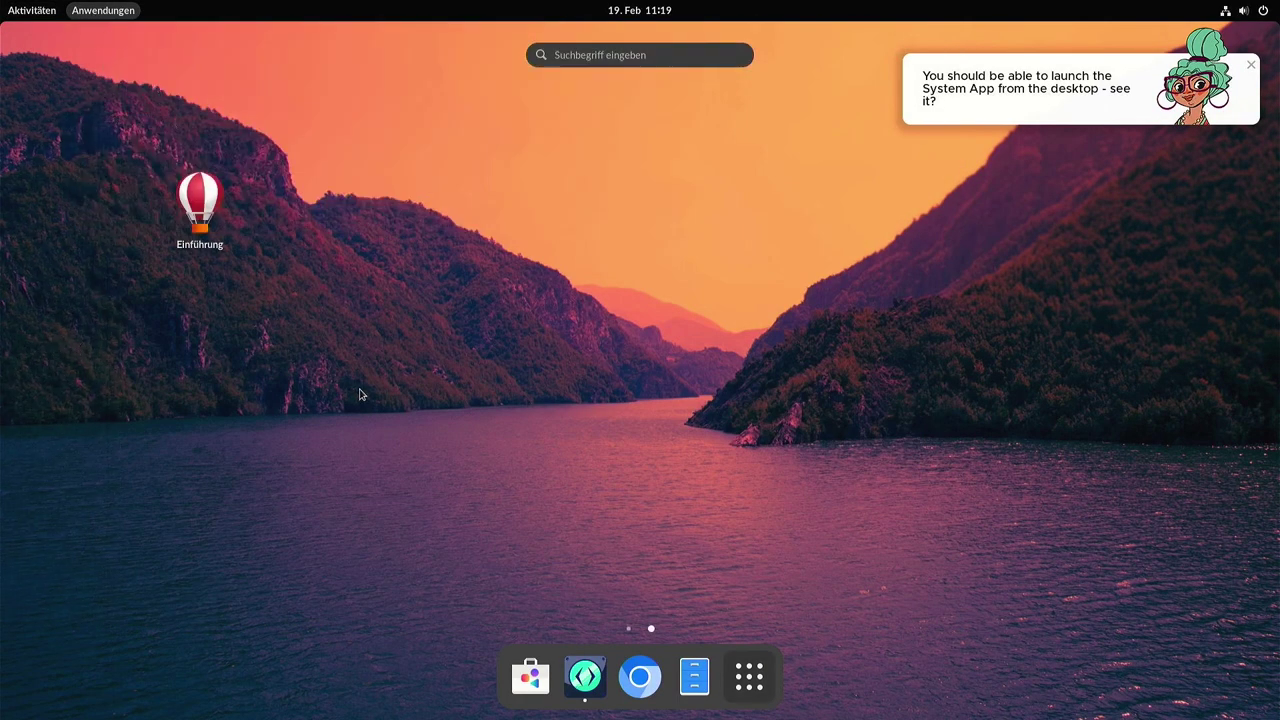
scroll(360, 391, "up", 1)
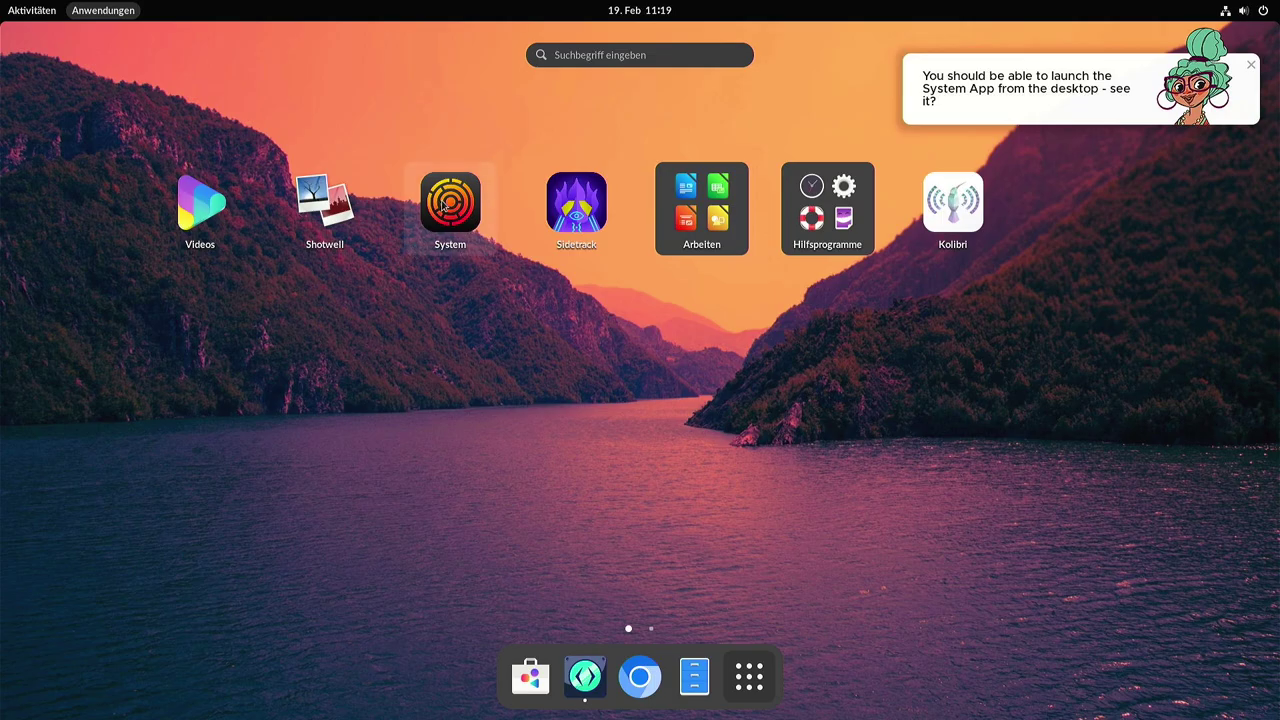
left_click(445, 207)
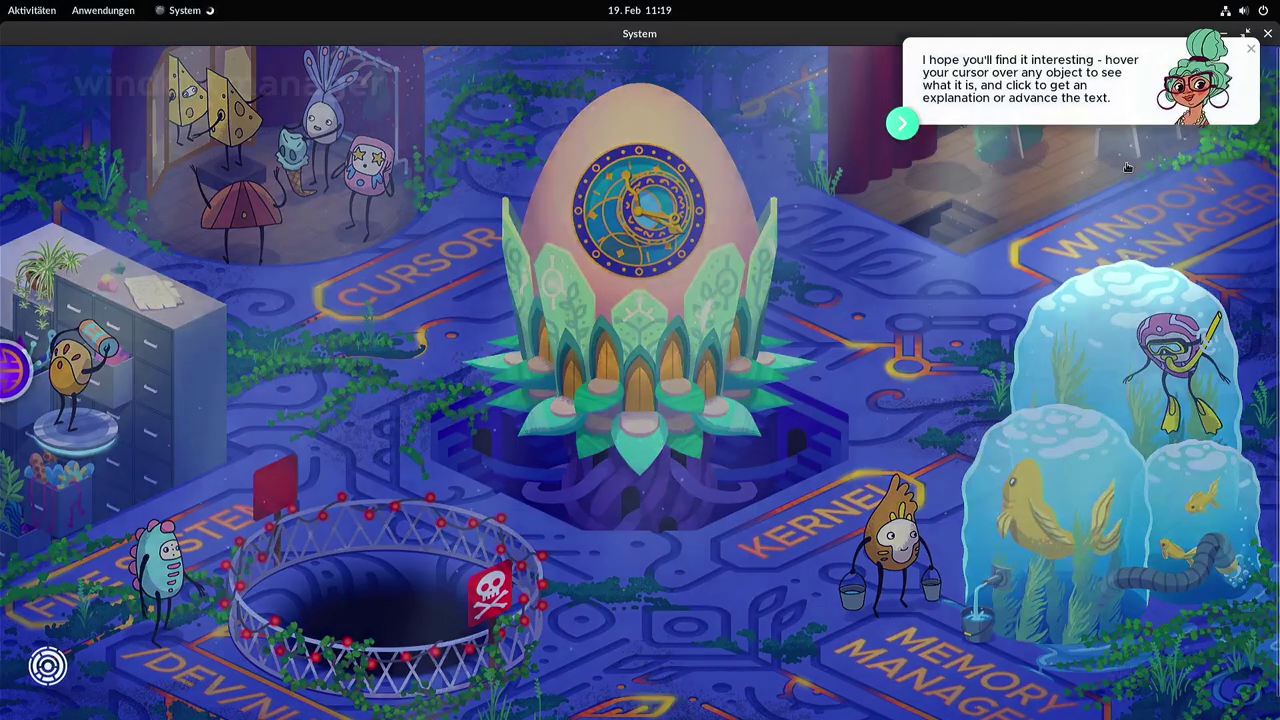
mouse_move(1126, 167)
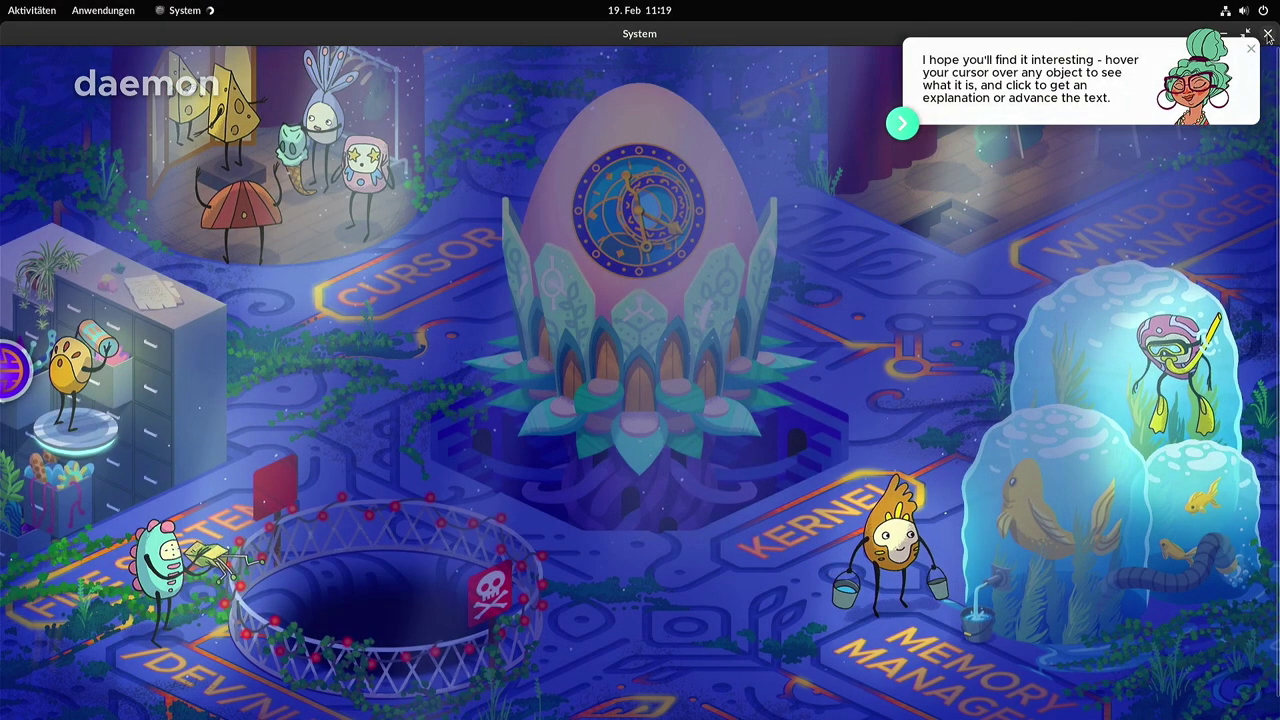
left_click(1266, 35)
left_click_drag(897, 83, 822, 80)
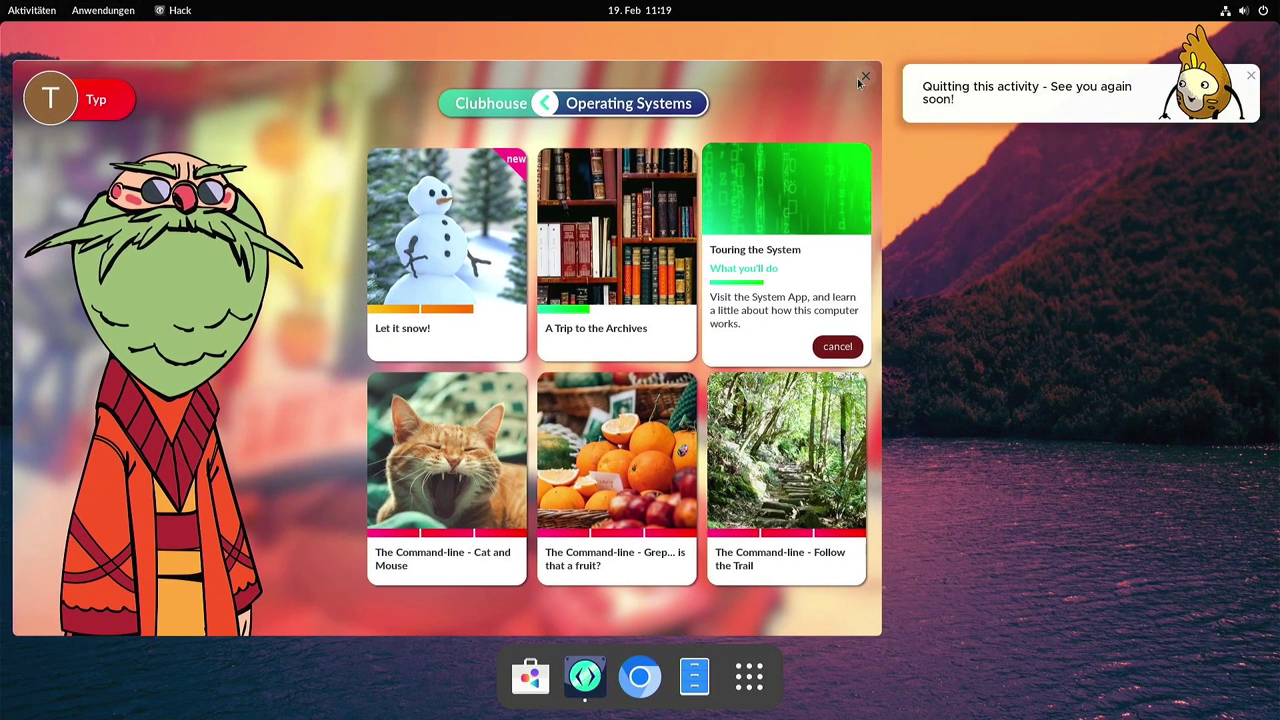
left_click(872, 76)
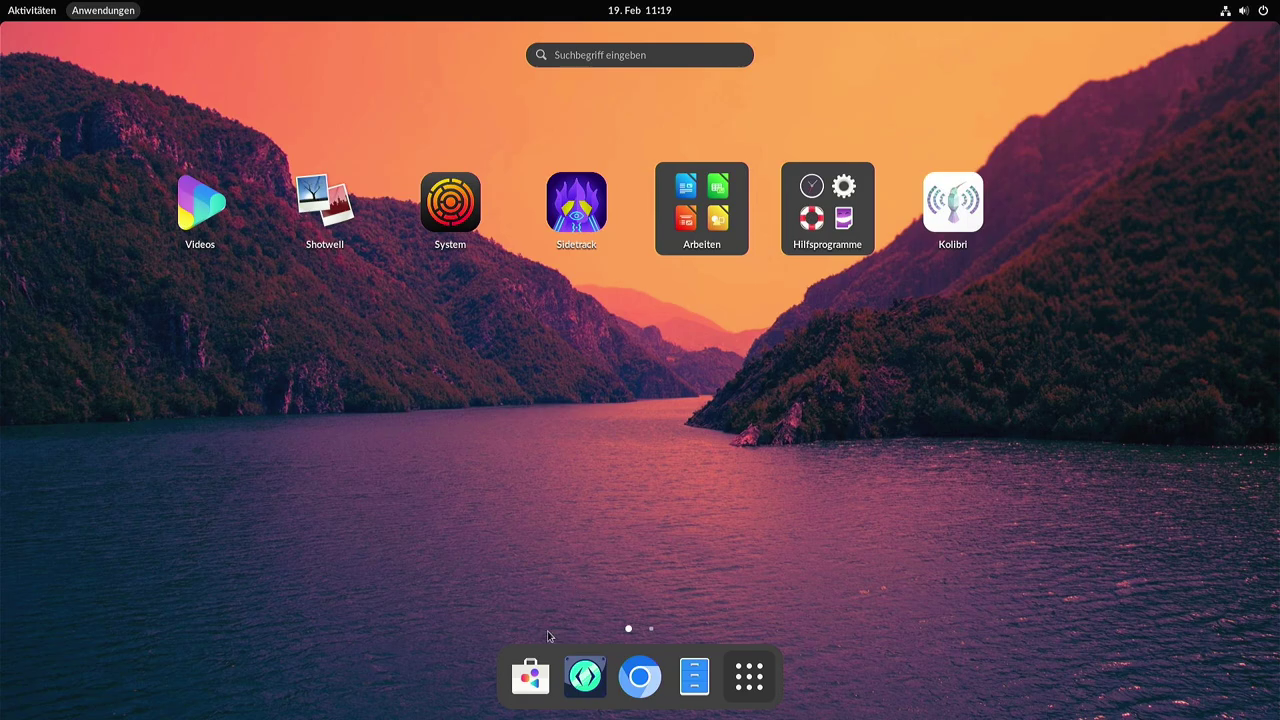
Launch App Center and scroll through the Erkunden page's featured and recommended apps.
left_click(530, 676)
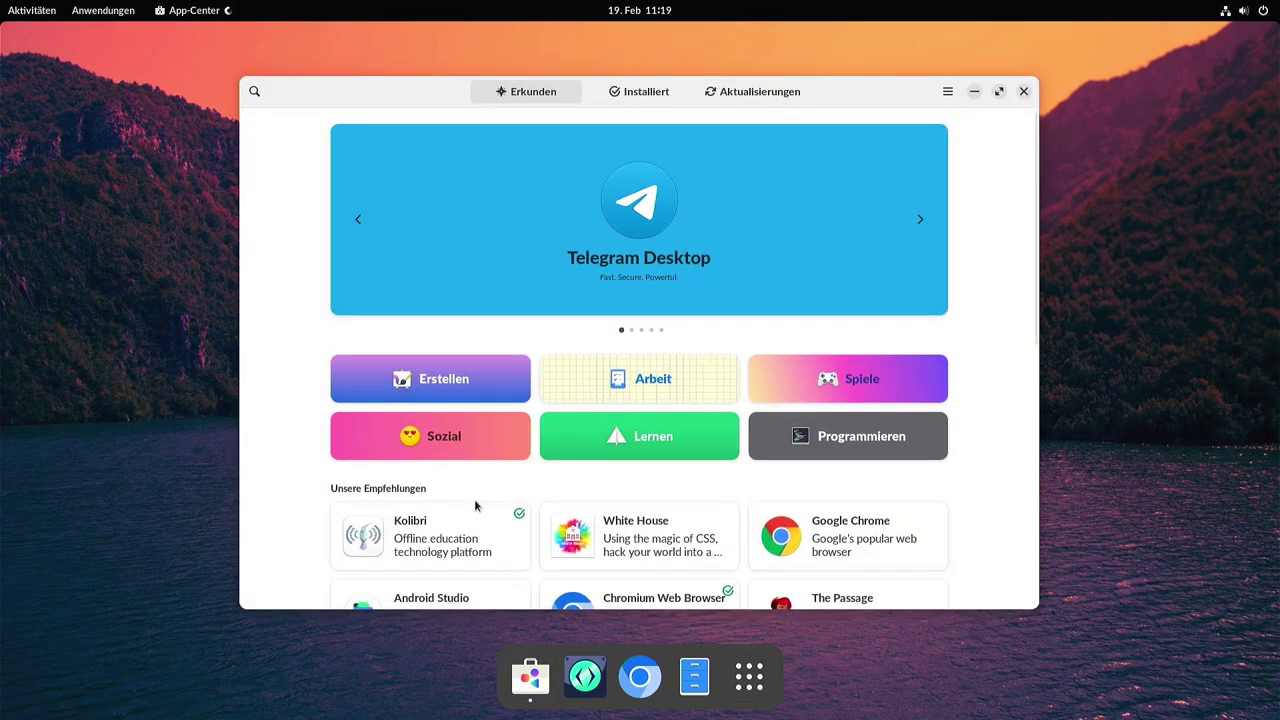
scroll(703, 343, "down", 3)
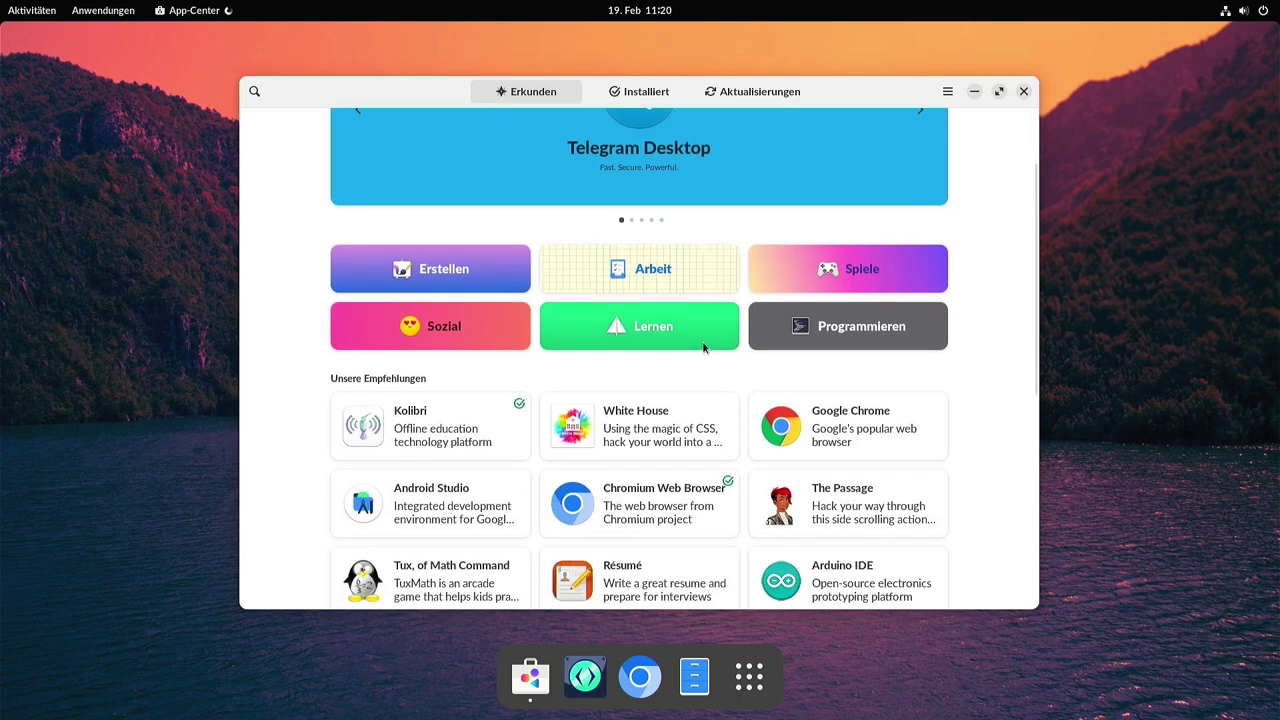
scroll(920, 388, "down", 2)
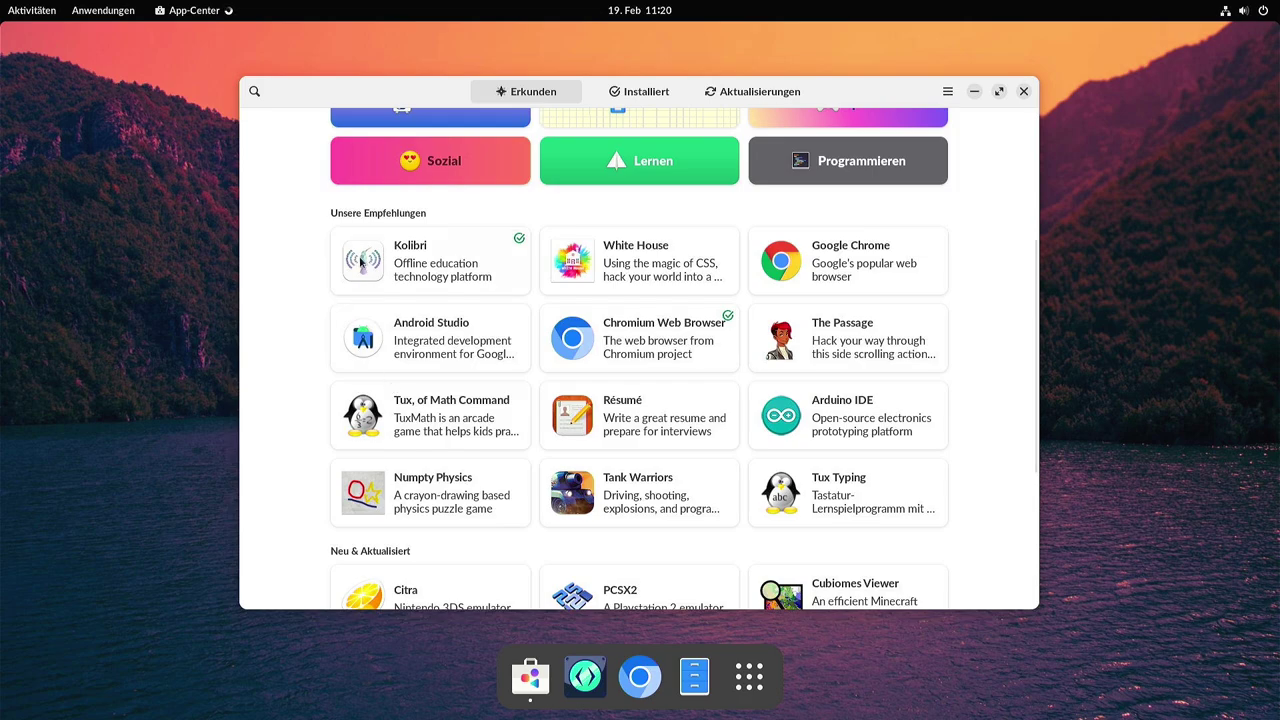
scroll(375, 347, "down", 5)
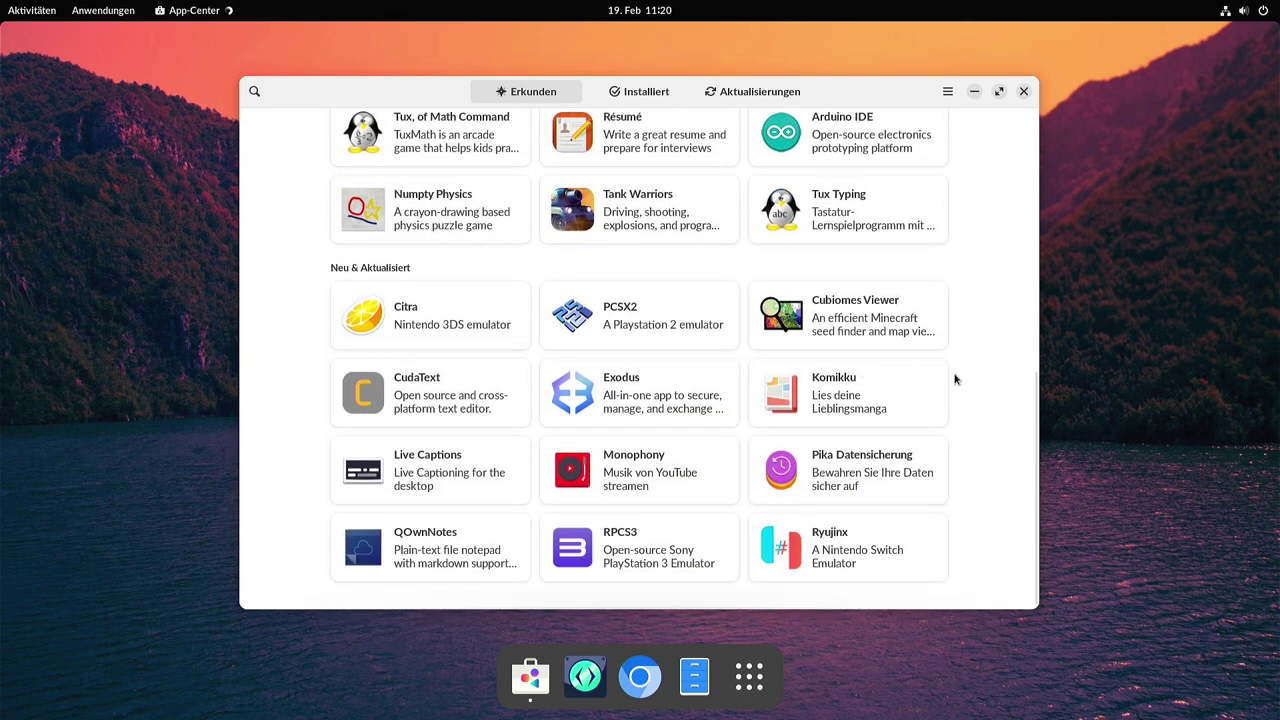
scroll(922, 368, "up", 5)
scroll(900, 350, "up", 4)
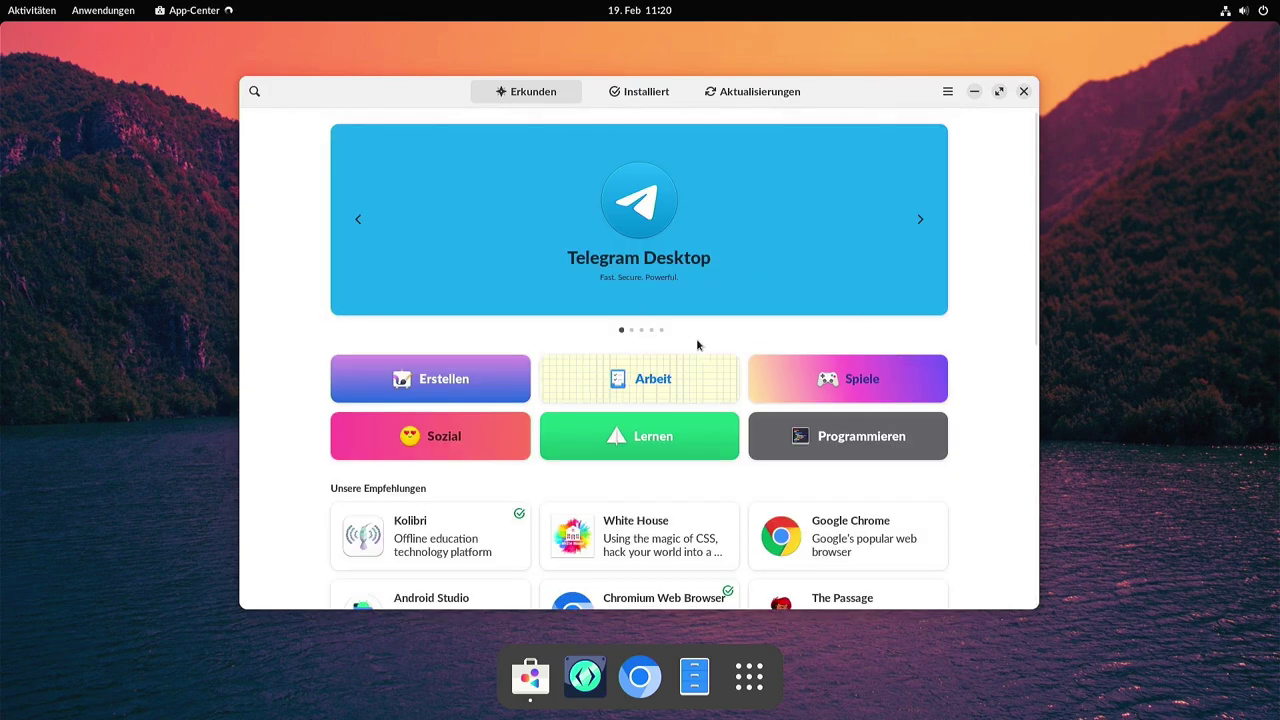
Advance the featured banner two apps, then show the Aktualisierungen updates list.
left_click(919, 218)
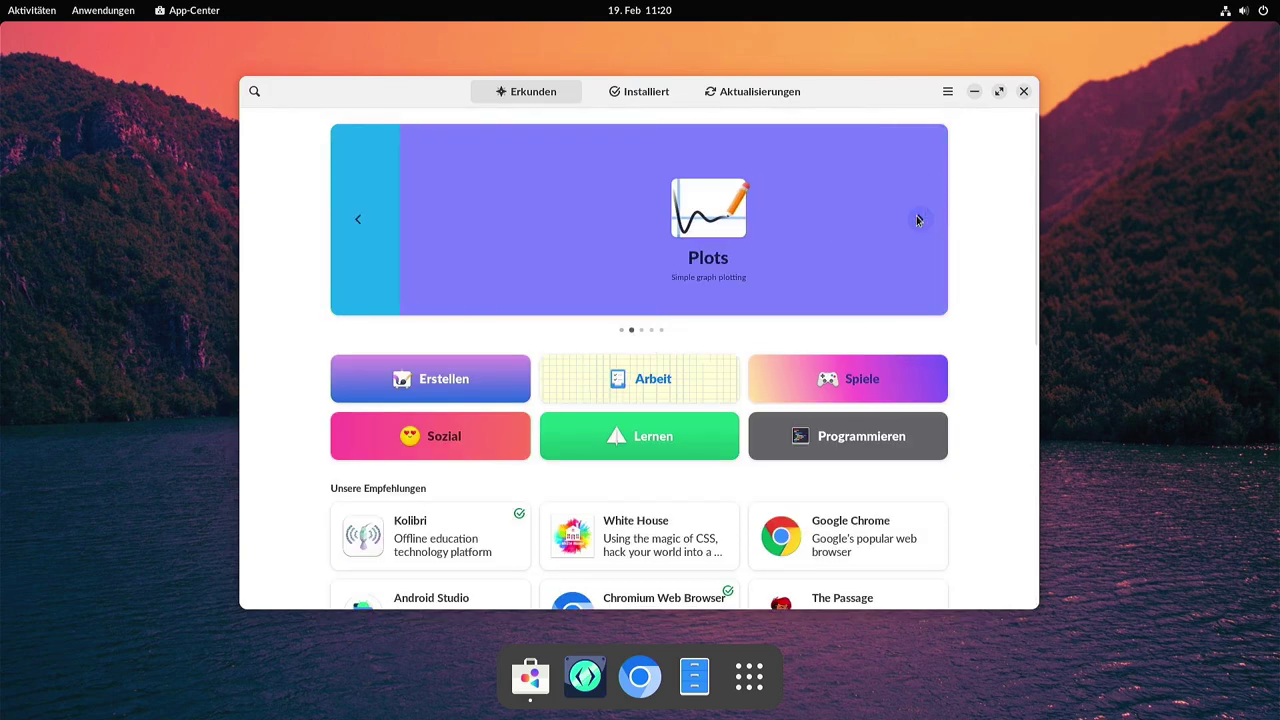
left_click(919, 218)
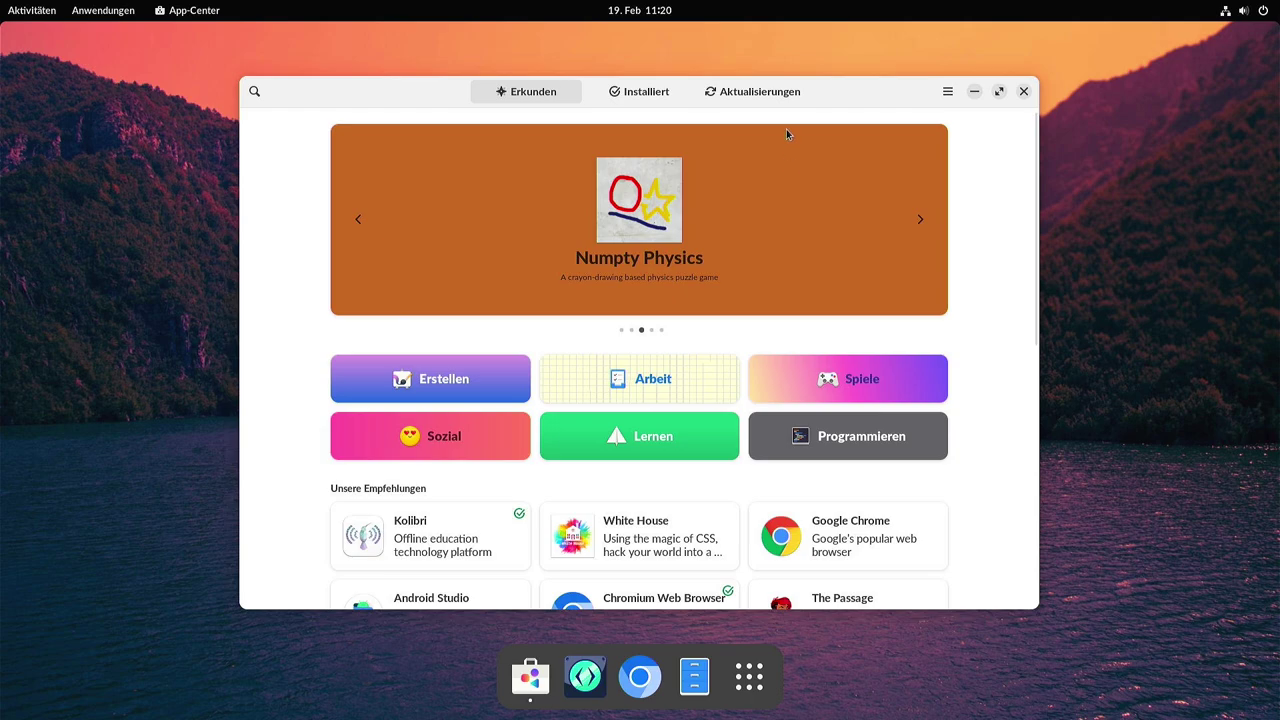
left_click(770, 95)
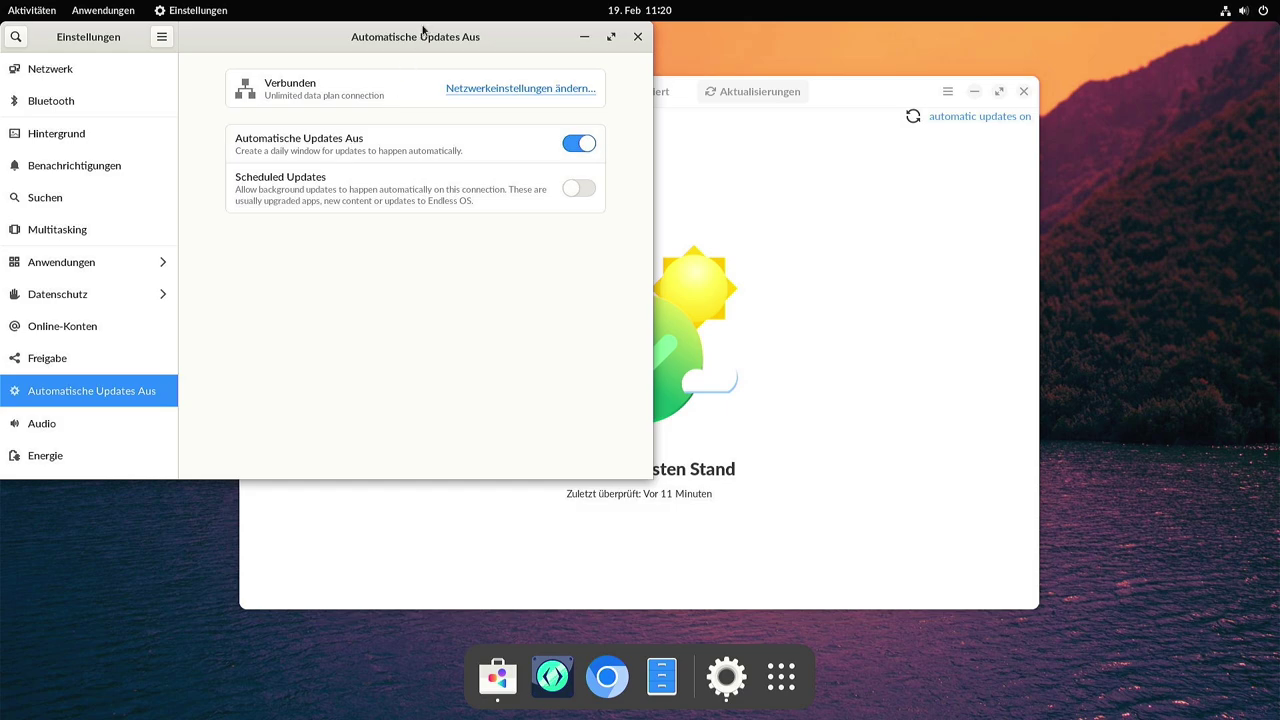
Move the Einstellungen automatic-updates window to the screen centre and close it.
left_click_drag(406, 40, 743, 63)
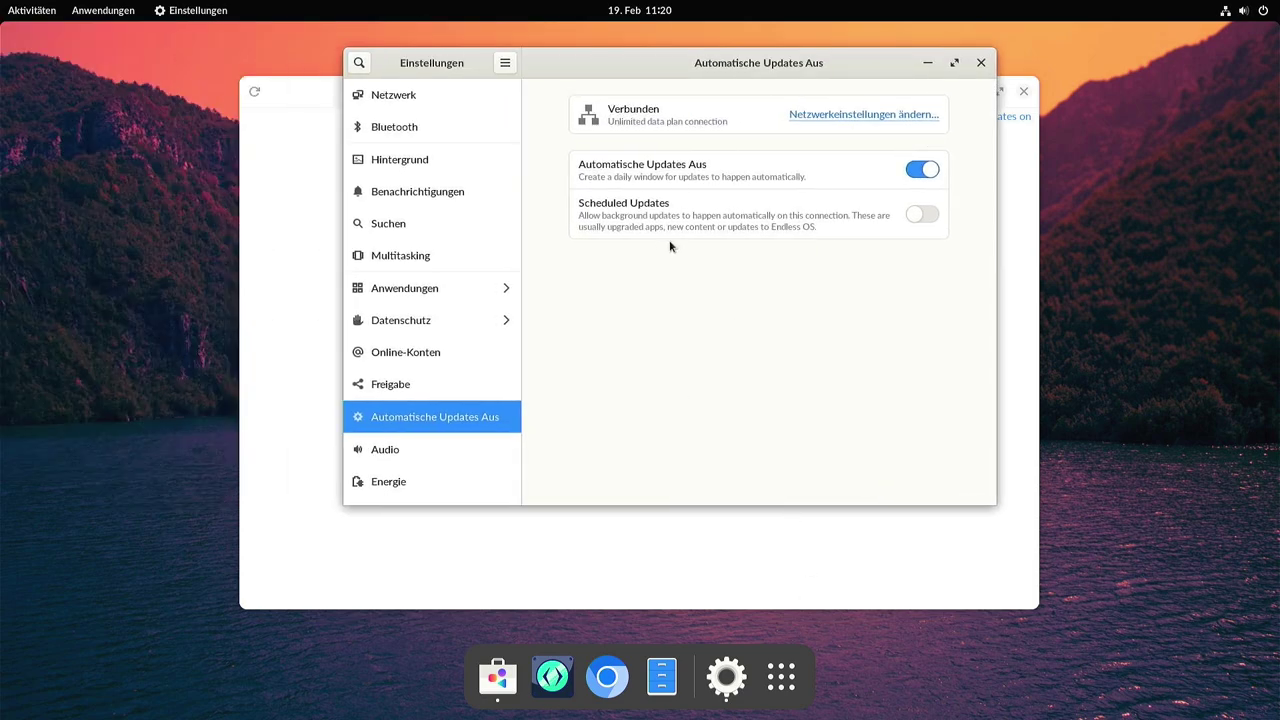
left_click(981, 63)
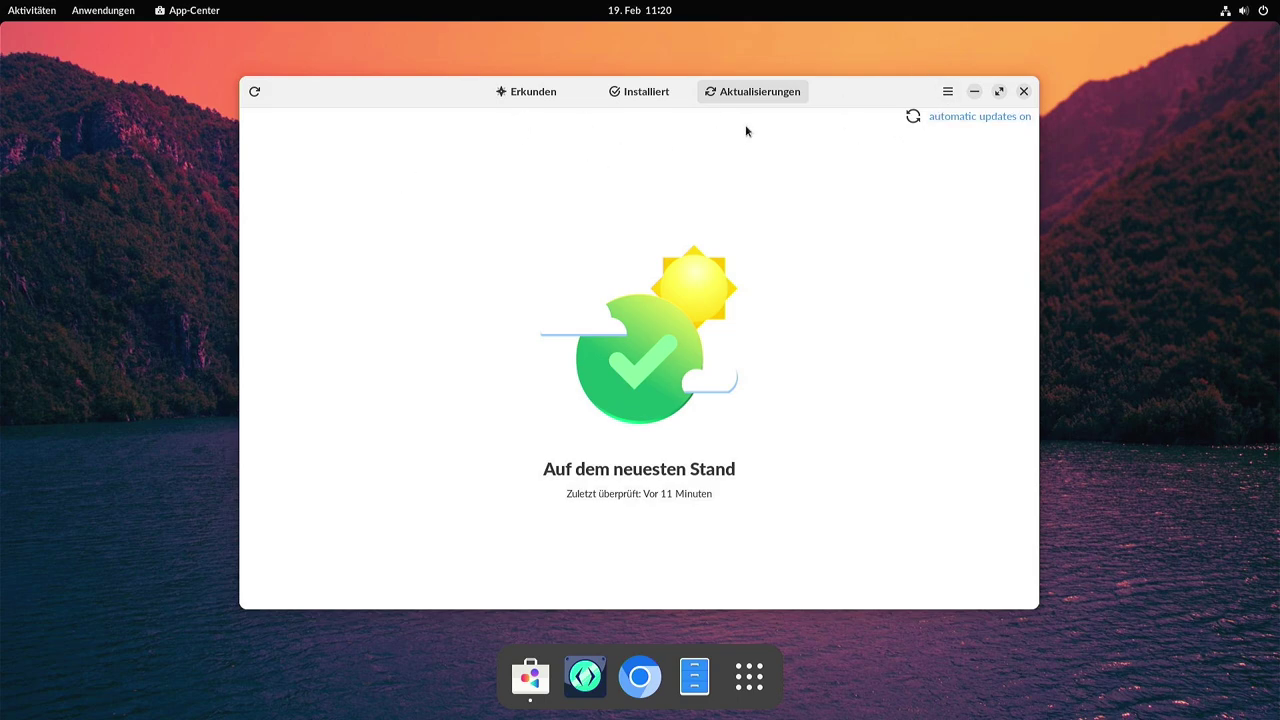
Run vim in the terminal, find it missing, then start nano and exit it.
left_click(533, 96)
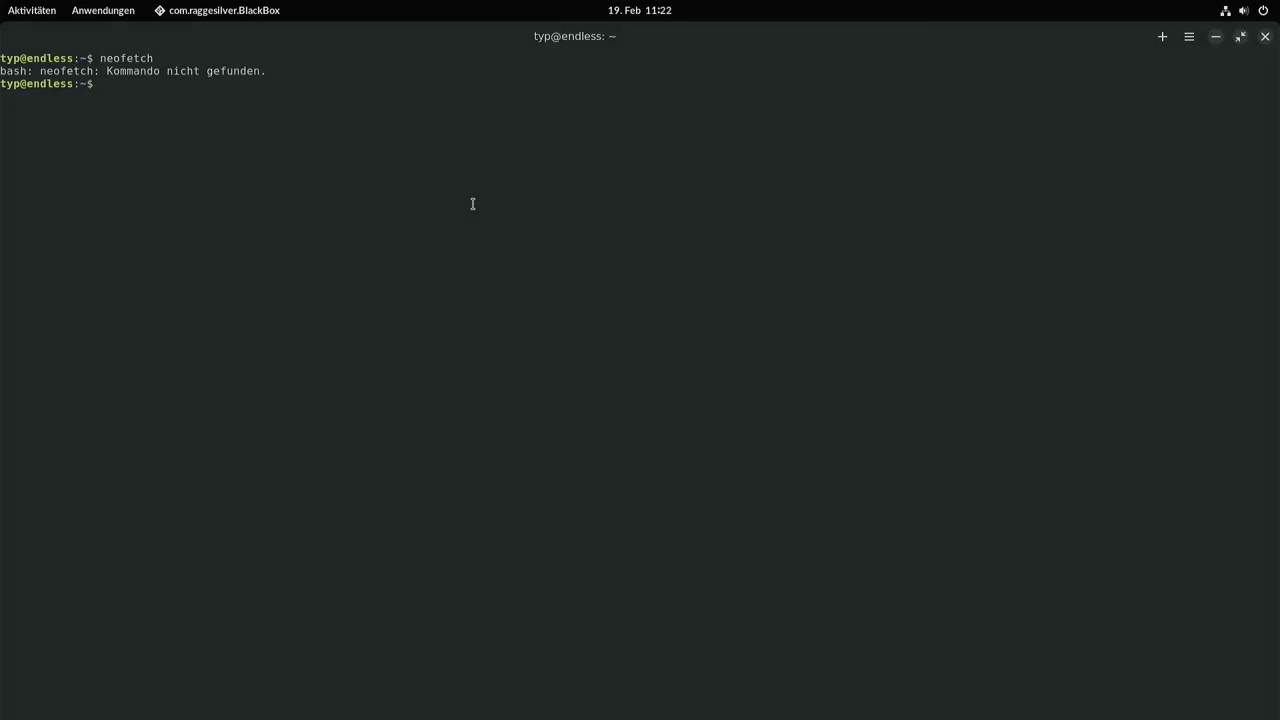
type("vim")
key("Return")
type("nano")
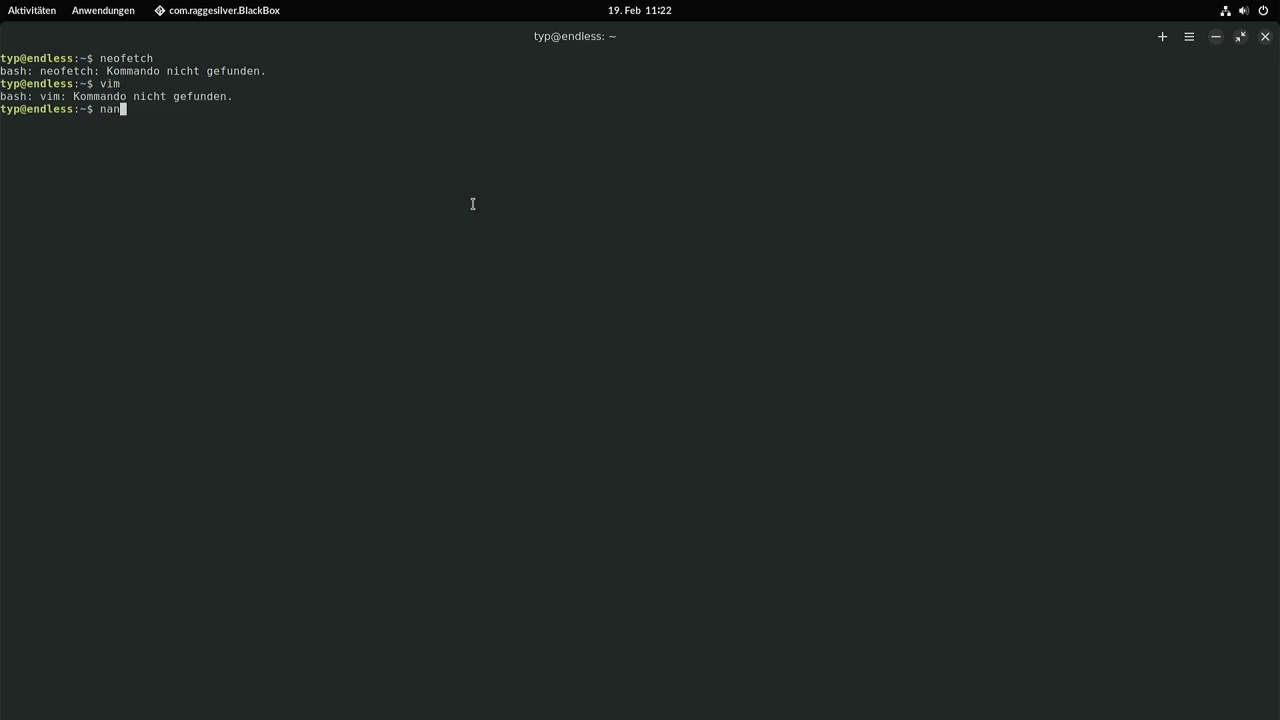
key("Return")
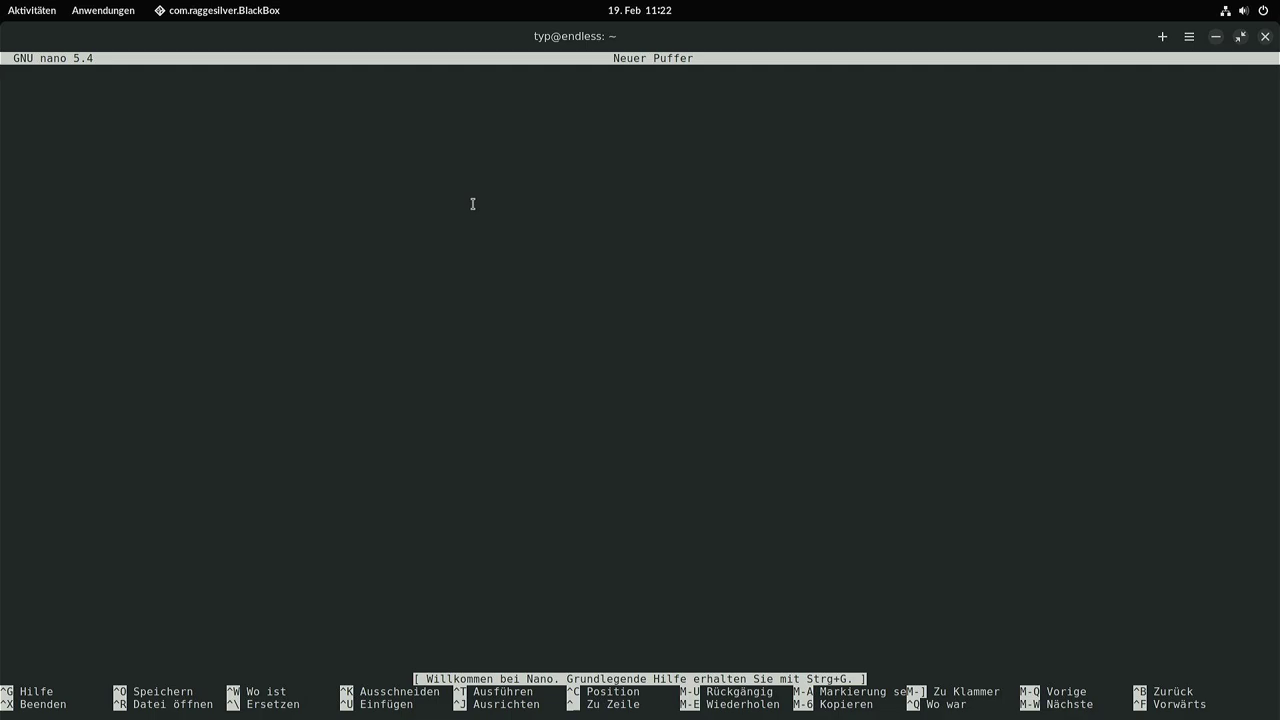
key("ctrl+c")
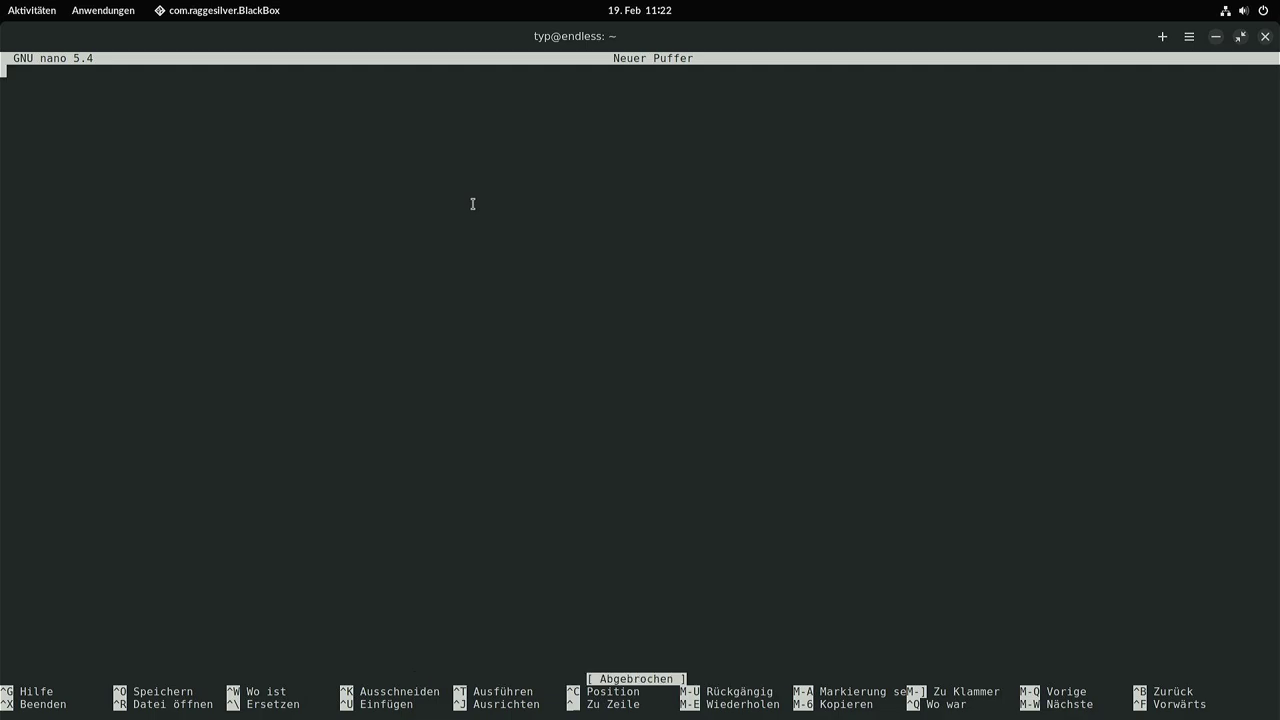
key("ctrl+x")
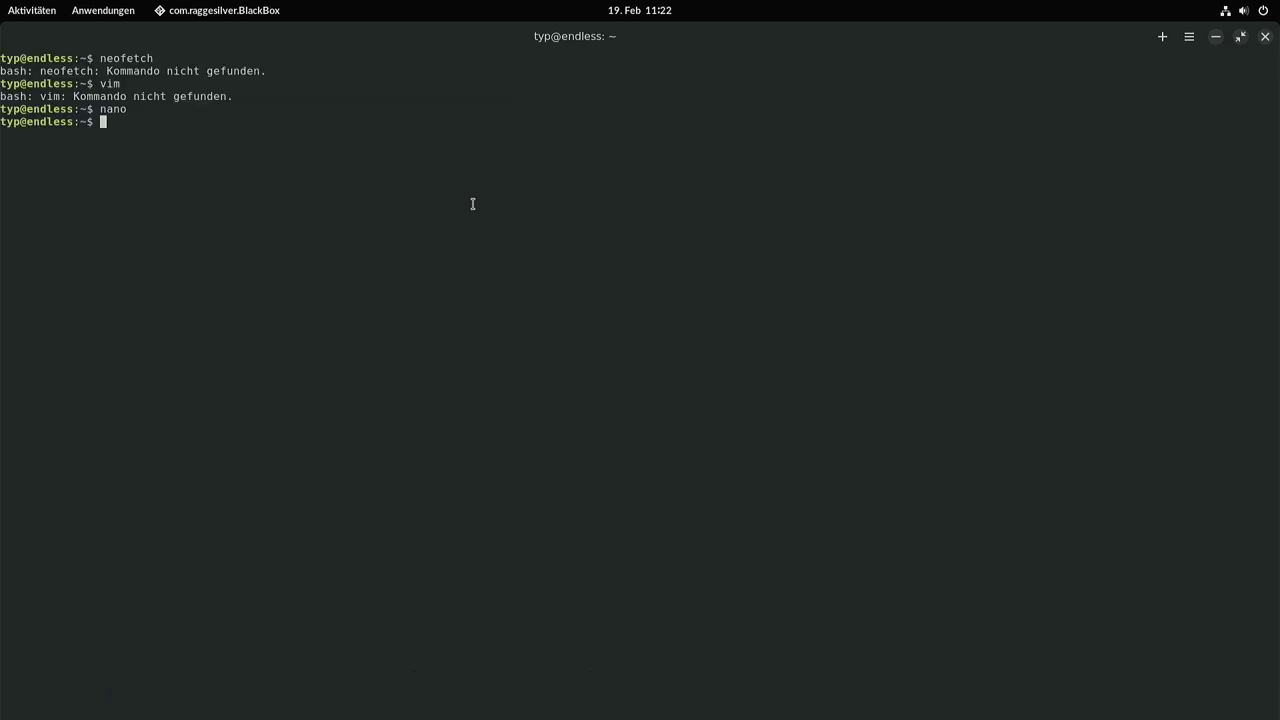
List the home folder with ls, then with ls -la to include hidden files.
type("ls")
key("Return")
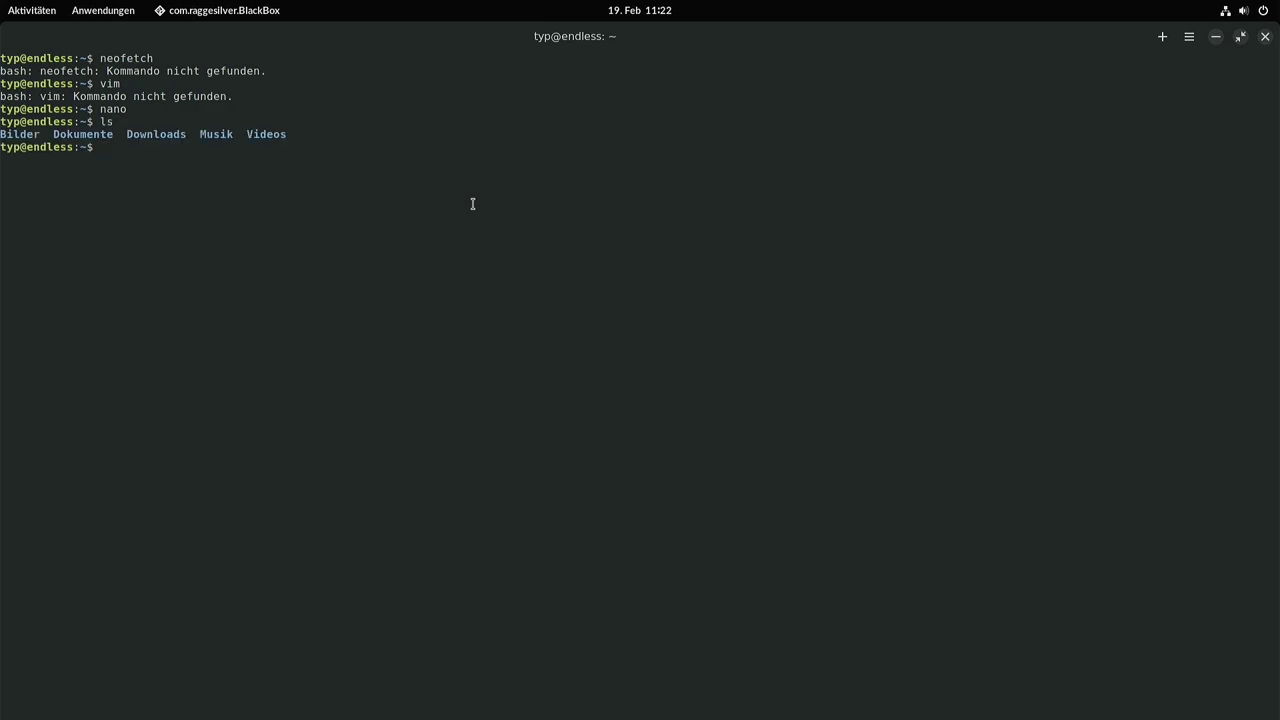
type("ls -la")
key("Return")
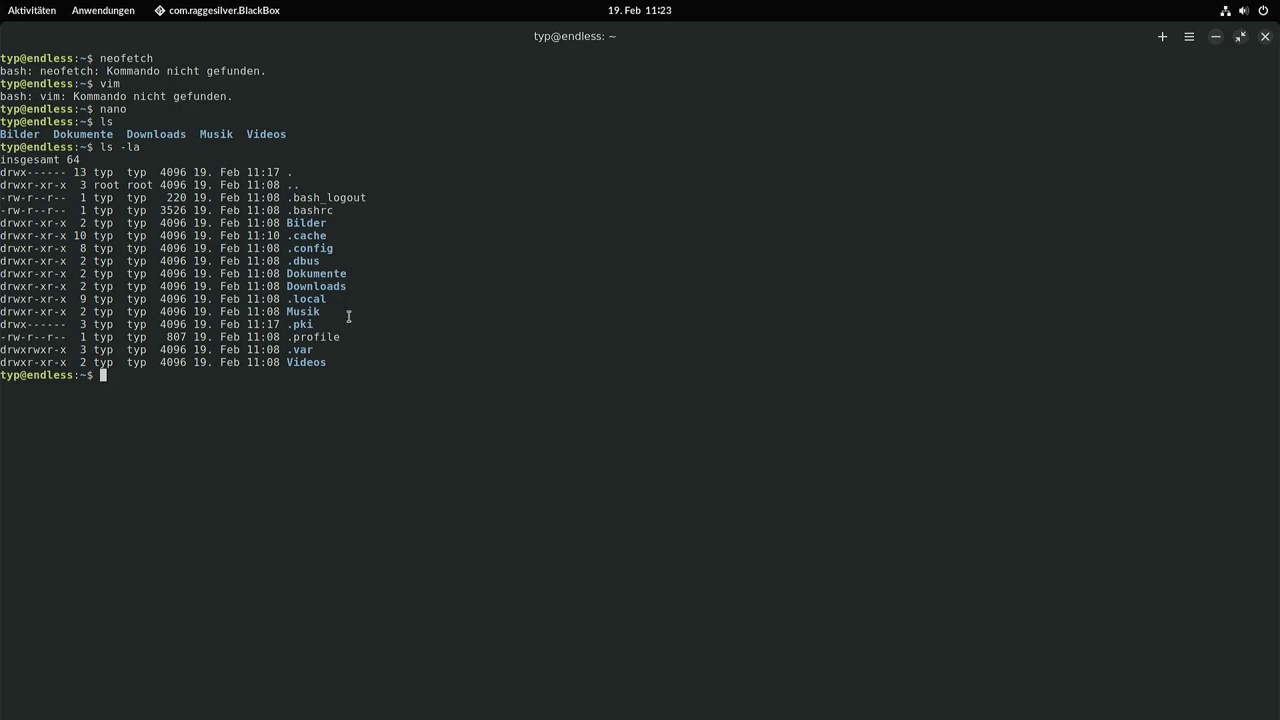
Refresh the package lists with sudo apt update.
type("sudo u")
key("BackSpace")
type("apt update")
key("Return")
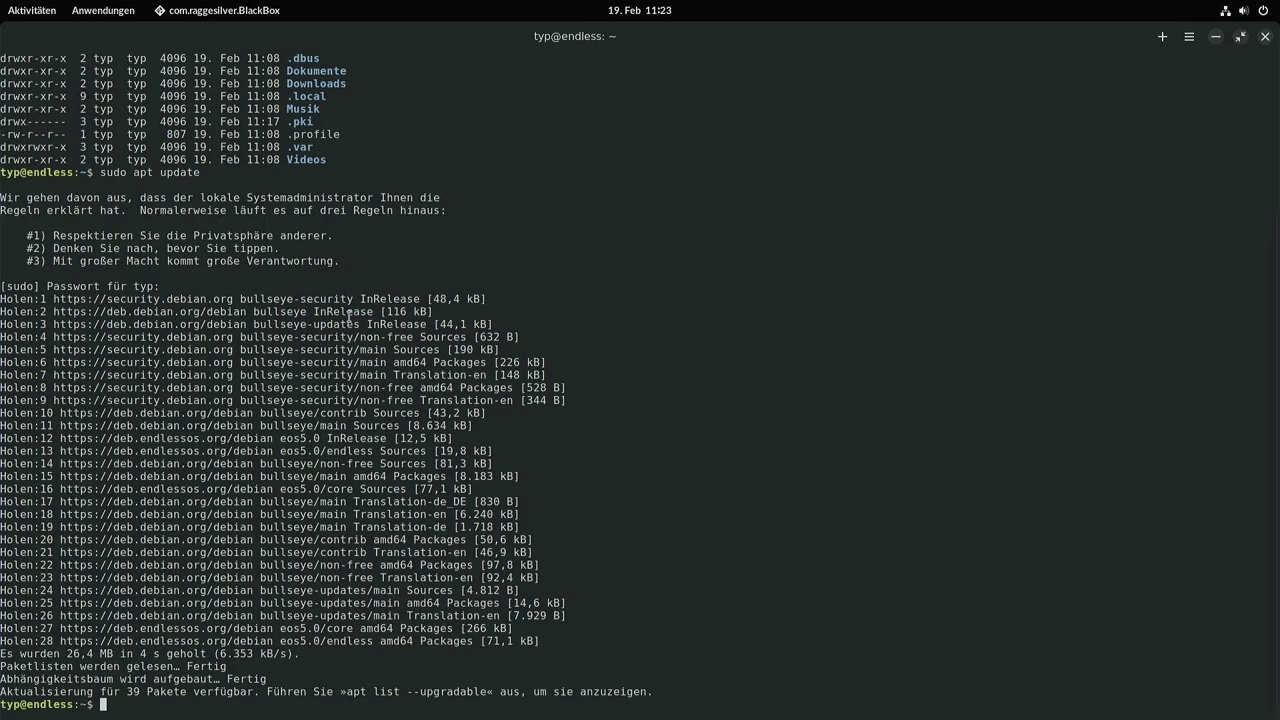
Attempt sudo apt dist-upgrade, which fails on the read-only filesystem, then switch to Chromium.
key("Up")
key("BackSpace")
key("BackSpace")
key("BackSpace")
key("BackSpace")
key("BackSpace")
key("BackSpace")
type("dist-upgrade")
key("Return")
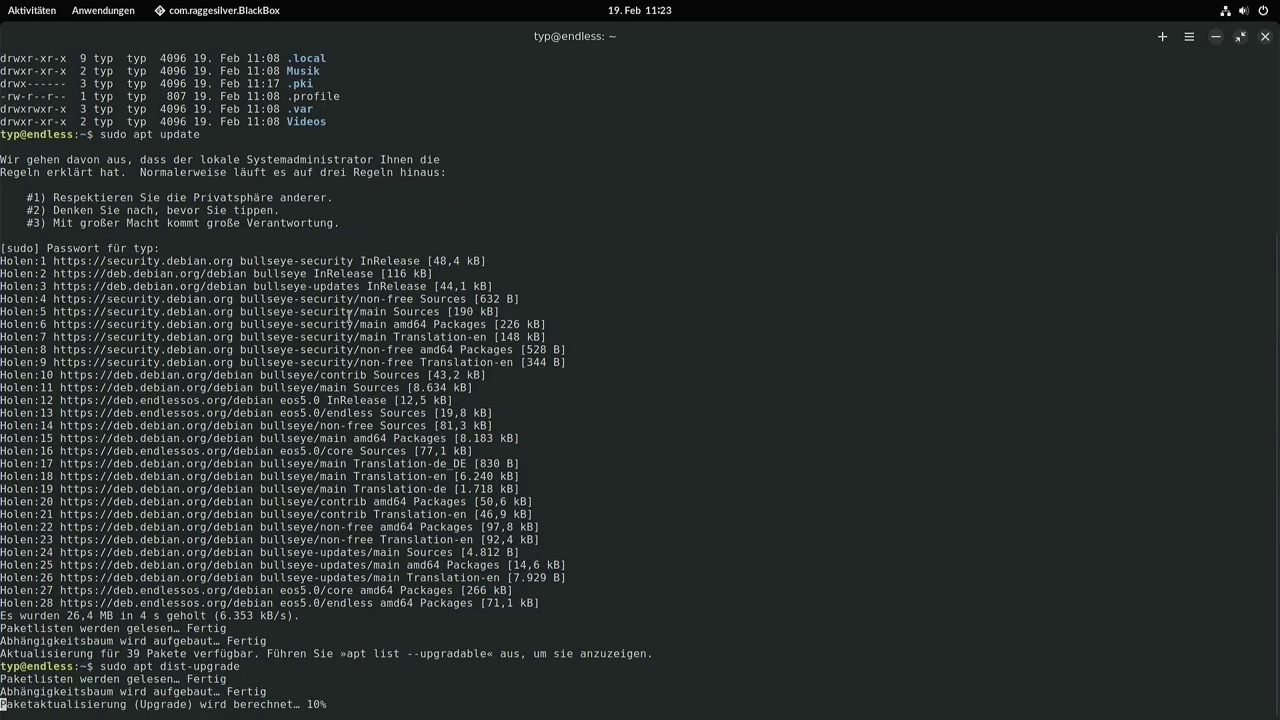
key("Return")
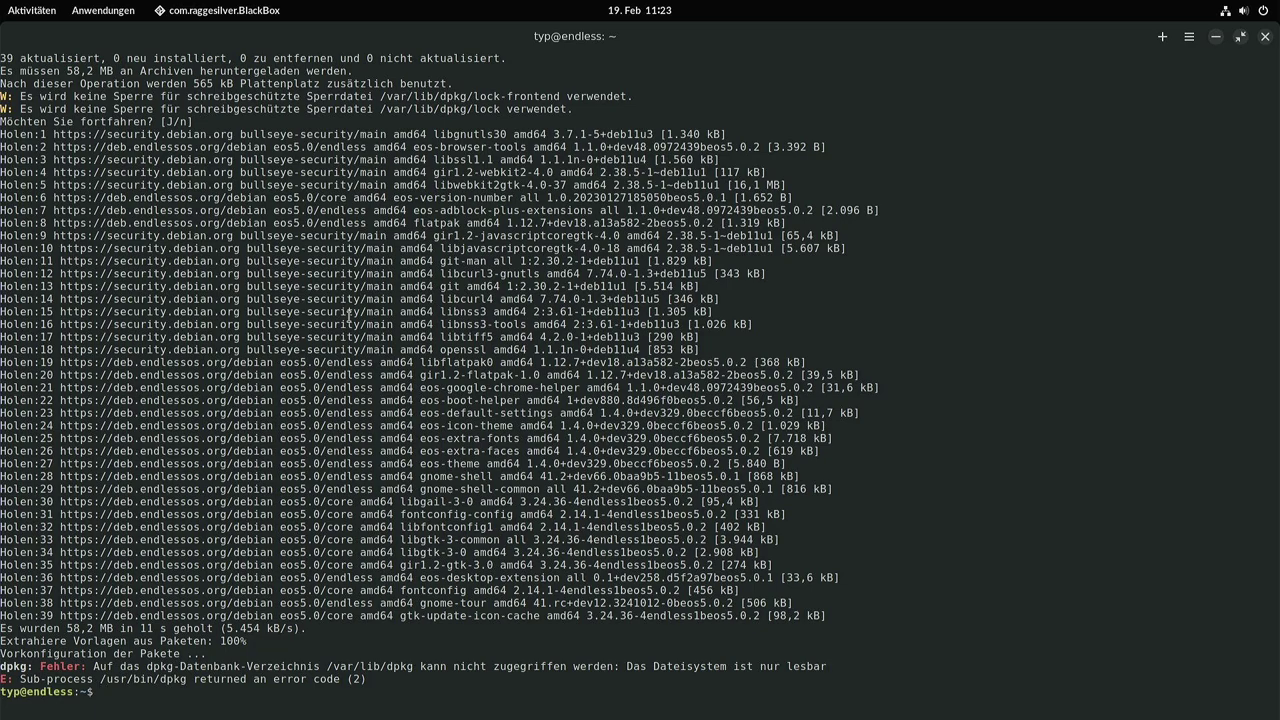
key("alt+Tab")
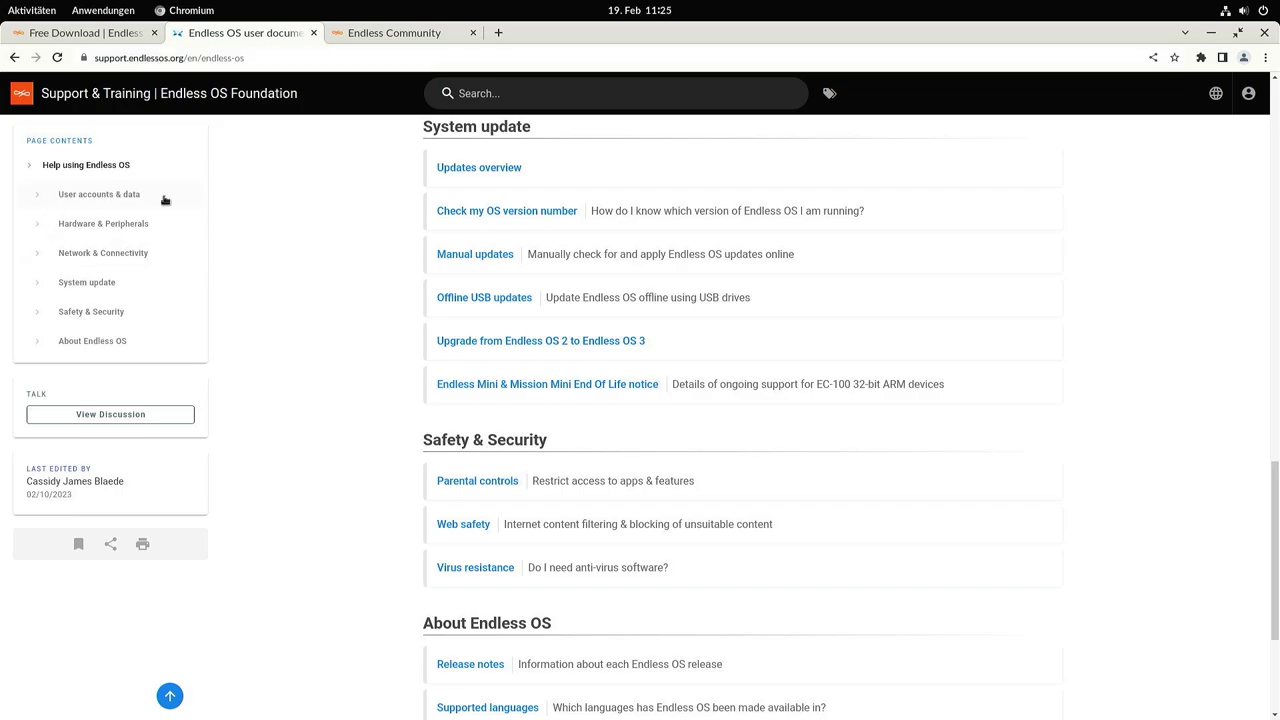
Open the "Updates overview" article under the System update section.
left_click(463, 174)
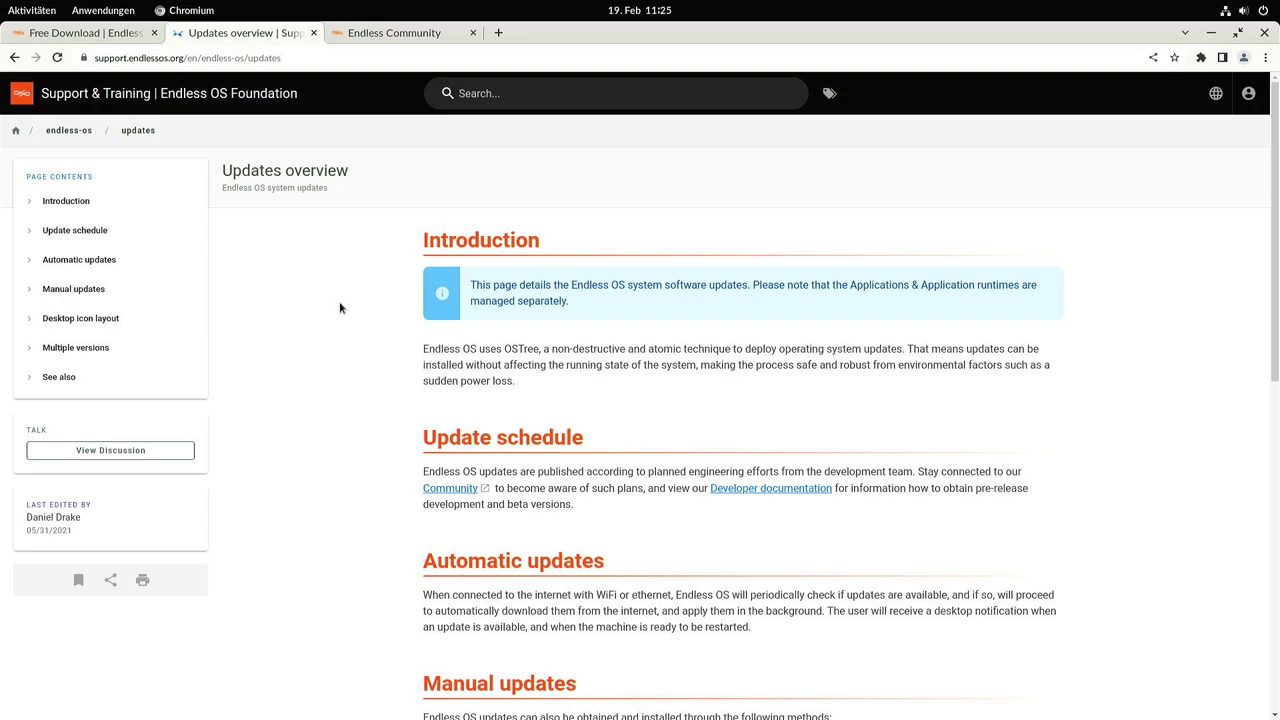